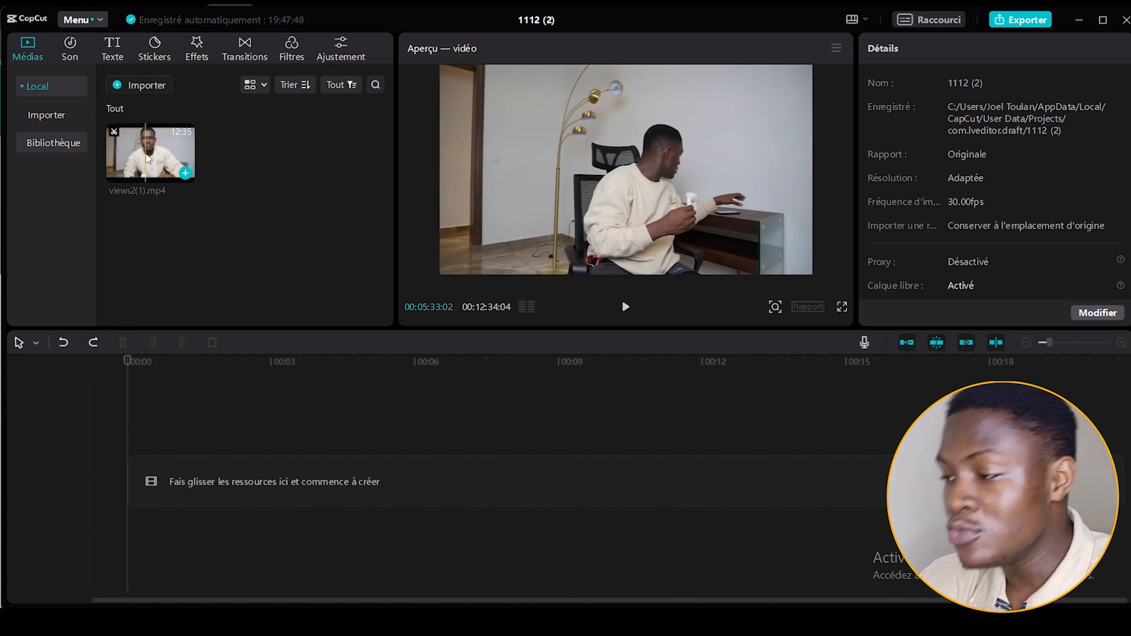
Place views2(1).mp4 at the start of the timeline and apply the Vignette video effect to it.
{"action": "left_click_drag", "start_coordinate": [138, 176], "coordinate": [129, 474]}
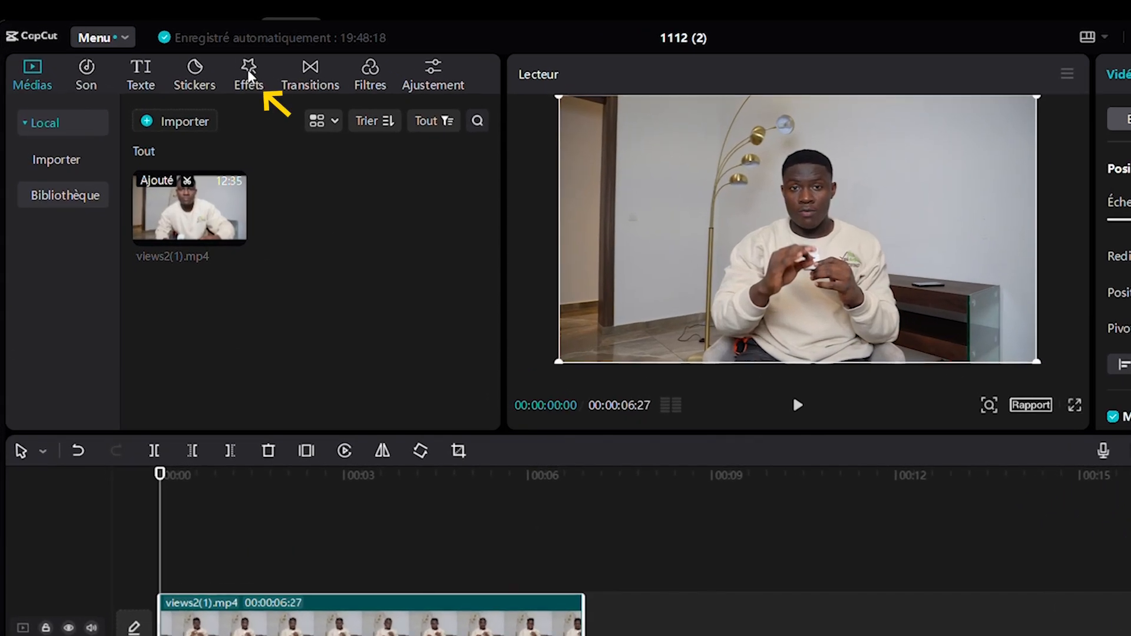
{"action": "left_click", "coordinate": [197, 48]}
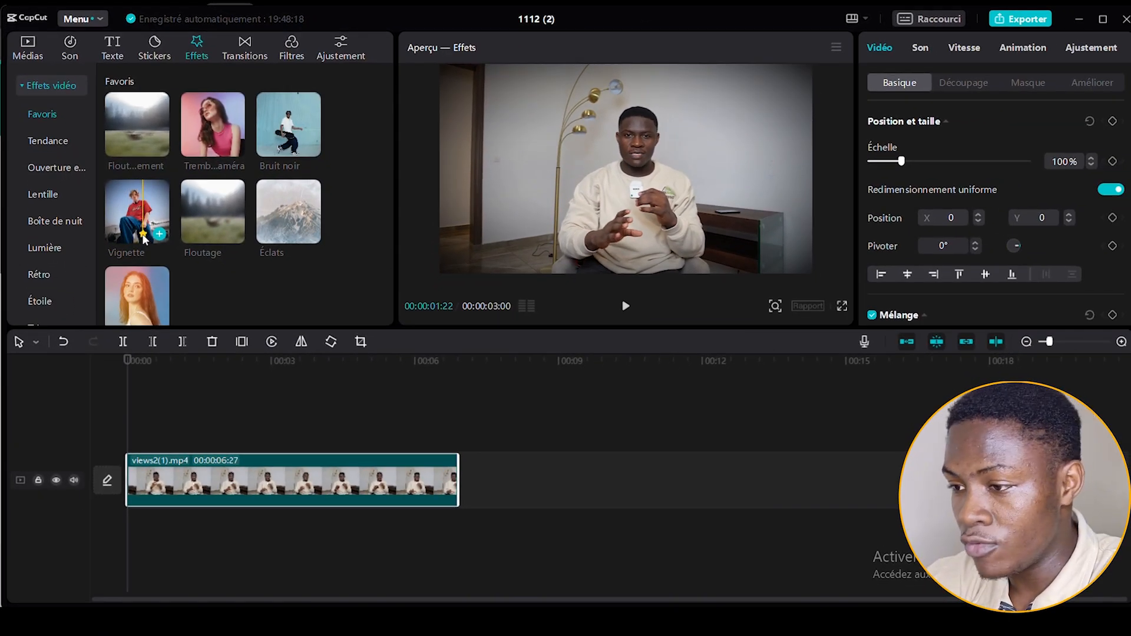
{"action": "scroll", "coordinate": [168, 261], "scroll_direction": "down", "scroll_amount": 6}
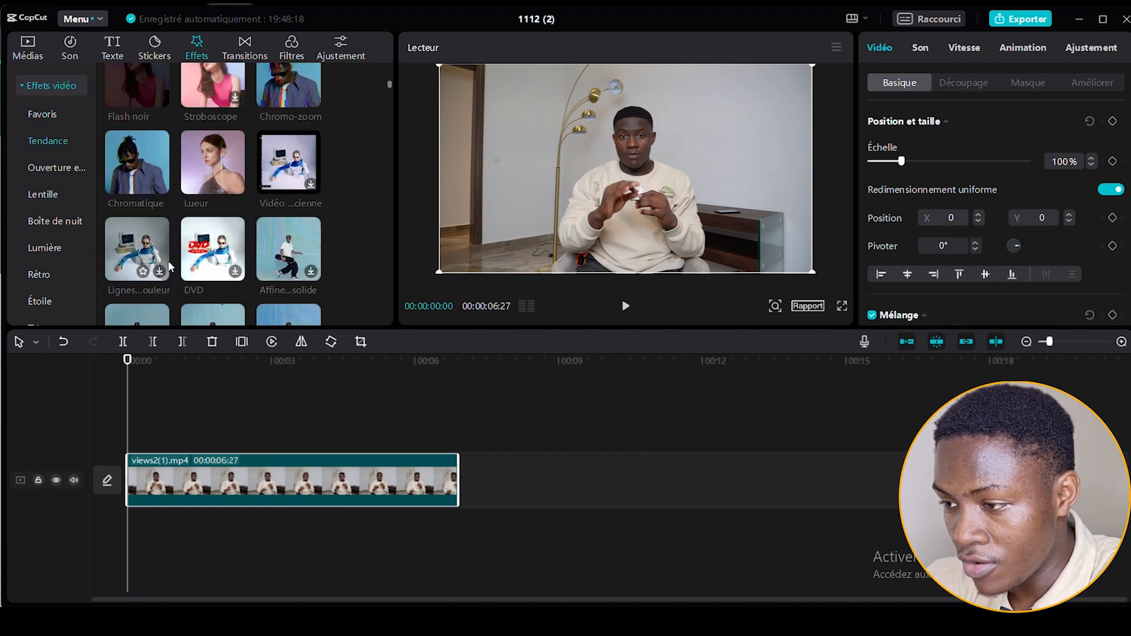
{"action": "scroll", "coordinate": [169, 262], "scroll_direction": "up", "scroll_amount": 6}
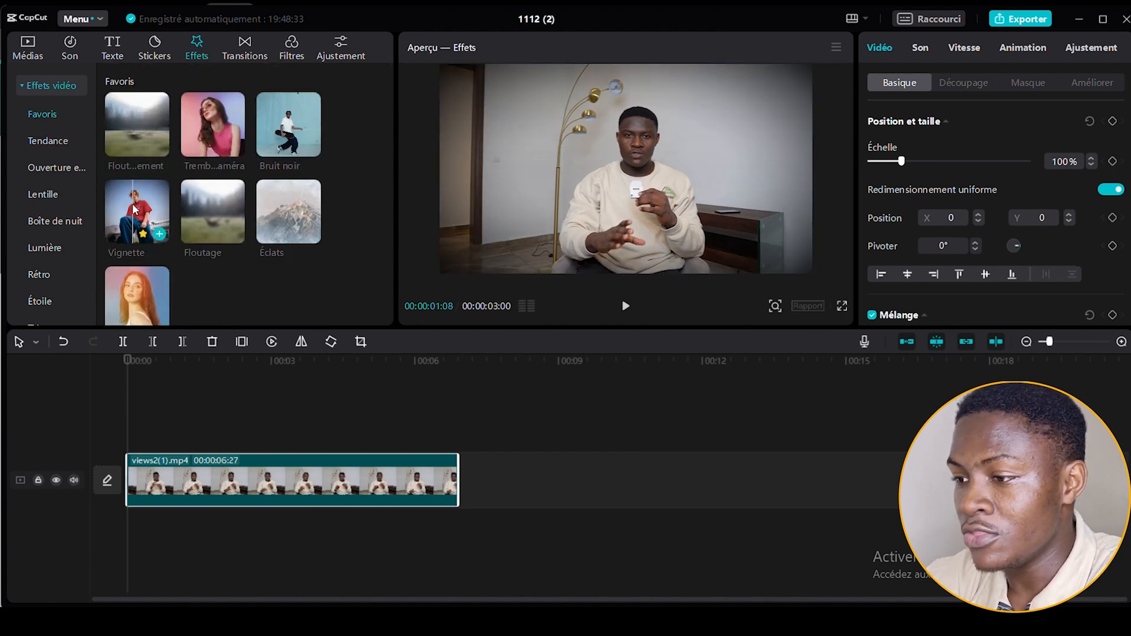
{"action": "left_click_drag", "start_coordinate": [137, 215], "coordinate": [147, 470]}
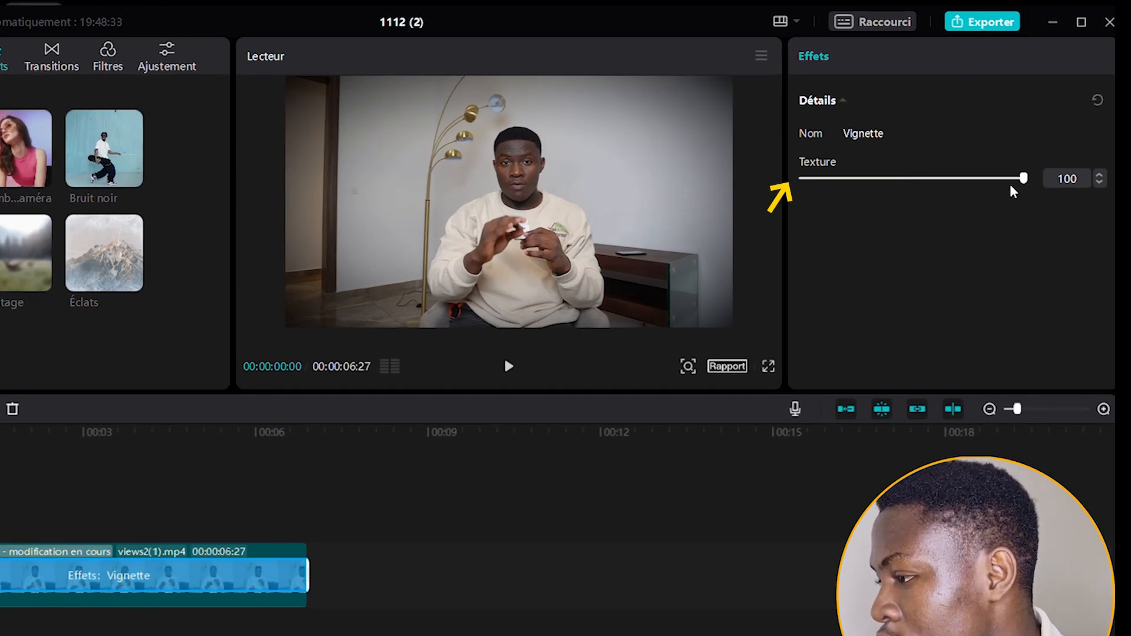
Set the Vignette texture to 50 and toggle the clip's effects off and on to compare the look.
{"action": "left_click_drag", "start_coordinate": [1024, 179], "coordinate": [915, 180]}
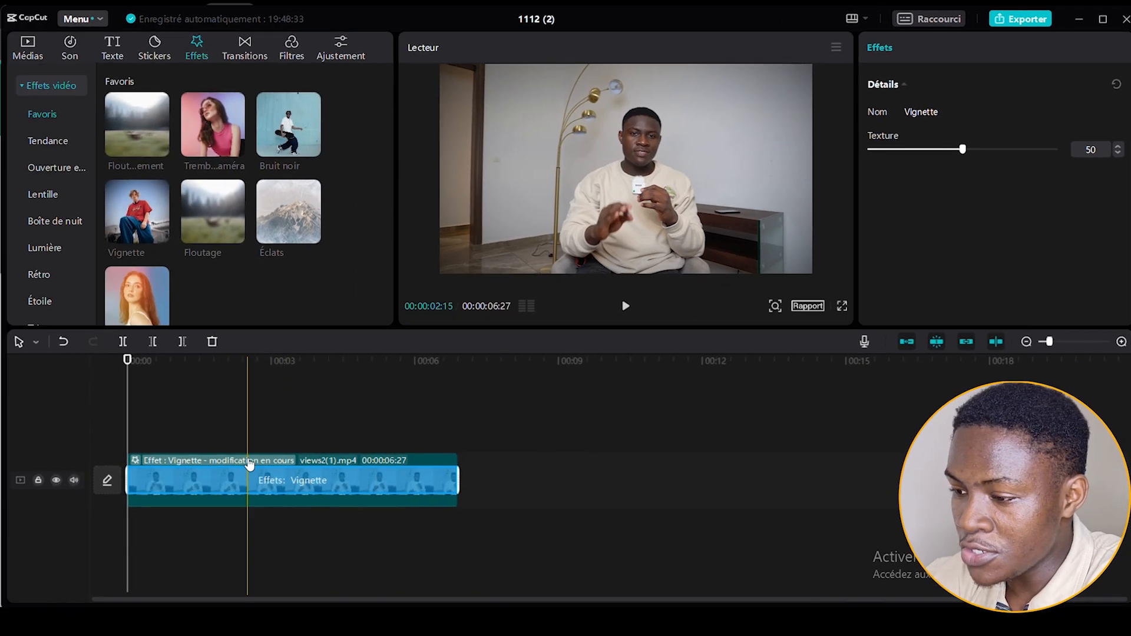
{"action": "left_click", "coordinate": [250, 474]}
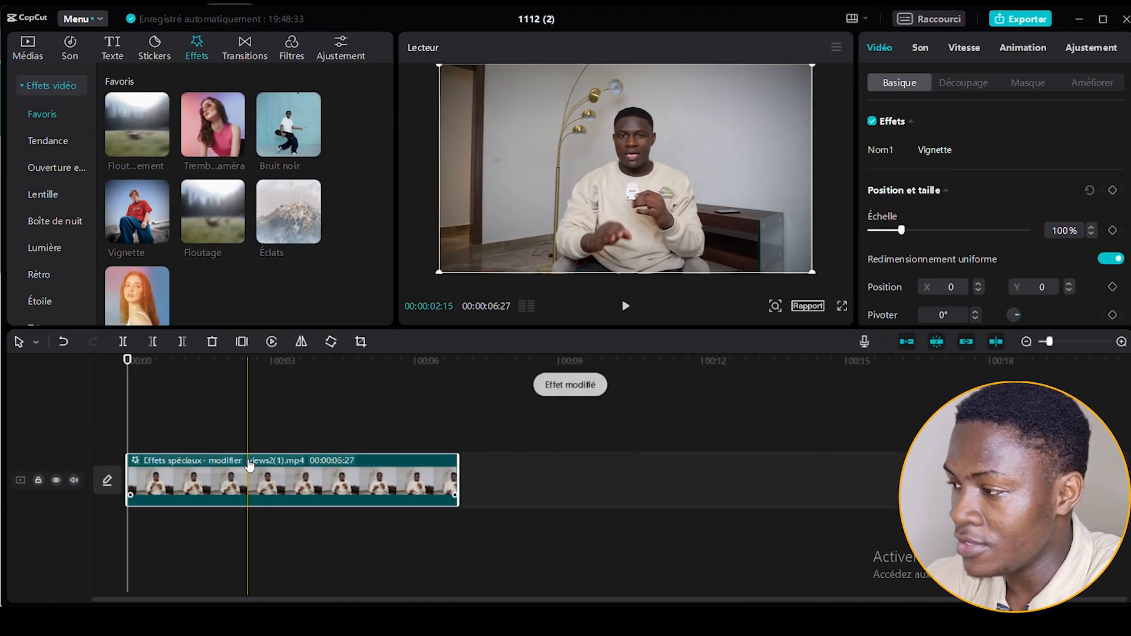
{"action": "left_click", "coordinate": [872, 122]}
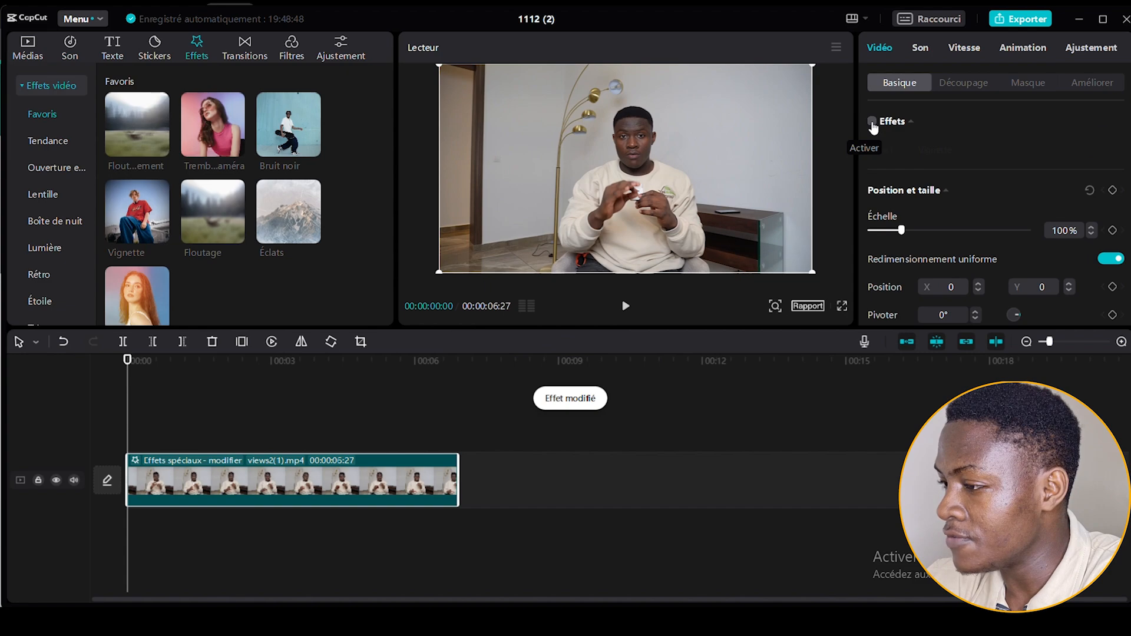
{"action": "left_click", "coordinate": [873, 122]}
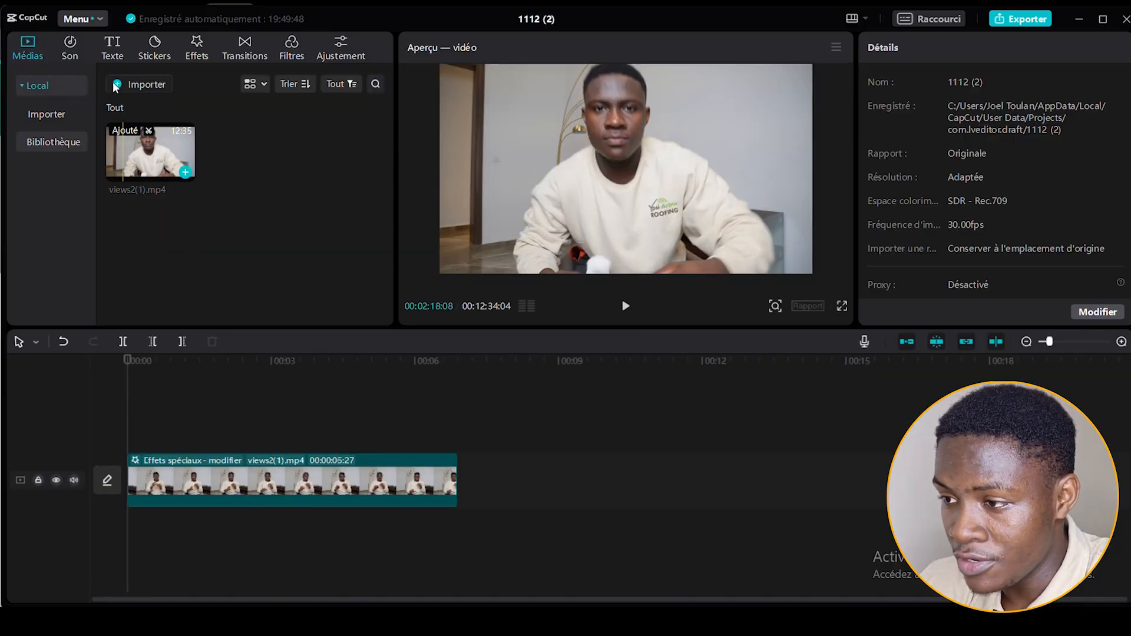
Import DSC00004.jpg from the downloads folder and place it directly after the video clip on the timeline.
{"action": "left_click", "coordinate": [115, 86]}
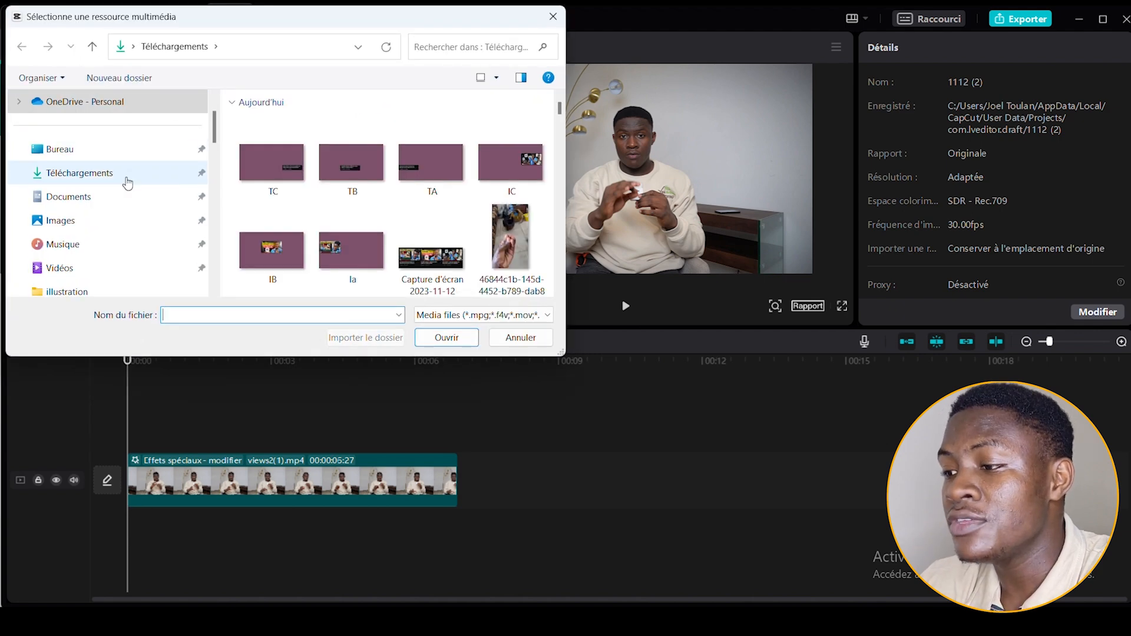
{"action": "left_click", "coordinate": [127, 183]}
{"action": "scroll", "coordinate": [339, 245], "scroll_direction": "down", "scroll_amount": 4}
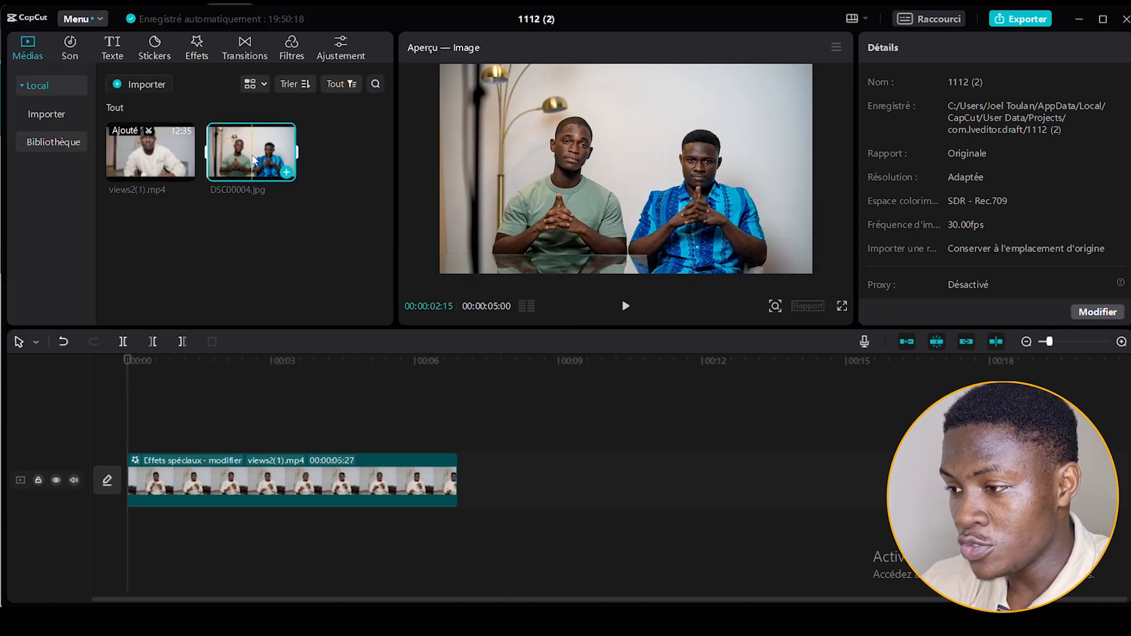
{"action": "left_click_drag", "start_coordinate": [253, 160], "coordinate": [460, 488]}
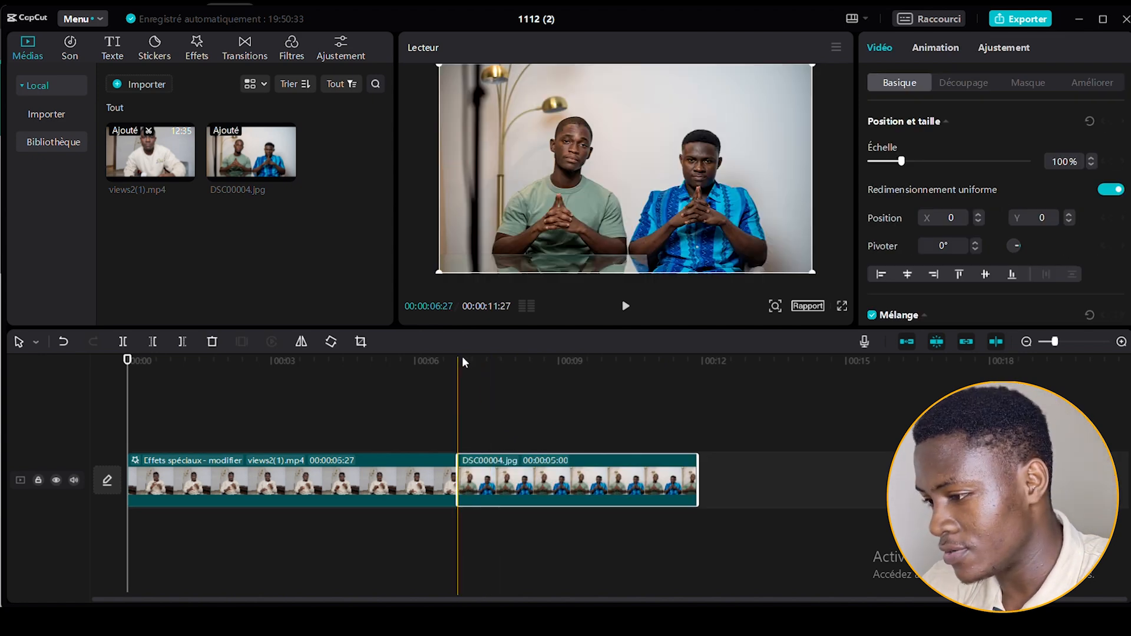
Give the DSC00004.jpg clip a solid black colour background.
{"action": "left_click", "coordinate": [458, 362]}
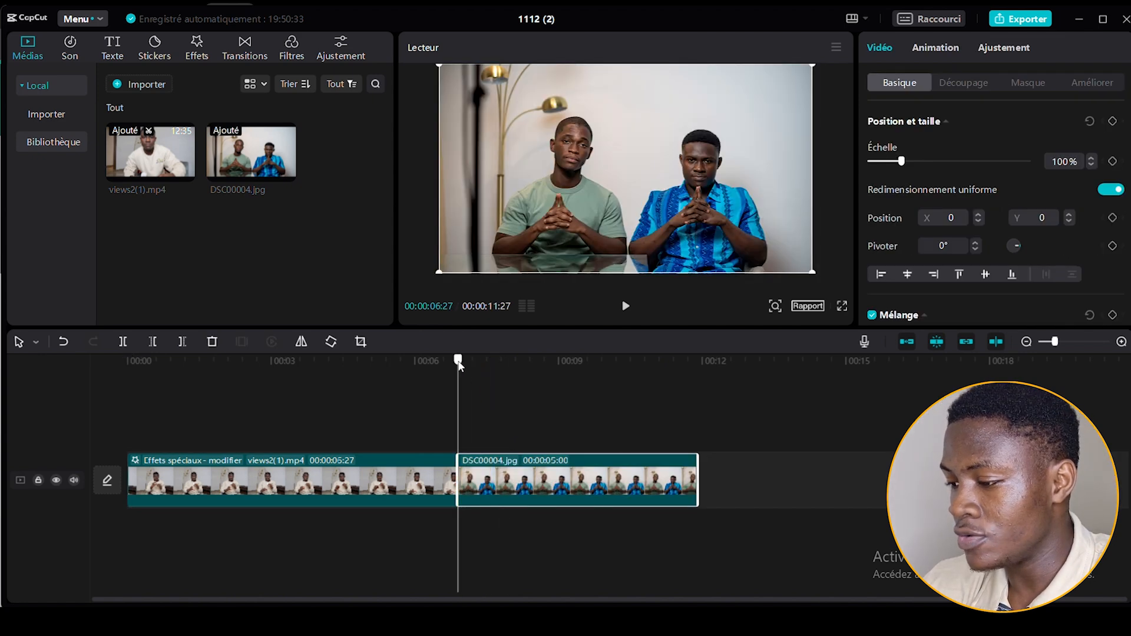
{"action": "scroll", "coordinate": [939, 142], "scroll_direction": "down", "scroll_amount": 3}
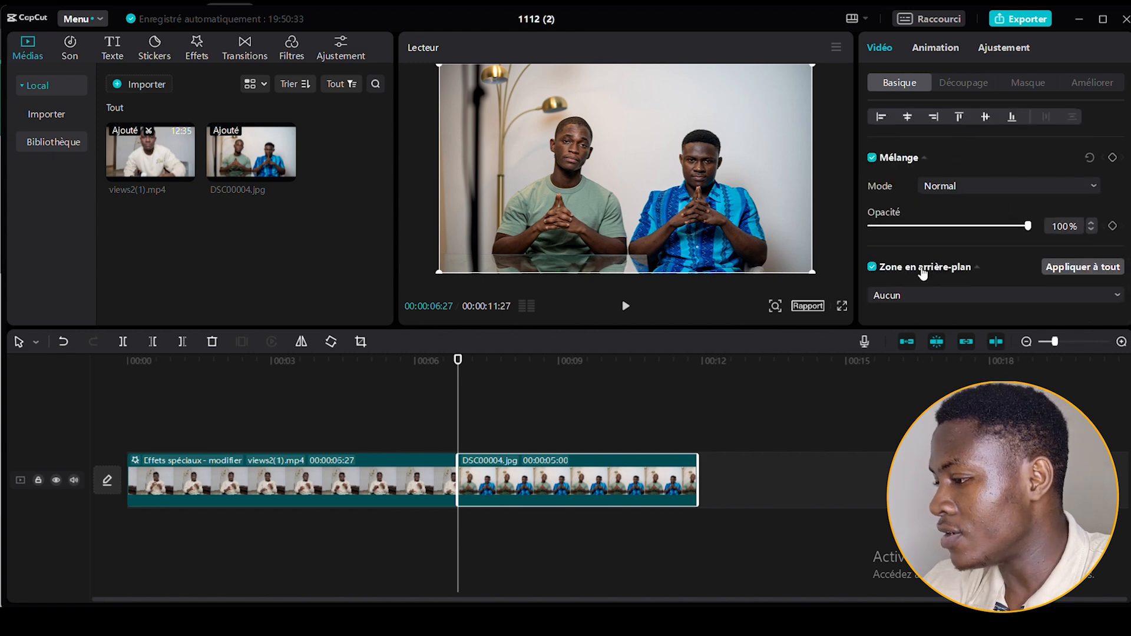
{"action": "left_click", "coordinate": [911, 295]}
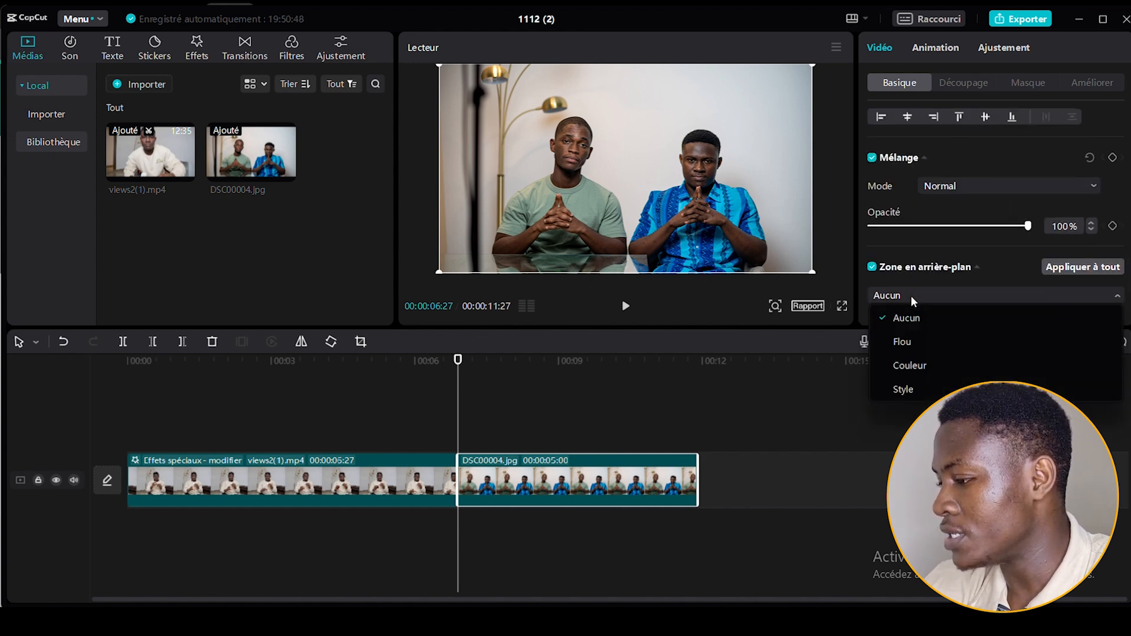
{"action": "left_click", "coordinate": [902, 360]}
{"action": "scroll", "coordinate": [985, 286], "scroll_direction": "up", "scroll_amount": 2}
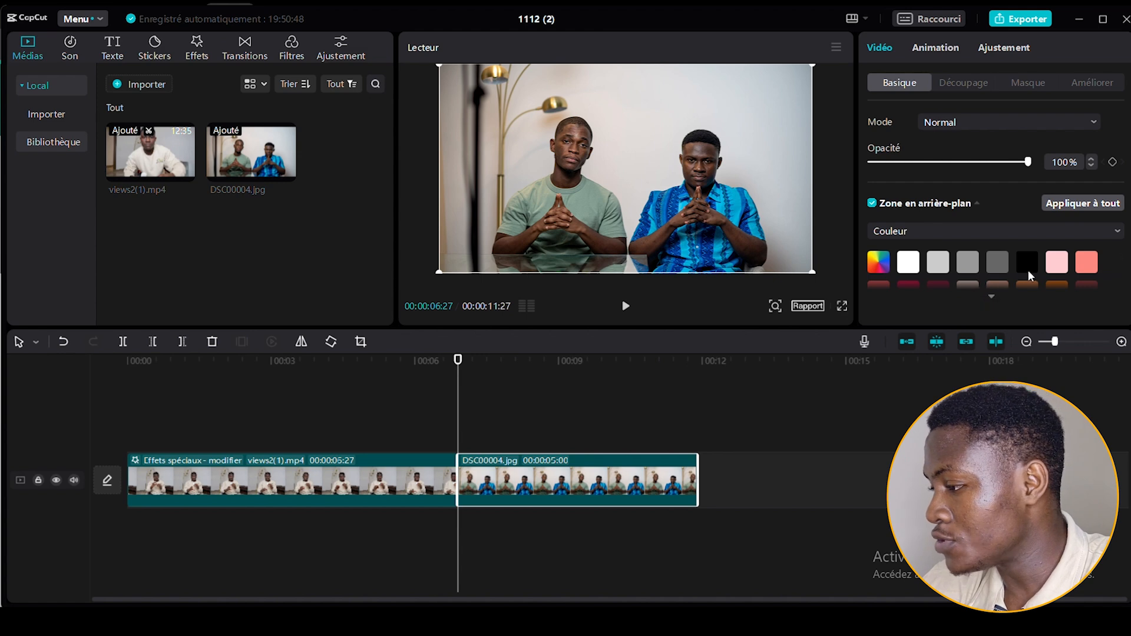
{"action": "left_click", "coordinate": [1029, 268]}
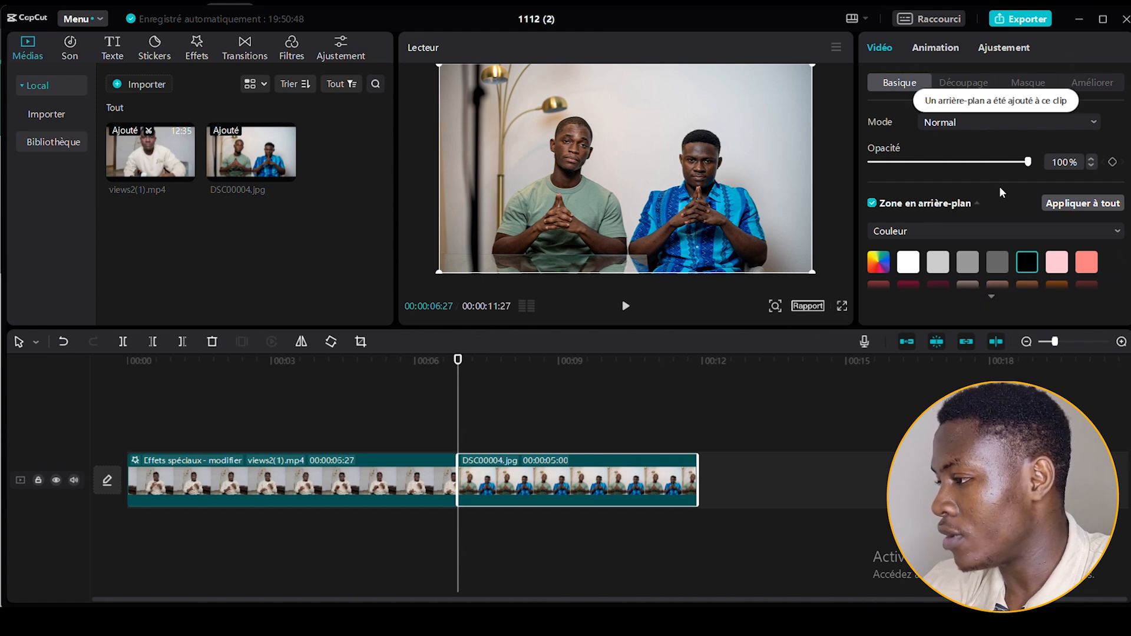
Apply an inverted Rectangle mask to the photo clip and enlarge it beyond the frame so only black remains.
{"action": "left_click", "coordinate": [1025, 87]}
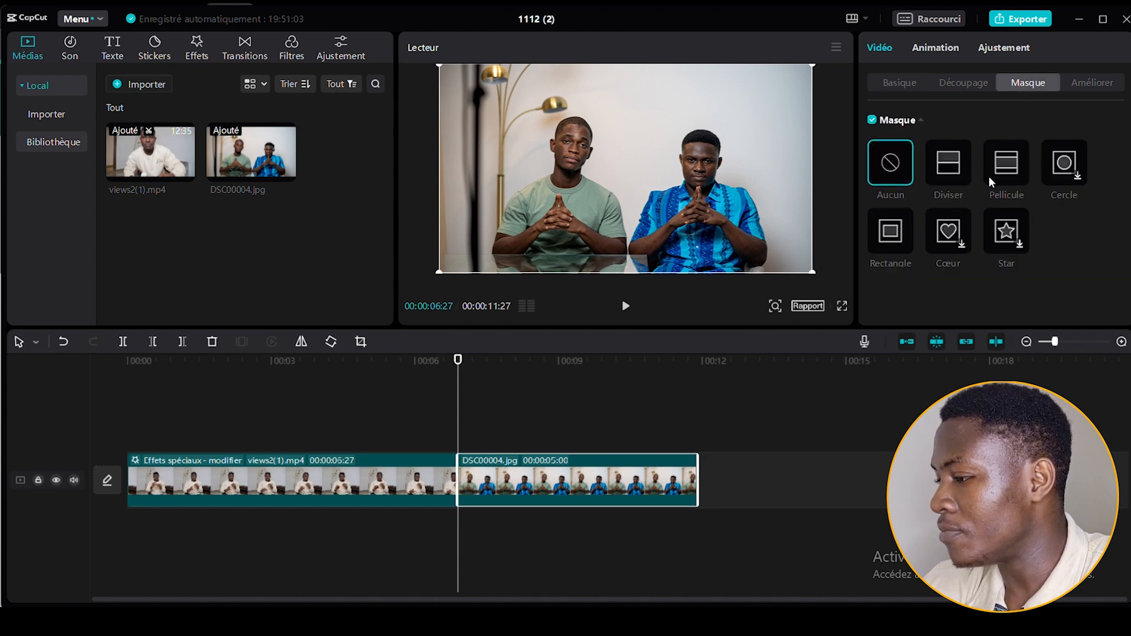
{"action": "left_click", "coordinate": [886, 241]}
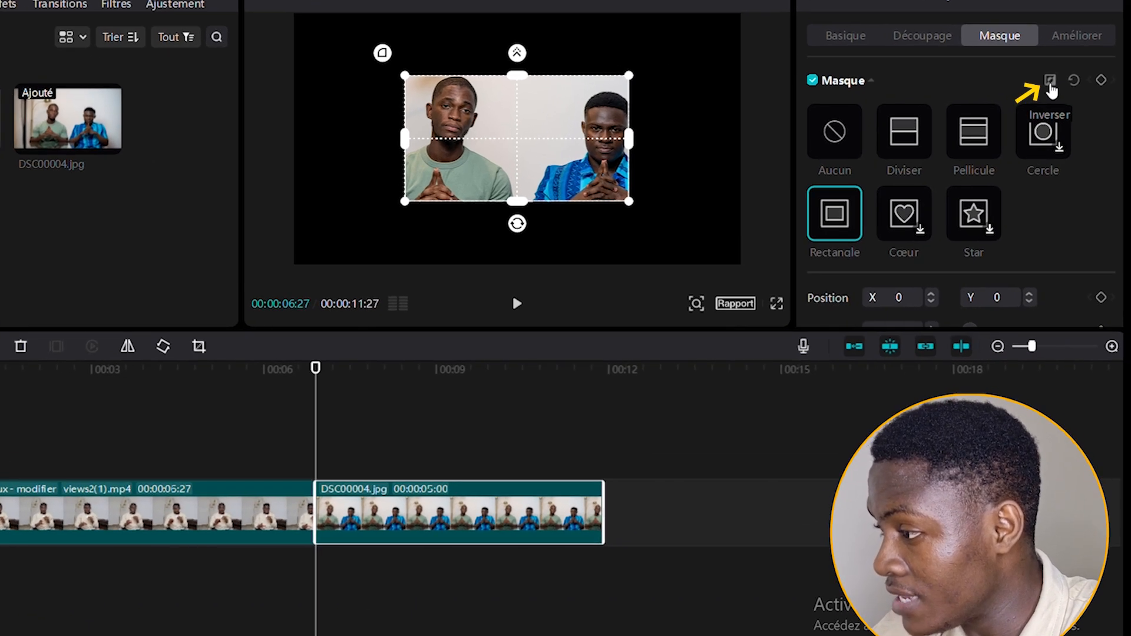
{"action": "left_click", "coordinate": [1050, 83]}
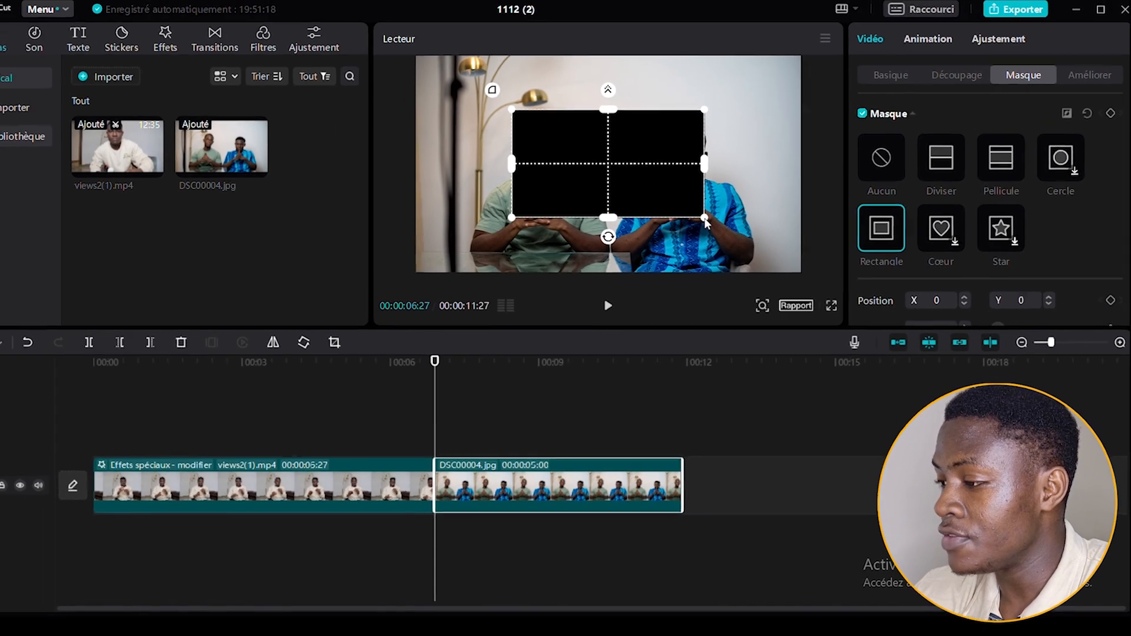
{"action": "left_click_drag", "start_coordinate": [705, 219], "coordinate": [827, 292]}
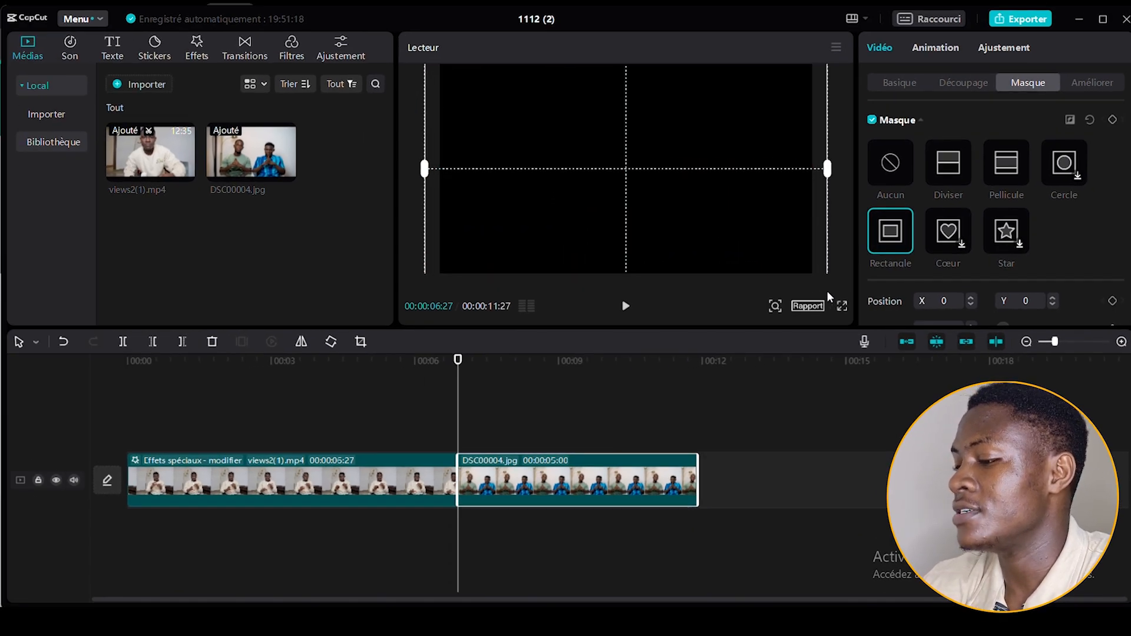
Turn the masked photo into a combined clip and place it on a track above the video, starting at 00:00.
{"action": "right_click", "coordinate": [484, 472]}
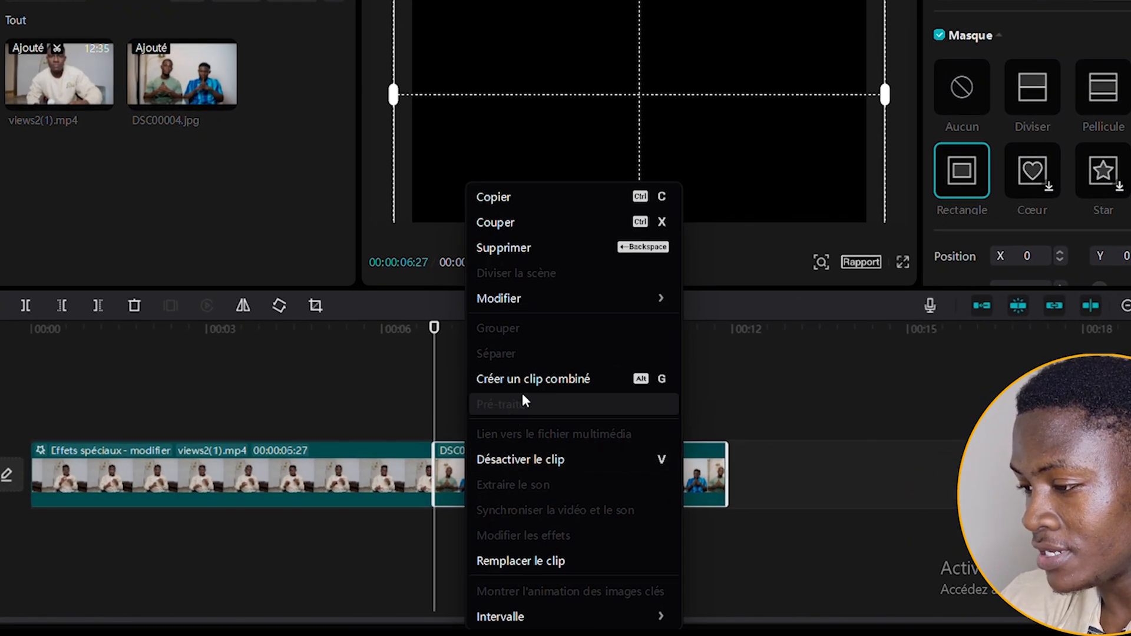
{"action": "left_click", "coordinate": [532, 380]}
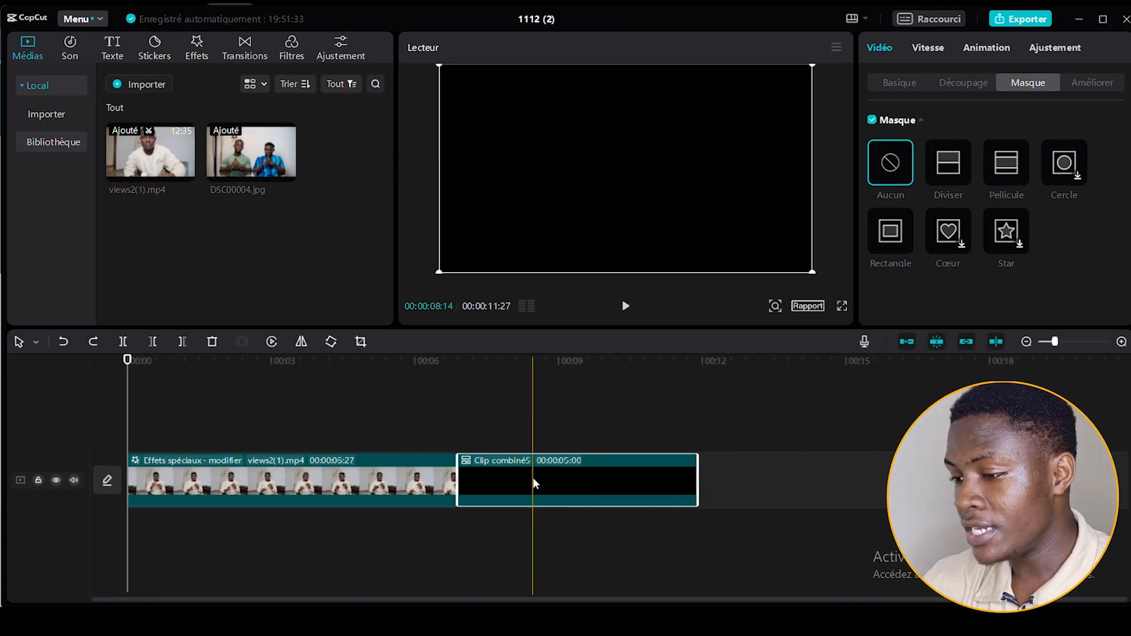
{"action": "left_click_drag", "start_coordinate": [532, 477], "coordinate": [202, 428]}
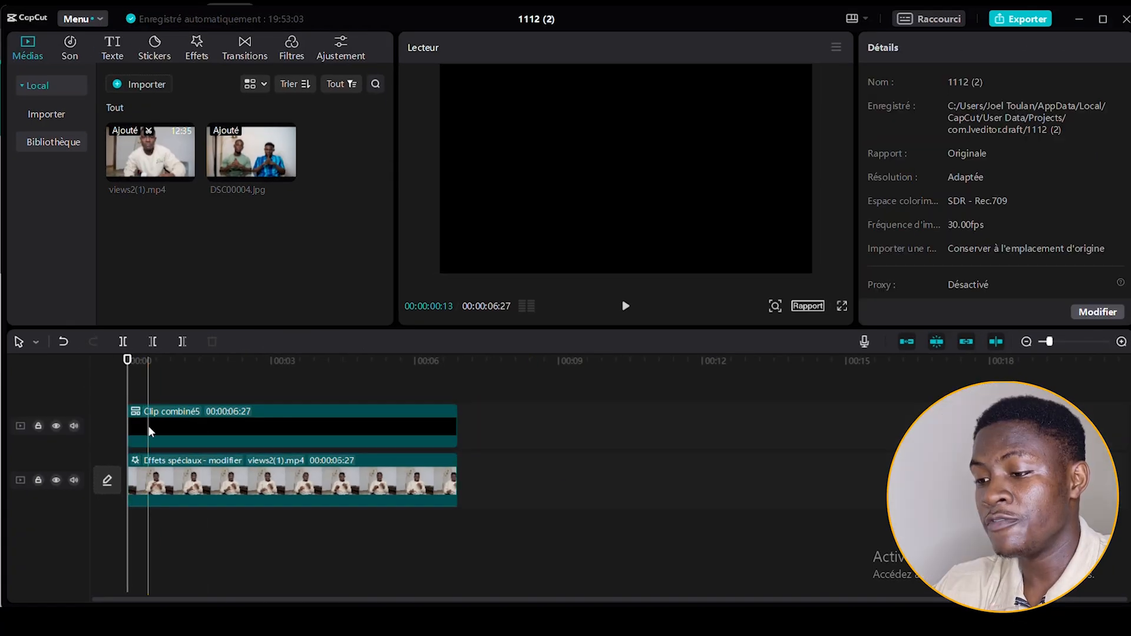
Apply a Split (Diviser) mask to the black combined clip and rotate it to 180° so it covers the lower half.
{"action": "left_click", "coordinate": [149, 426]}
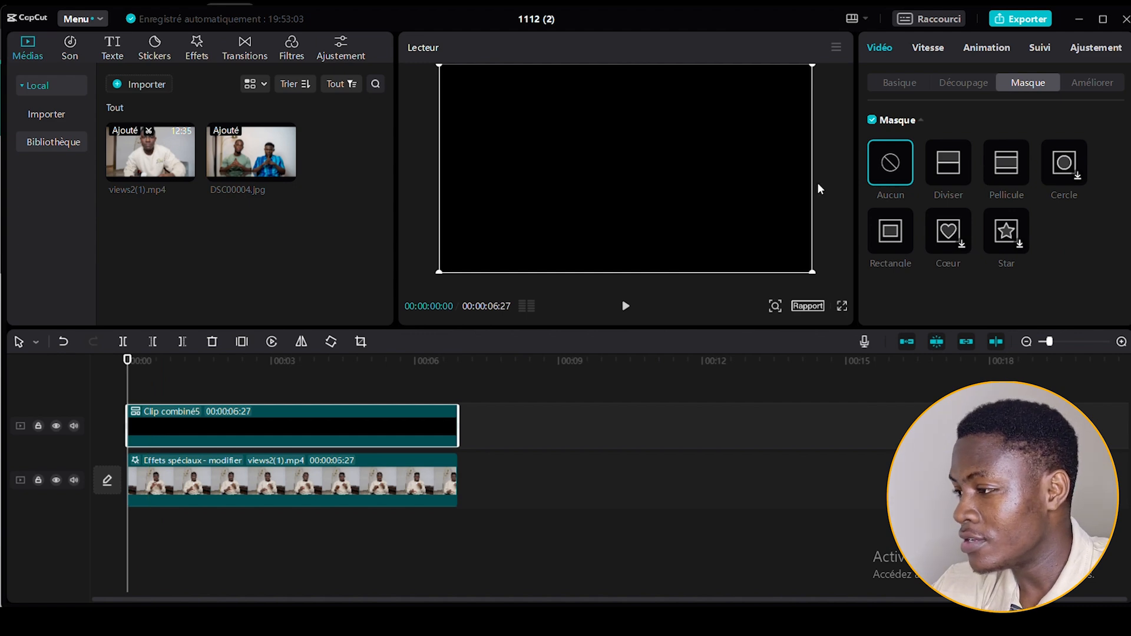
{"action": "left_click", "coordinate": [948, 162]}
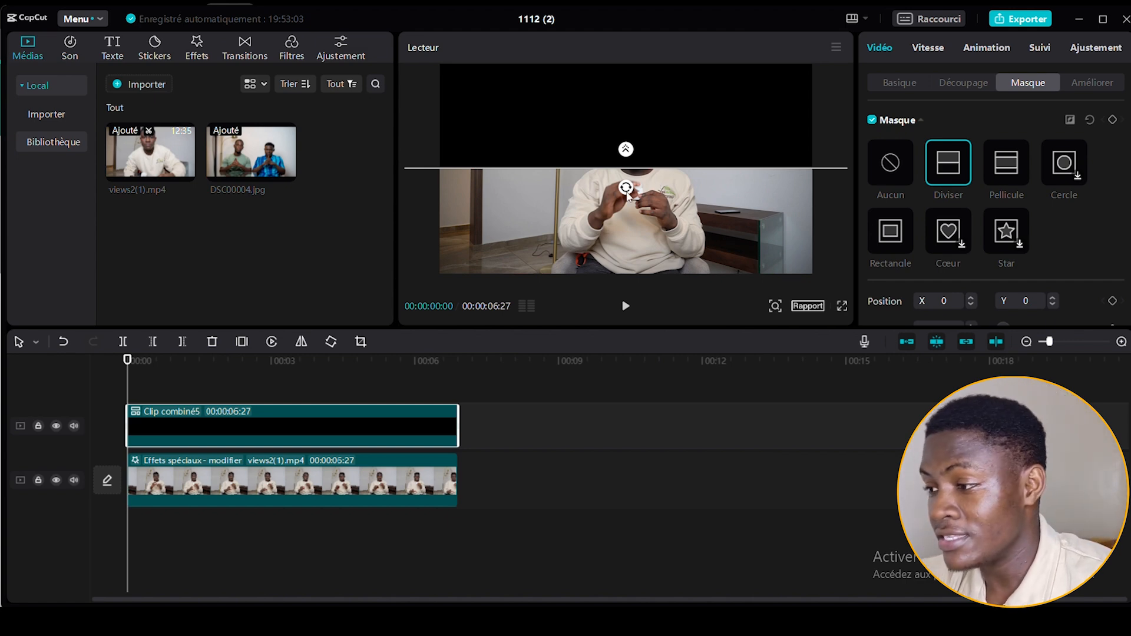
{"action": "left_click_drag", "start_coordinate": [628, 193], "coordinate": [626, 150]}
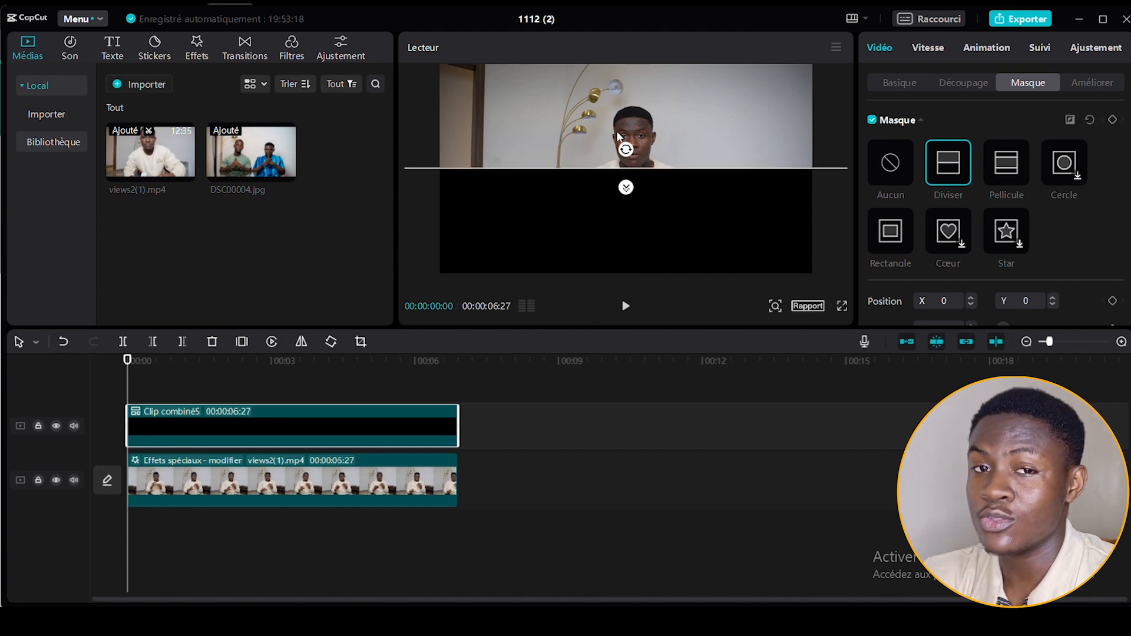
Set the split mask's feather to 100 and shift its dividing line slightly downward.
{"action": "scroll", "coordinate": [1056, 254], "scroll_direction": "down", "scroll_amount": 2}
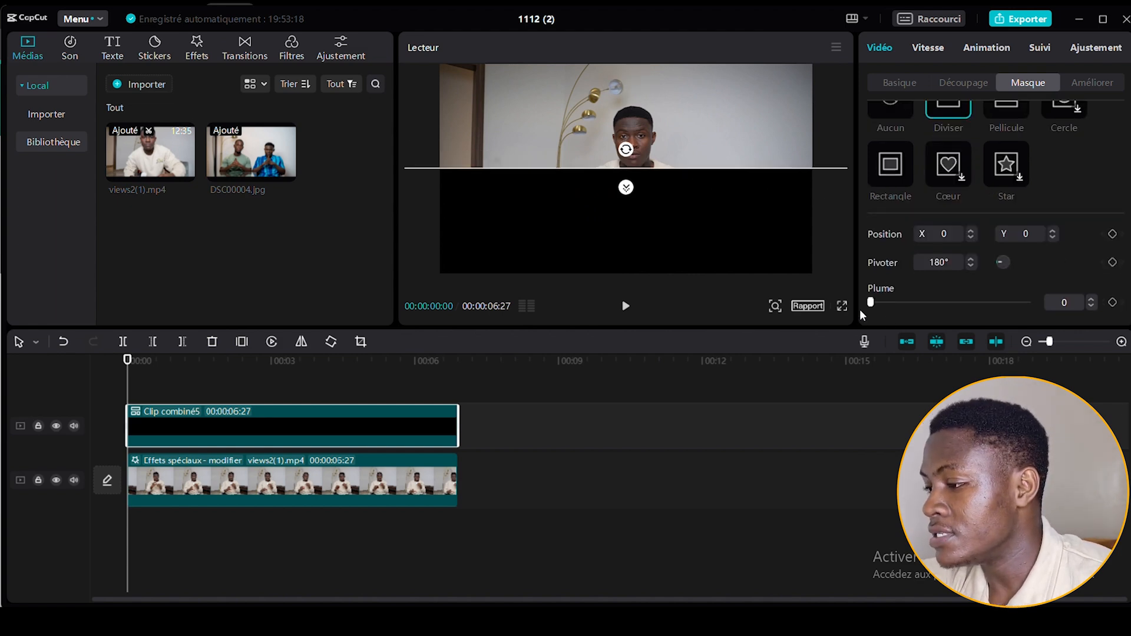
{"action": "left_click_drag", "start_coordinate": [872, 305], "coordinate": [1086, 315]}
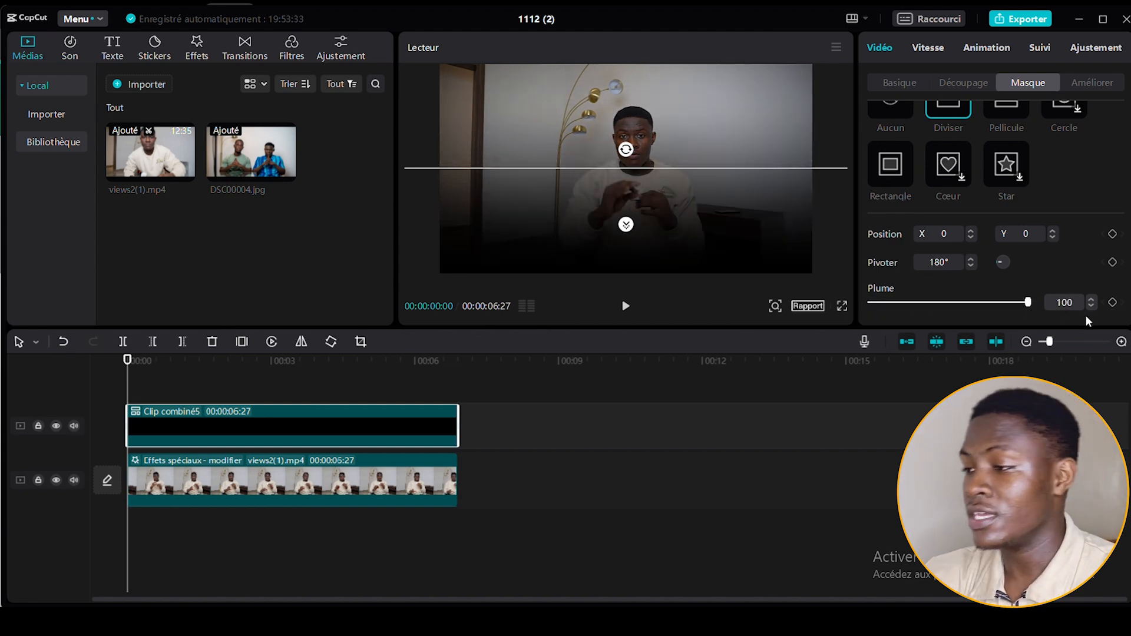
{"action": "left_click_drag", "start_coordinate": [745, 182], "coordinate": [745, 197]}
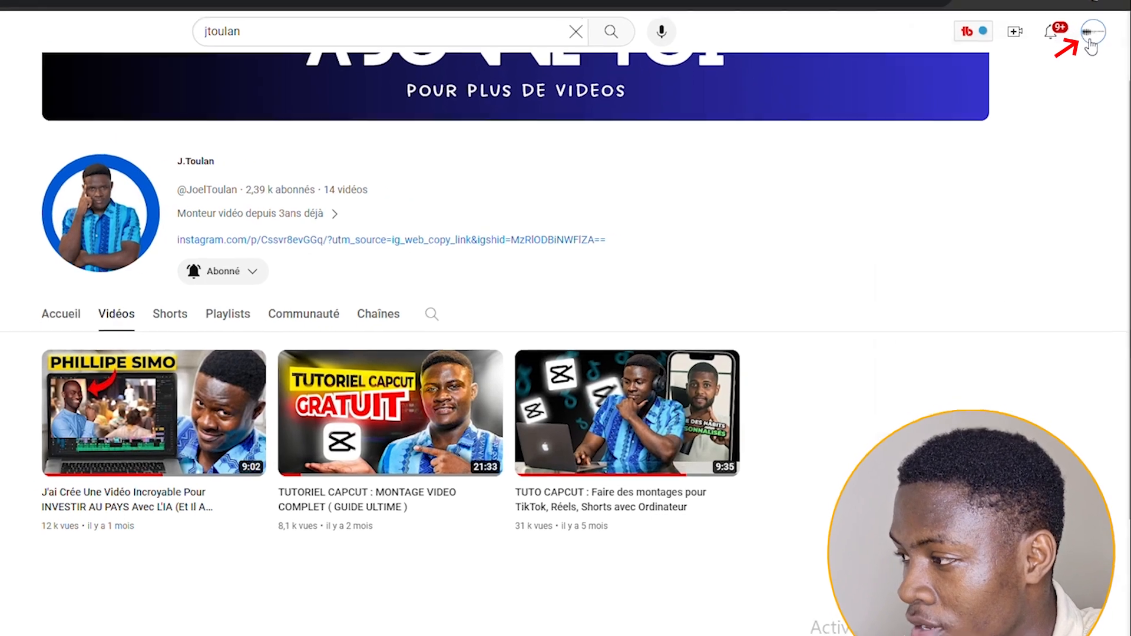
On the YouTube channel page, switch to the dark theme and capture a screenshot of the row of three videos.
{"action": "left_click", "coordinate": [1100, 83]}
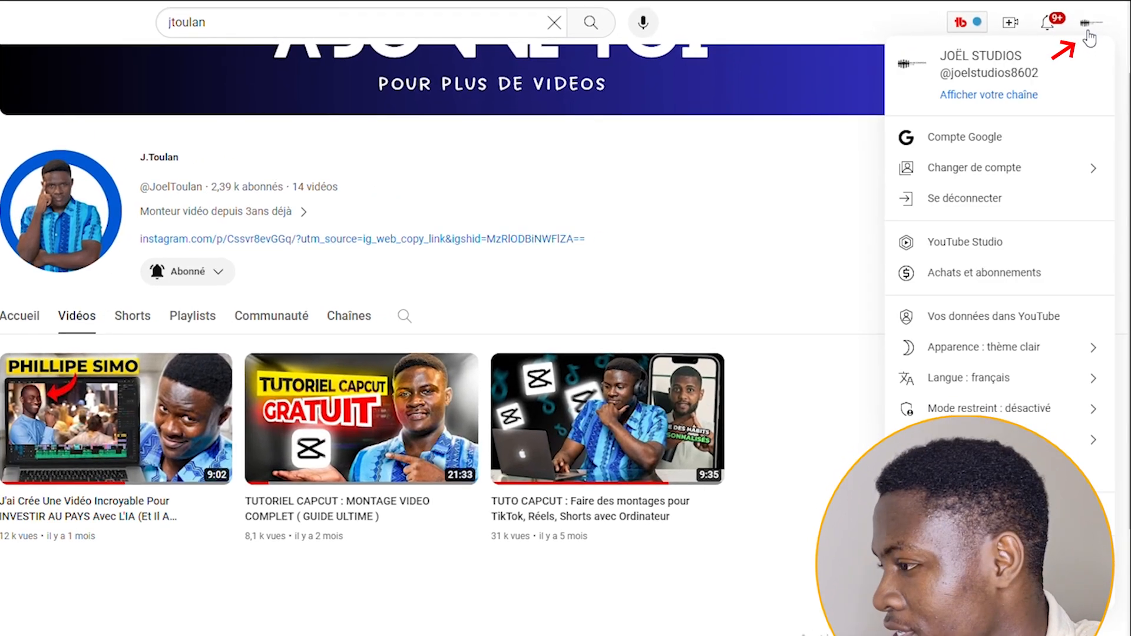
{"action": "left_click", "coordinate": [950, 353]}
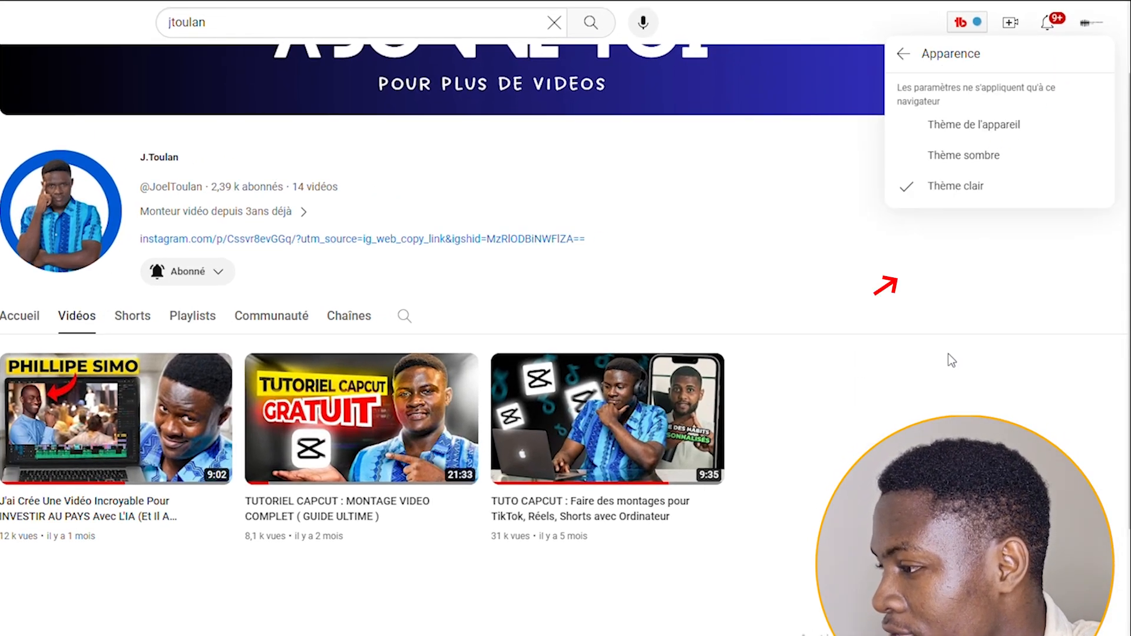
{"action": "left_click", "coordinate": [938, 158]}
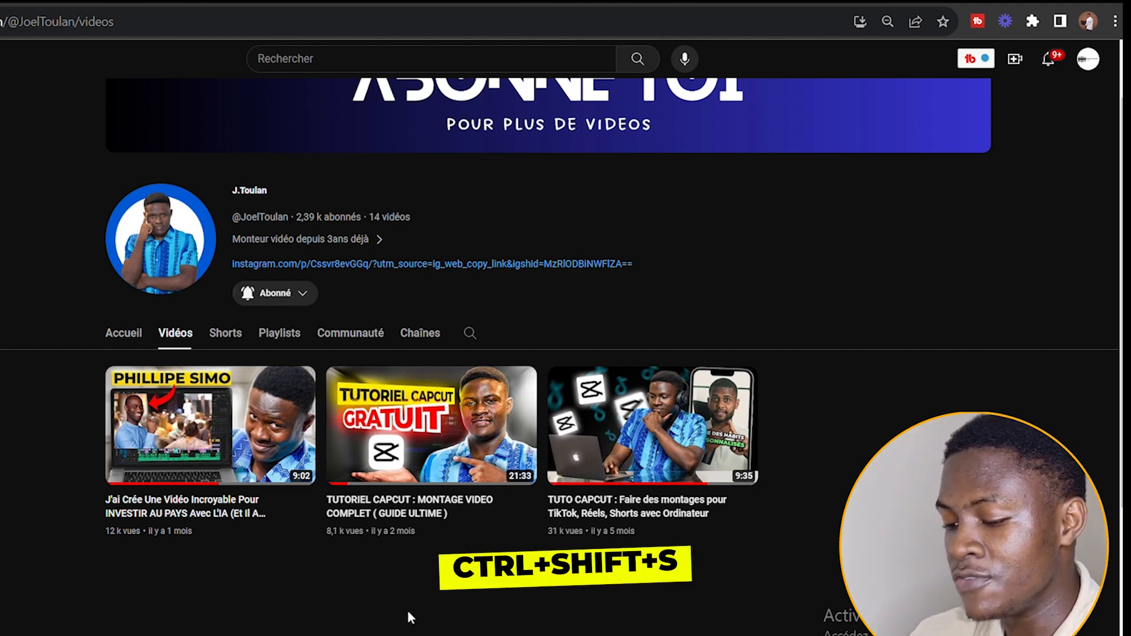
{"action": "key", "text": "ctrl+shift+s"}
{"action": "left_click_drag", "start_coordinate": [94, 352], "coordinate": [770, 567]}
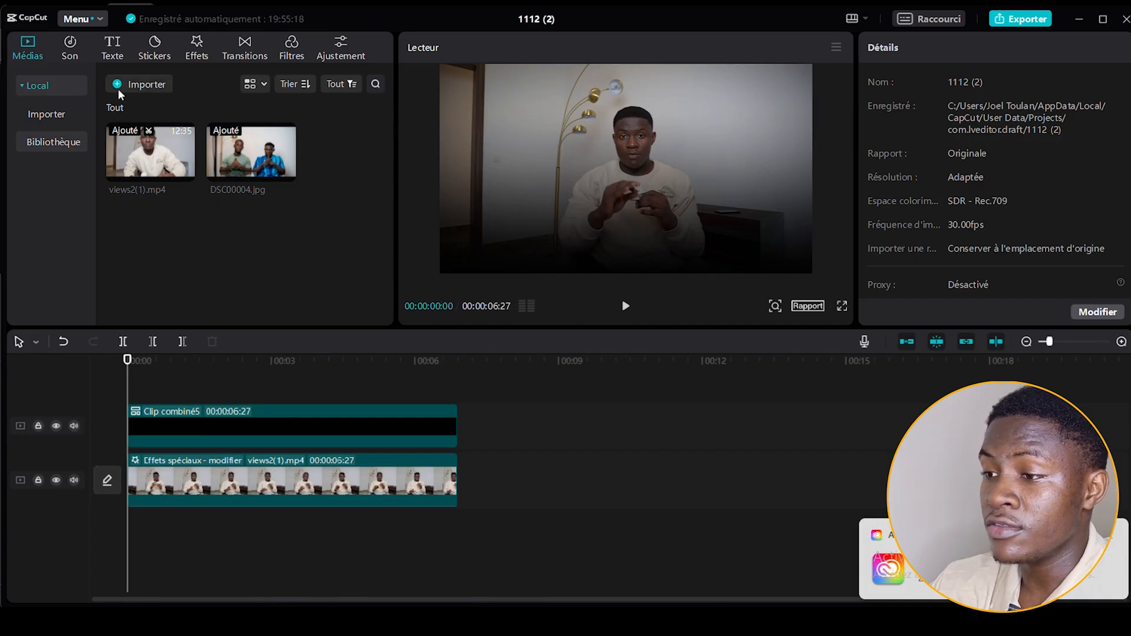
Switch back to CapCut and import the captured PNG screenshot of the three videos into the project media.
{"action": "left_click", "coordinate": [118, 87]}
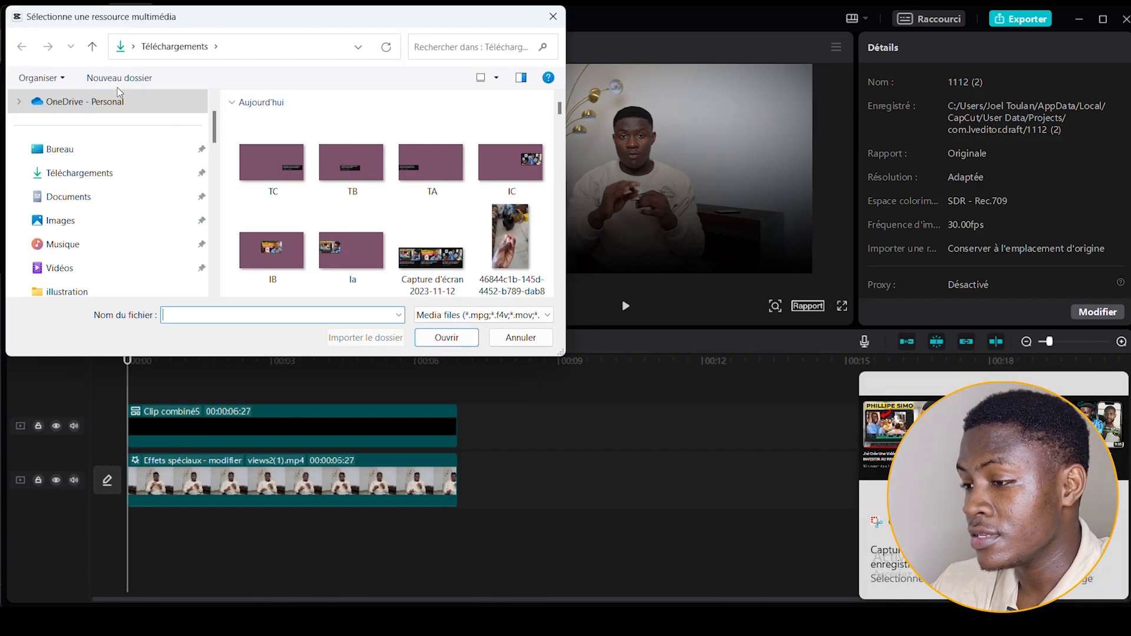
{"action": "left_click", "coordinate": [118, 173]}
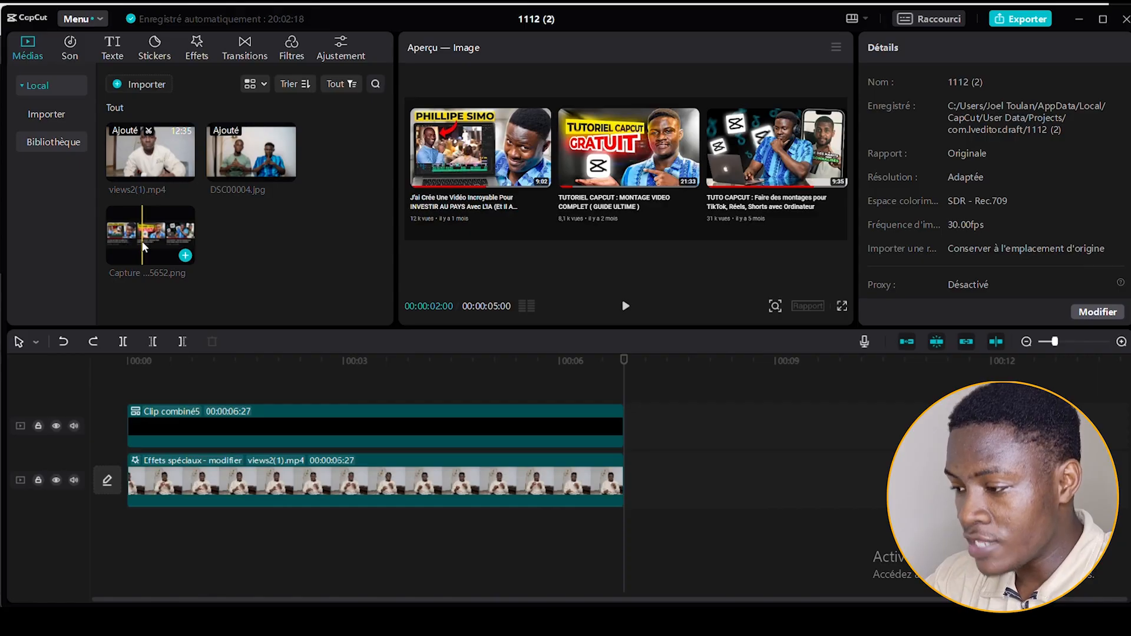
Place the captured PNG screenshot on the main track directly after the talking-head clip, with the playhead at its start.
{"action": "left_click_drag", "start_coordinate": [150, 236], "coordinate": [626, 478]}
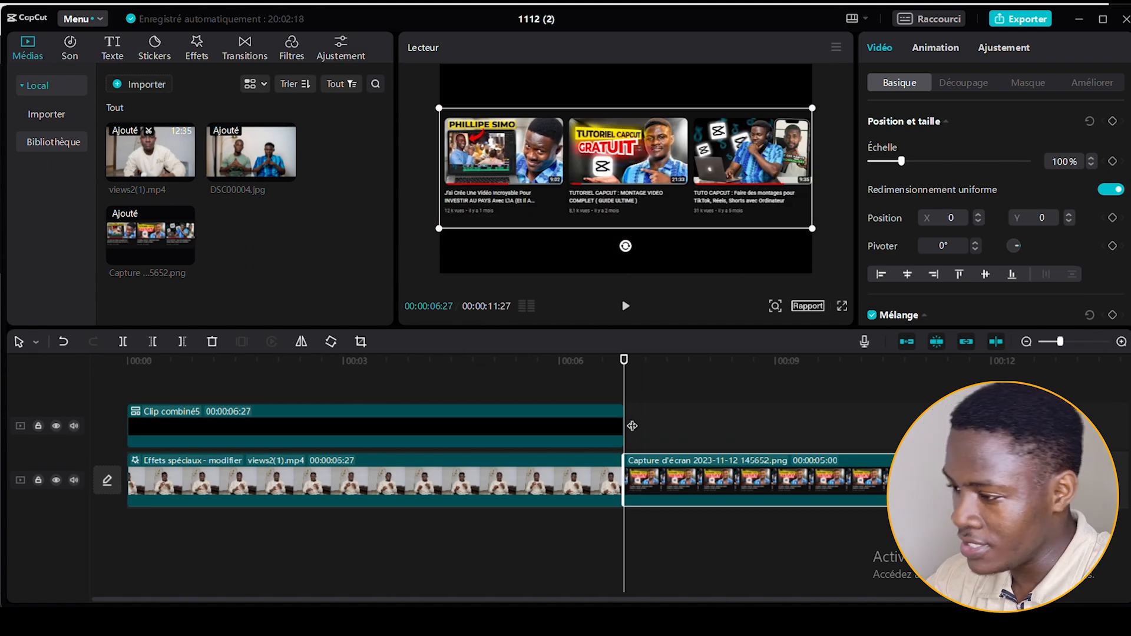
{"action": "left_click_drag", "start_coordinate": [659, 361], "coordinate": [631, 368]}
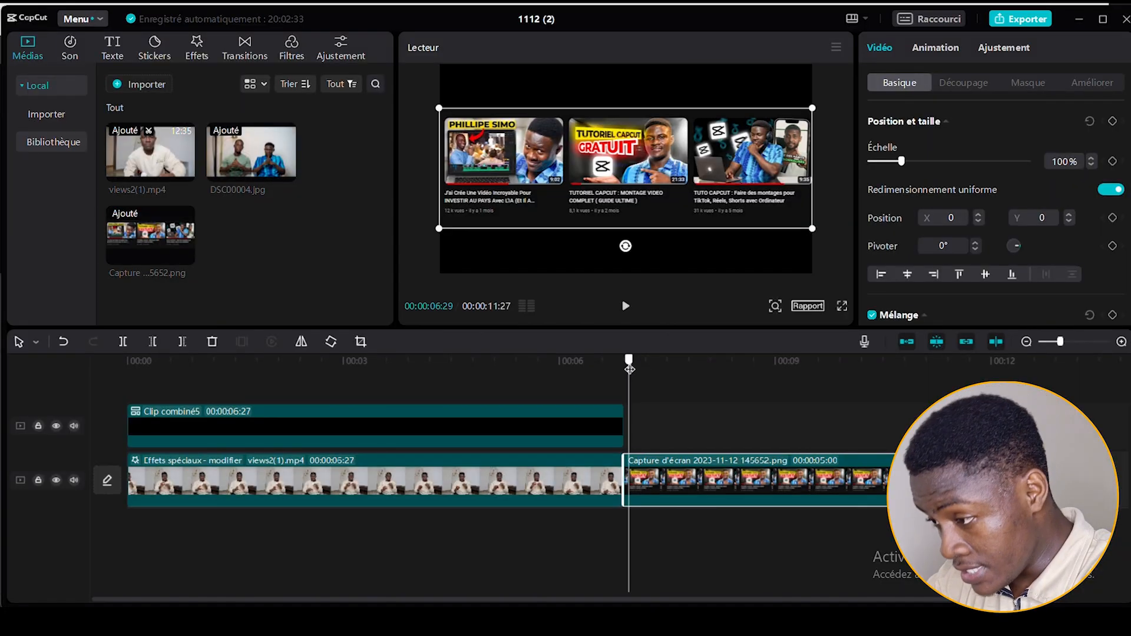
{"action": "left_click_drag", "start_coordinate": [629, 368], "coordinate": [625, 369]}
Give the screenshot clip a solid colour background (Couleur) in mauve purple.
{"action": "scroll", "coordinate": [956, 287], "scroll_direction": "down", "scroll_amount": 3}
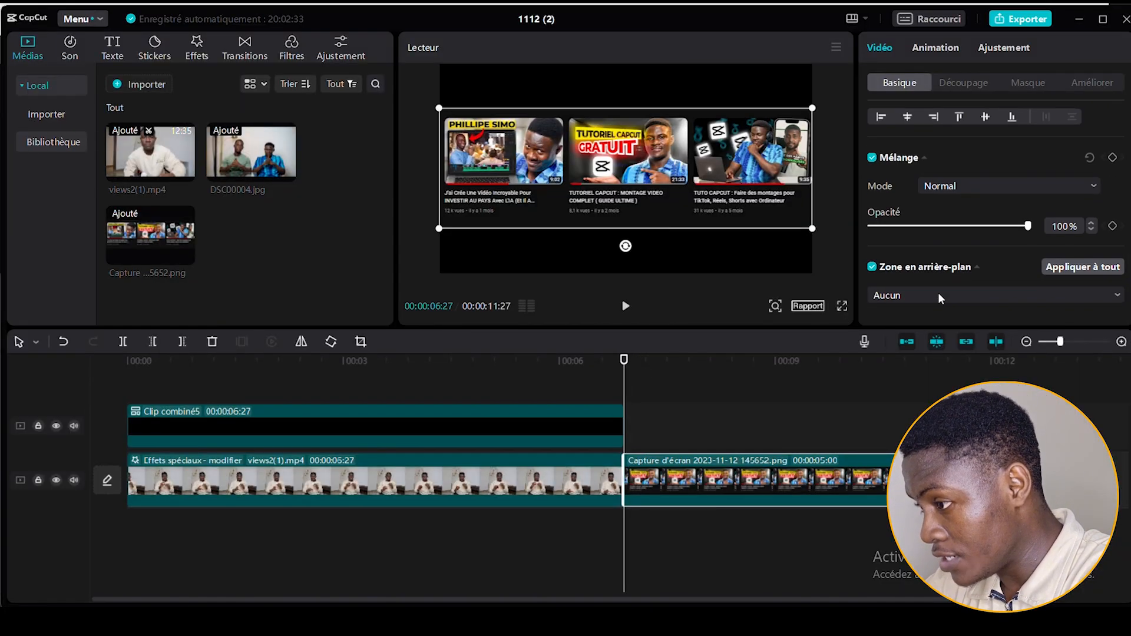
{"action": "left_click", "coordinate": [938, 293]}
{"action": "left_click", "coordinate": [911, 364]}
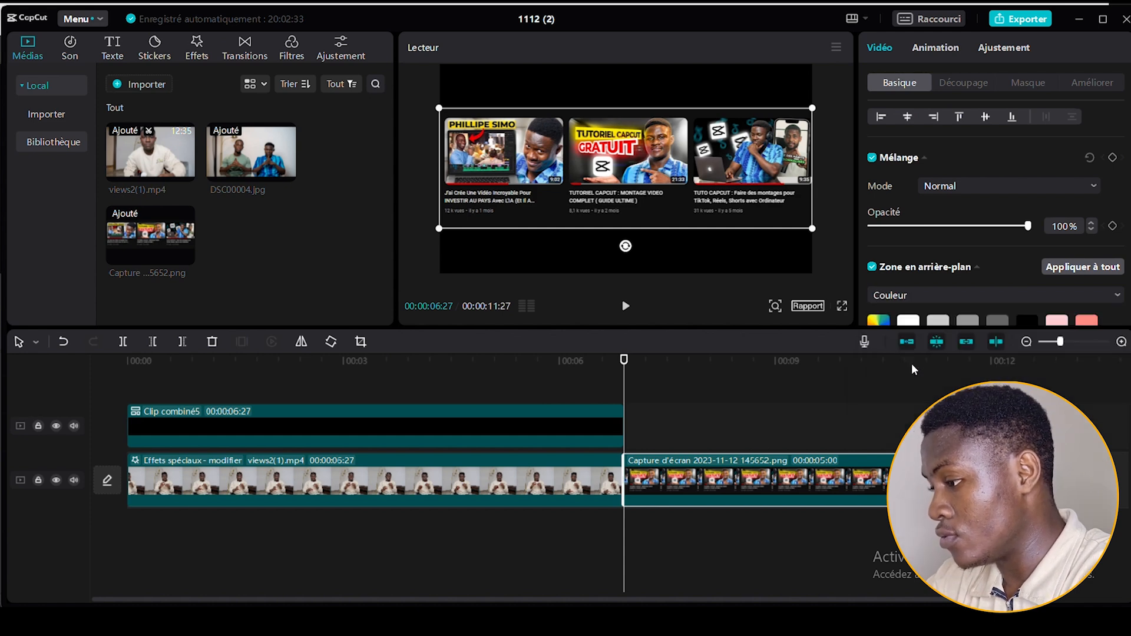
{"action": "scroll", "coordinate": [1008, 277], "scroll_direction": "down", "scroll_amount": 2}
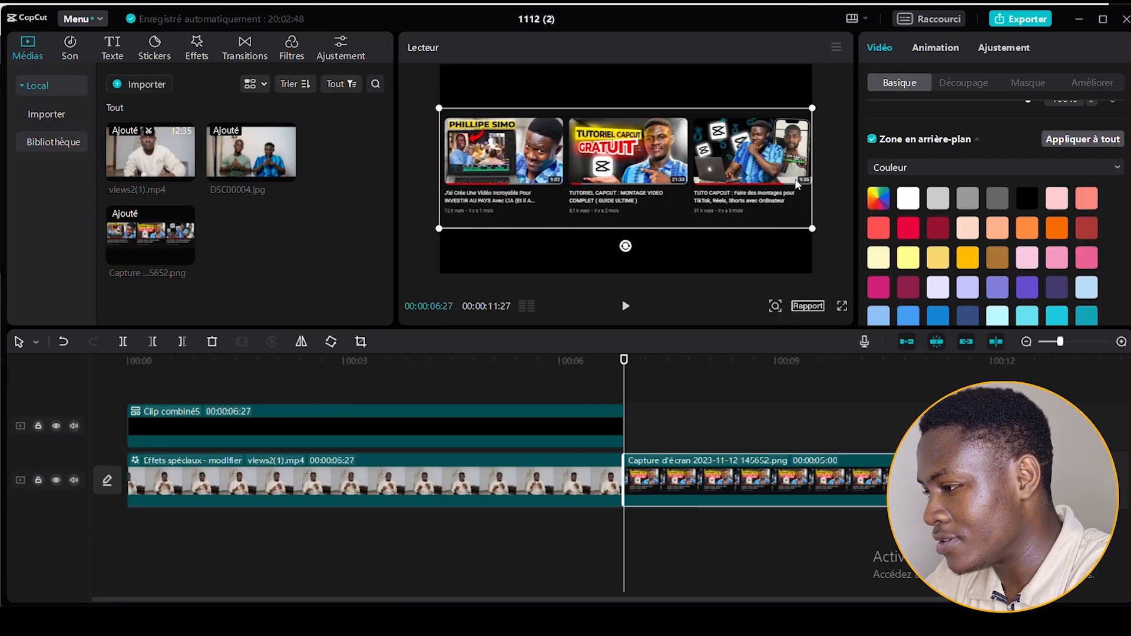
{"action": "scroll", "coordinate": [991, 253], "scroll_direction": "down", "scroll_amount": 5}
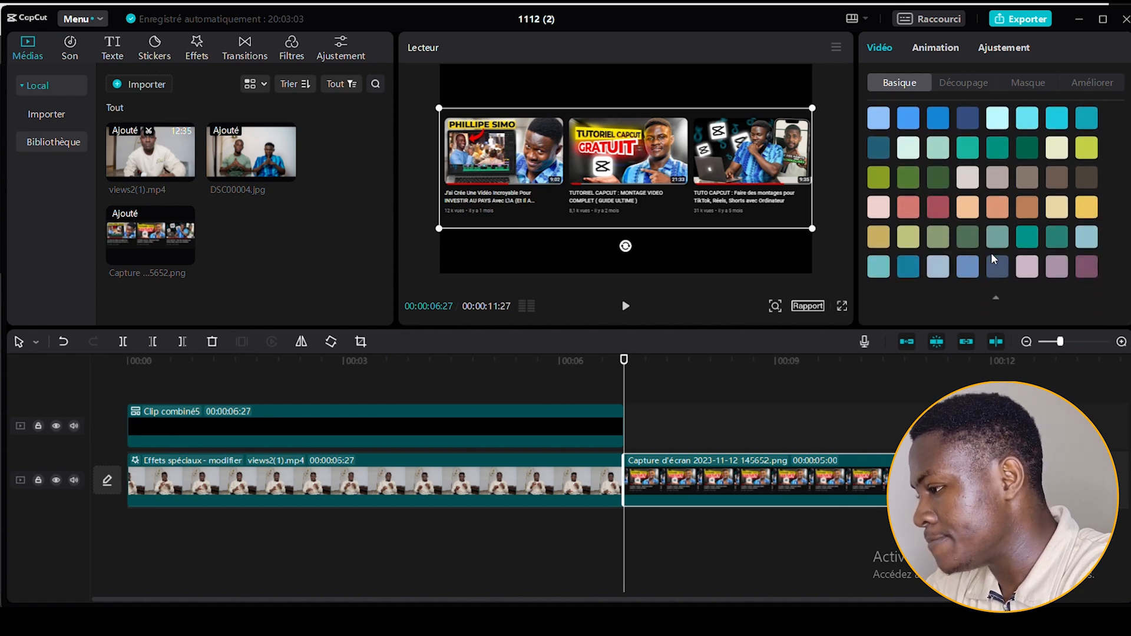
{"action": "left_click", "coordinate": [1084, 269]}
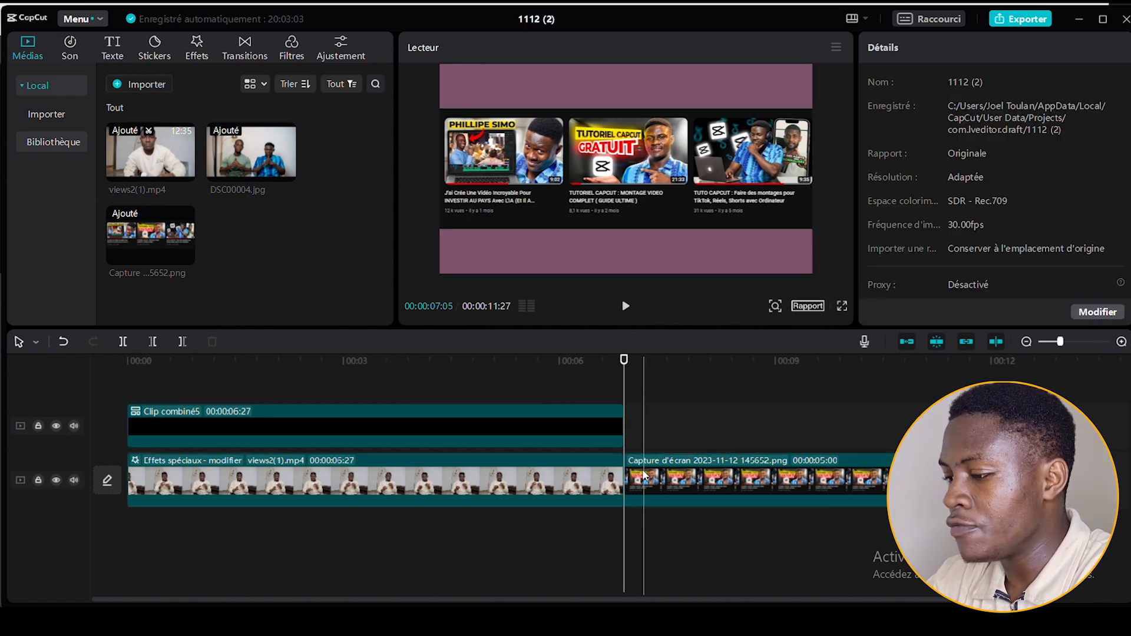
Apply a Rectangle mask to the screenshot clip and fit it tightly around the first video thumbnail, about 330 × 179 in size.
{"action": "left_click", "coordinate": [644, 475]}
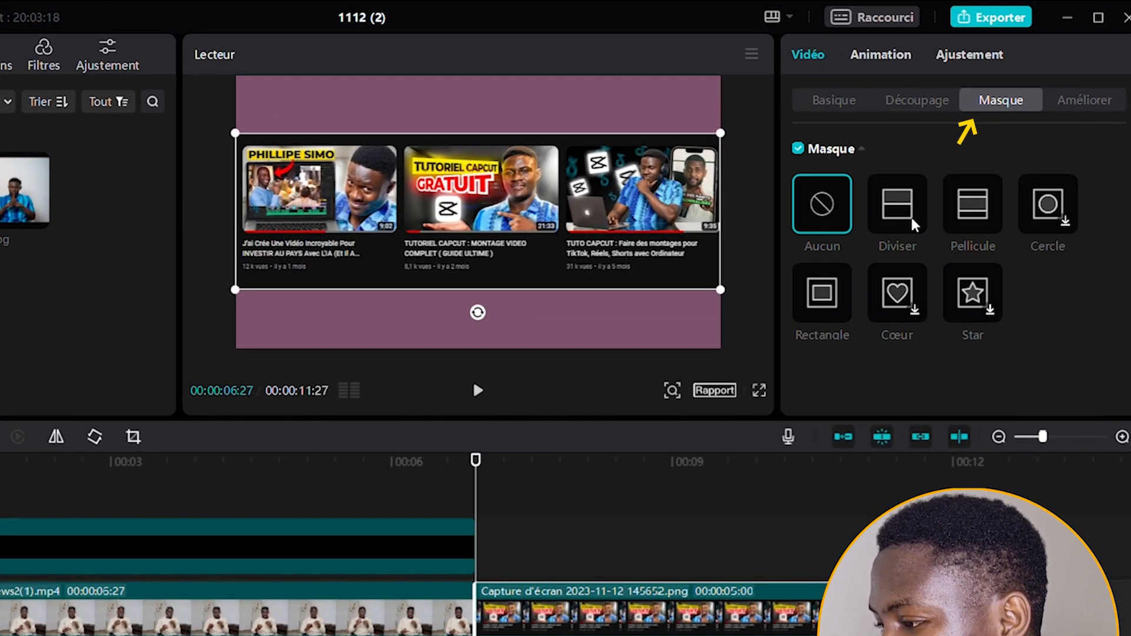
{"action": "left_click", "coordinate": [824, 301]}
{"action": "left_click_drag", "start_coordinate": [487, 185], "coordinate": [340, 171]}
{"action": "left_click_drag", "start_coordinate": [516, 133], "coordinate": [520, 118]}
{"action": "left_click_drag", "start_coordinate": [605, 164], "coordinate": [561, 166]}
{"action": "left_click_drag", "start_coordinate": [443, 153], "coordinate": [440, 155]}
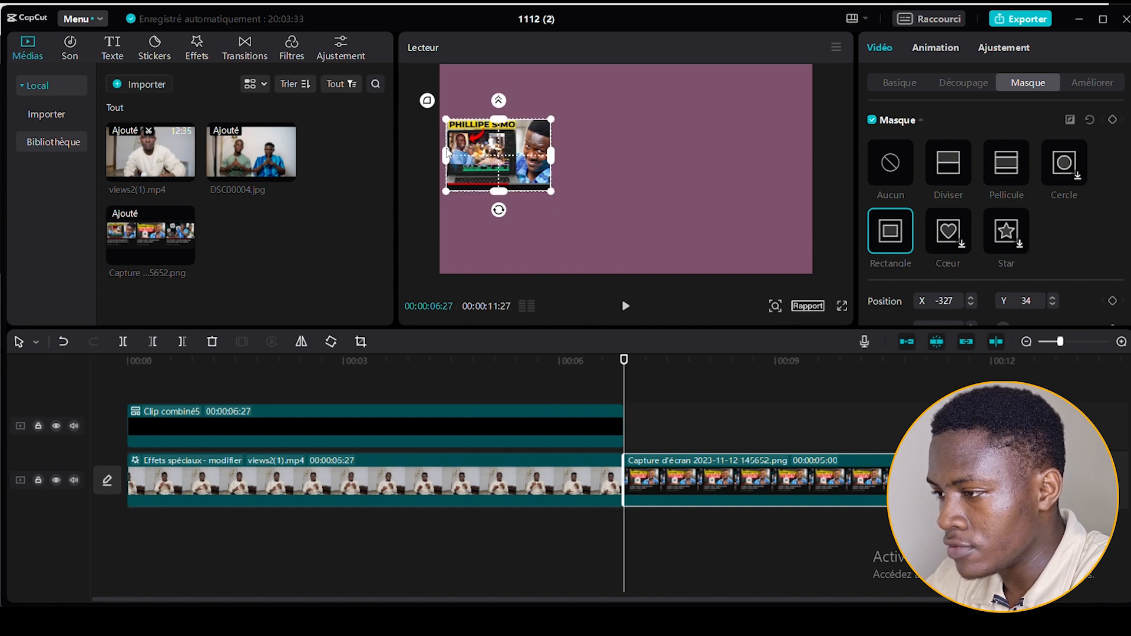
{"action": "left_click_drag", "start_coordinate": [558, 156], "coordinate": [568, 154]}
{"action": "left_click_drag", "start_coordinate": [511, 190], "coordinate": [510, 188]}
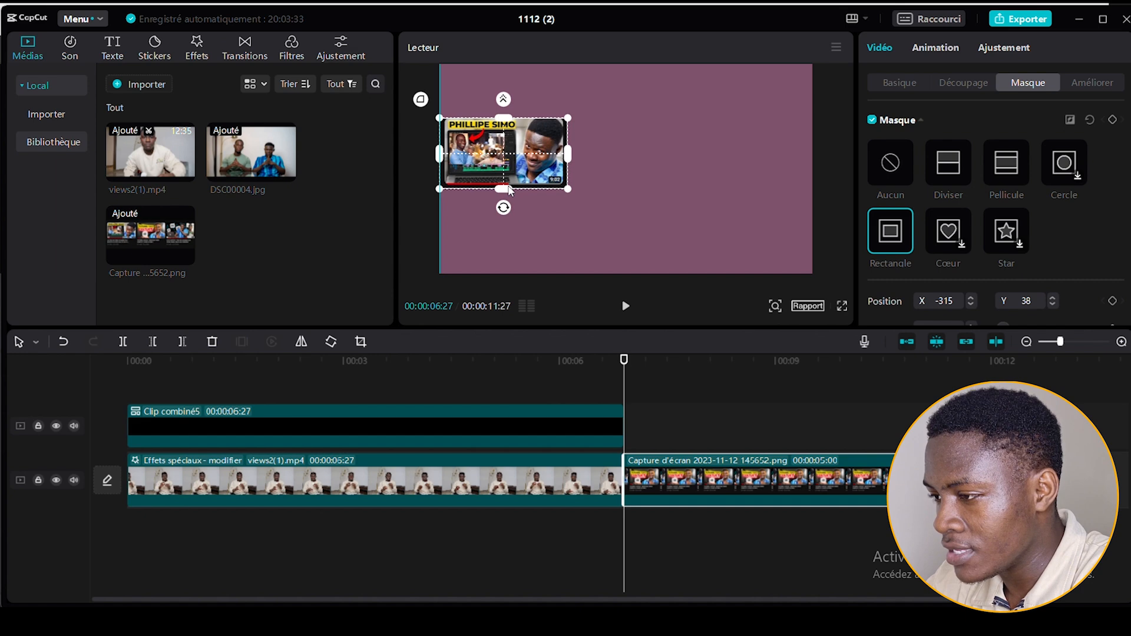
Round the rectangle mask's corners (Bords arrondis) to 5.
{"action": "scroll", "coordinate": [1062, 252], "scroll_direction": "down", "scroll_amount": 2}
{"action": "scroll", "coordinate": [1062, 252], "scroll_direction": "down", "scroll_amount": 1}
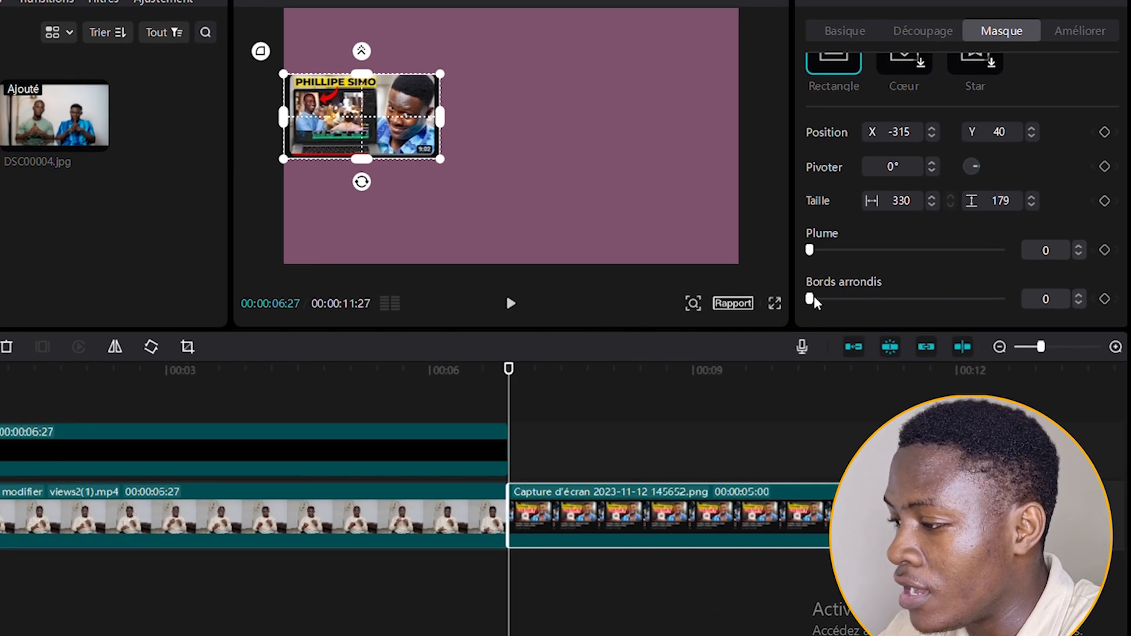
{"action": "left_click_drag", "start_coordinate": [811, 301], "coordinate": [819, 301]}
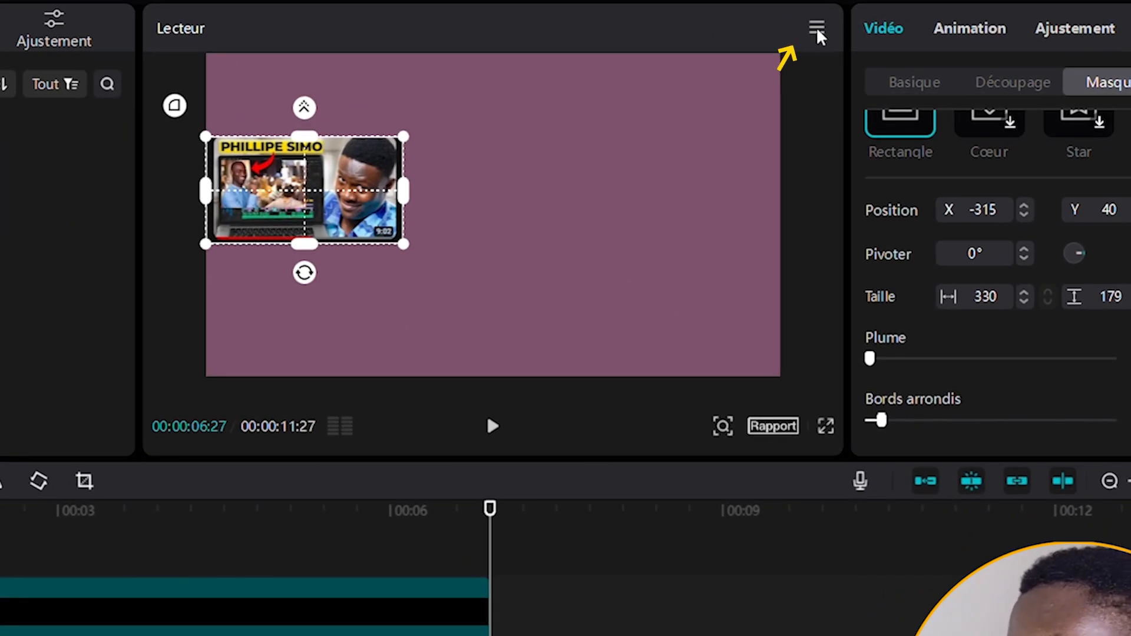
Export the masked first thumbnail as a 1080P PNG still frame named M1, imported into the project.
{"action": "left_click", "coordinate": [817, 28]}
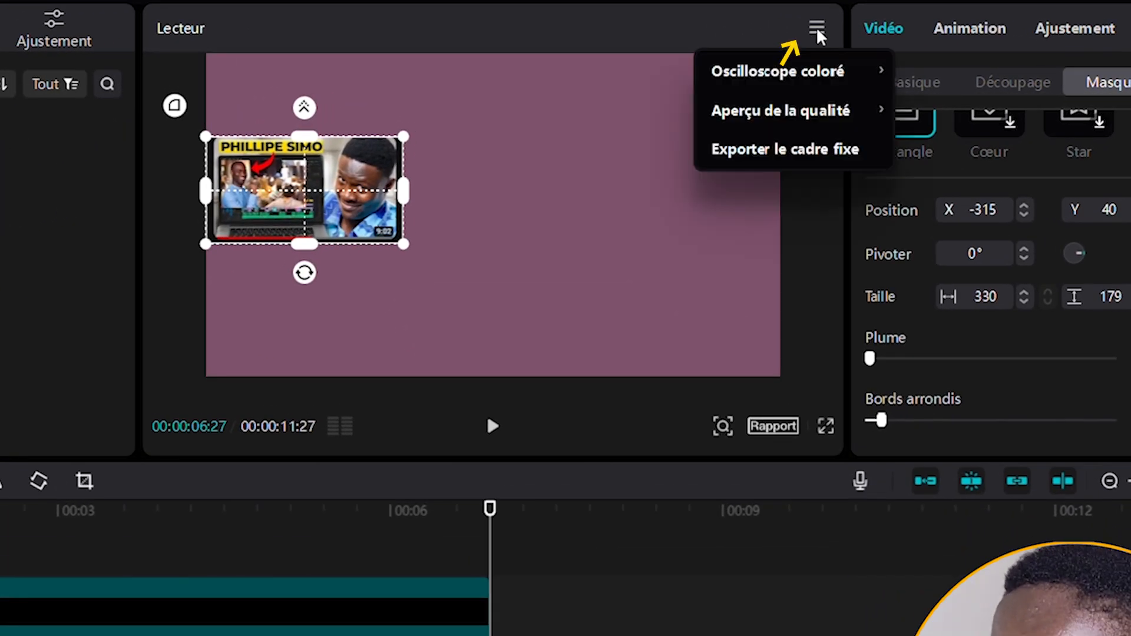
{"action": "left_click", "coordinate": [758, 150]}
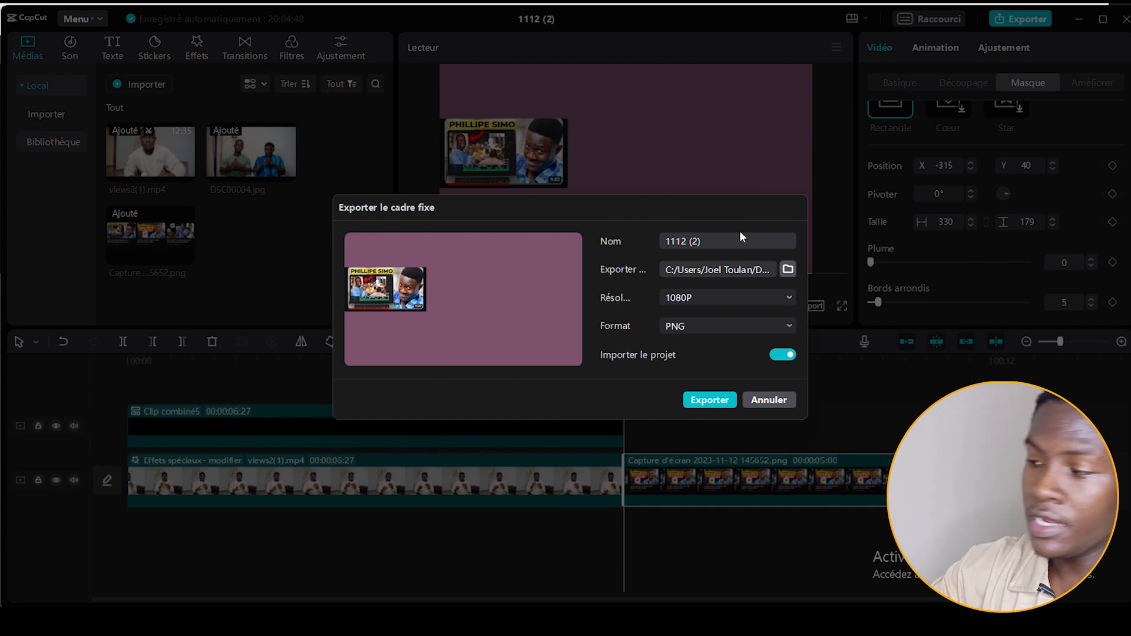
{"action": "triple_click", "coordinate": [722, 238]}
{"action": "type", "text": "M1"}
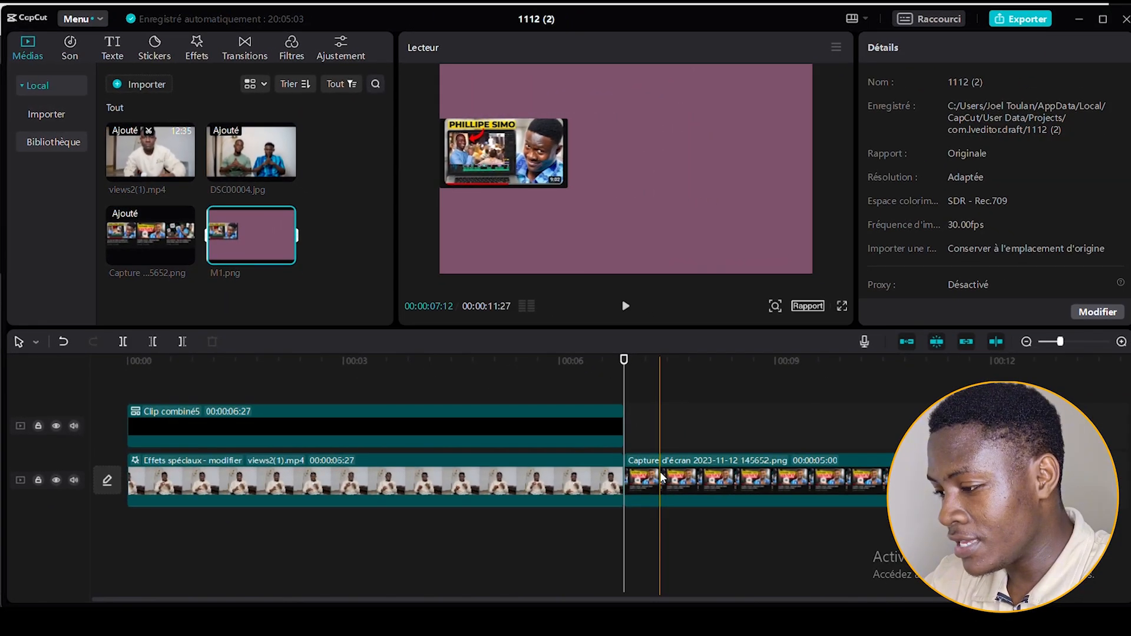
Move the screenshot's mask onto the middle thumbnail, at about X 0, Y 41, and export the still frame as M2.
{"action": "left_click", "coordinate": [881, 596]}
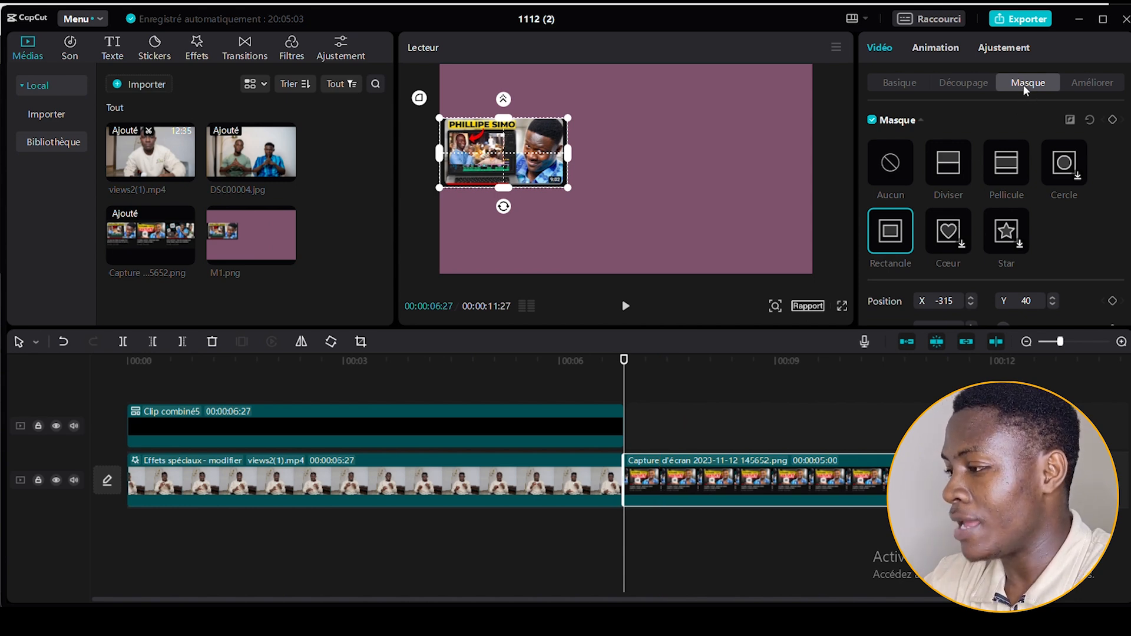
{"action": "left_click_drag", "start_coordinate": [505, 165], "coordinate": [631, 165]}
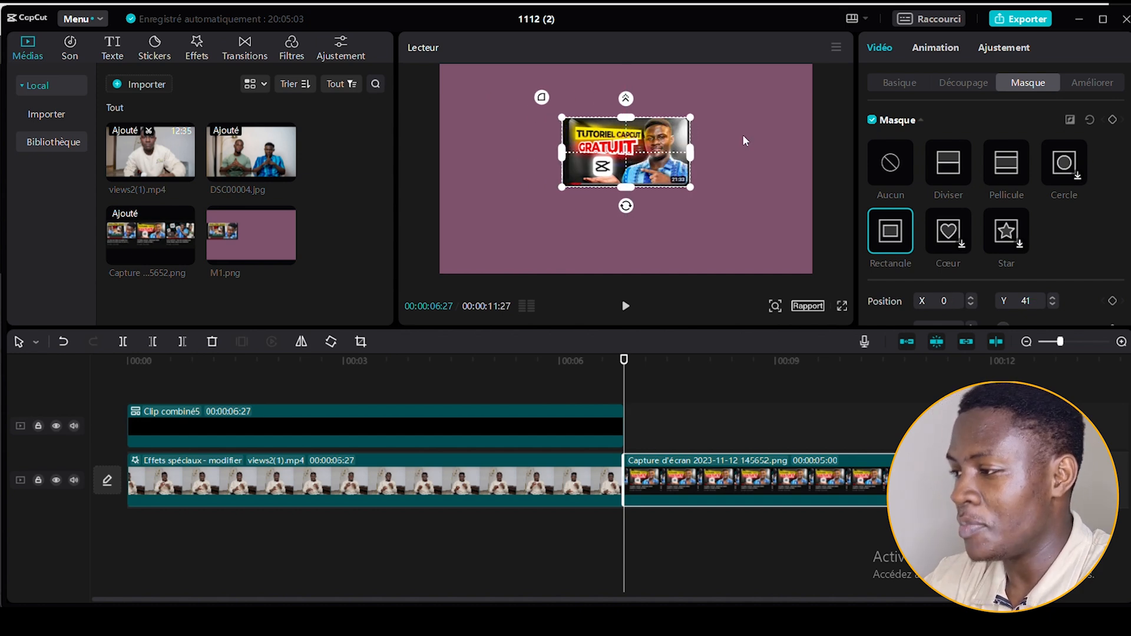
{"action": "left_click", "coordinate": [836, 47]}
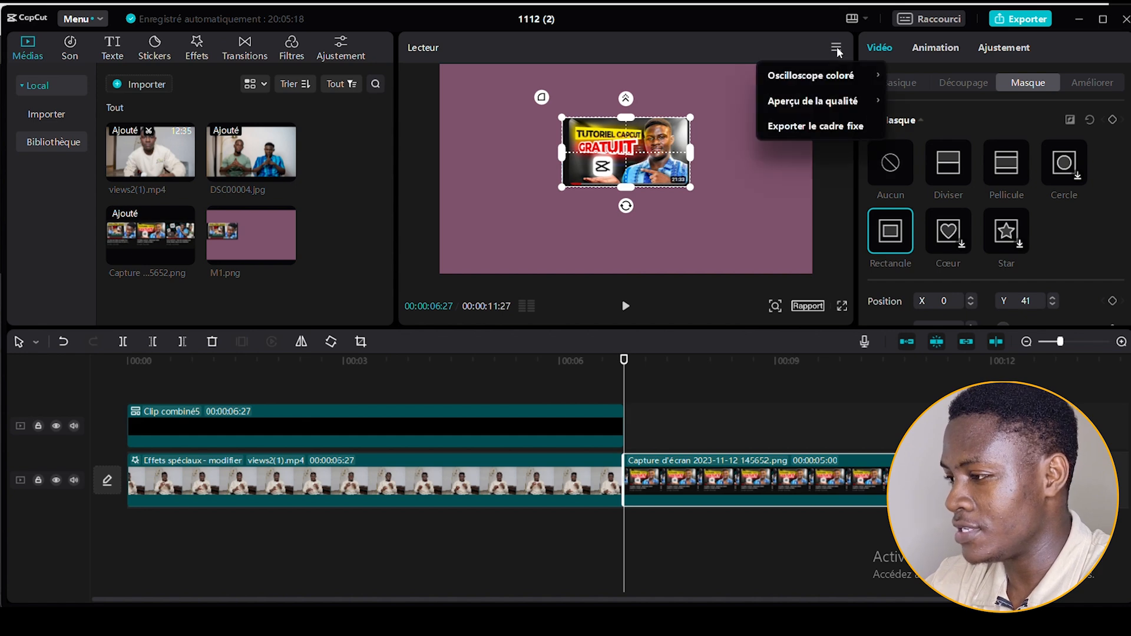
{"action": "left_click", "coordinate": [812, 128]}
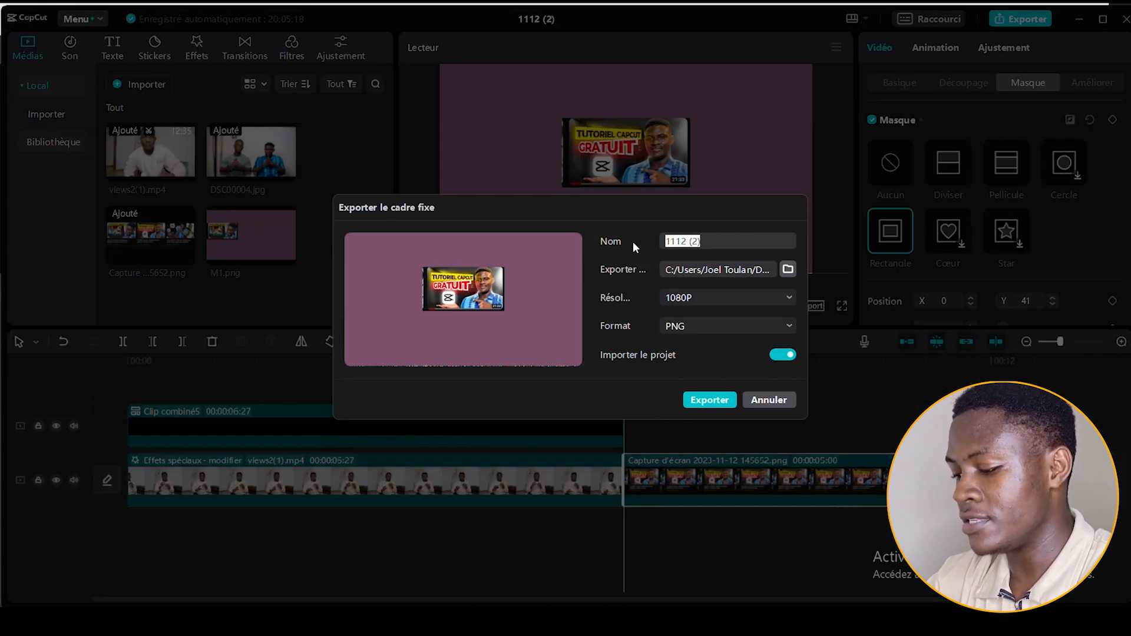
{"action": "type", "text": "M2"}
{"action": "left_click", "coordinate": [697, 400]}
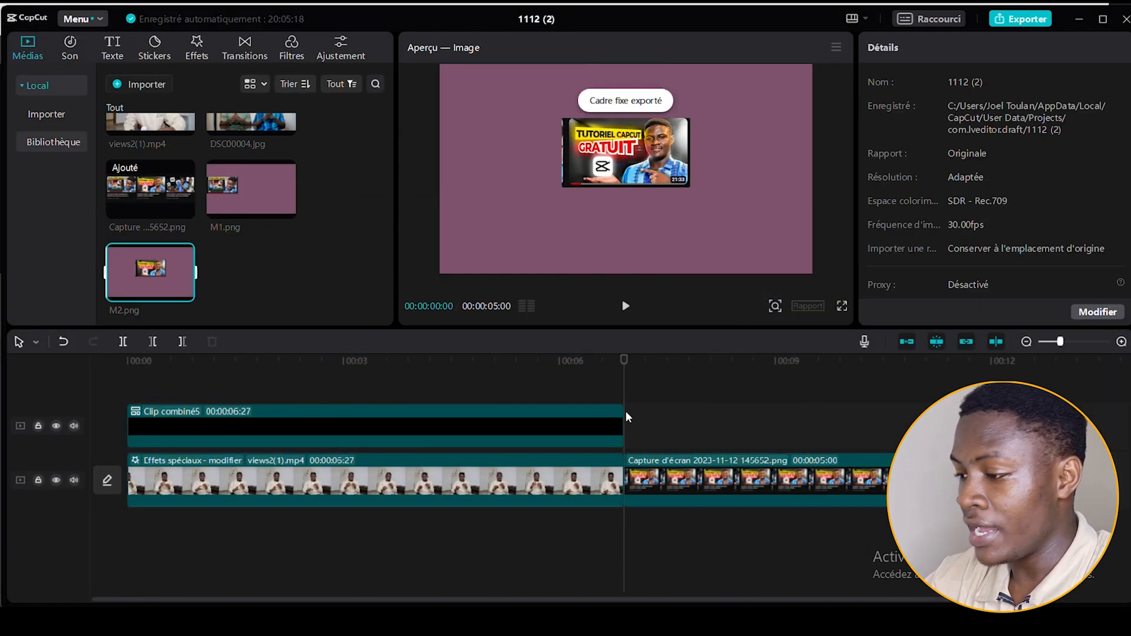
Move the screenshot's mask onto the third thumbnail, at about X 315, Y 46, and export the still frame as M3.
{"action": "left_click", "coordinate": [661, 489]}
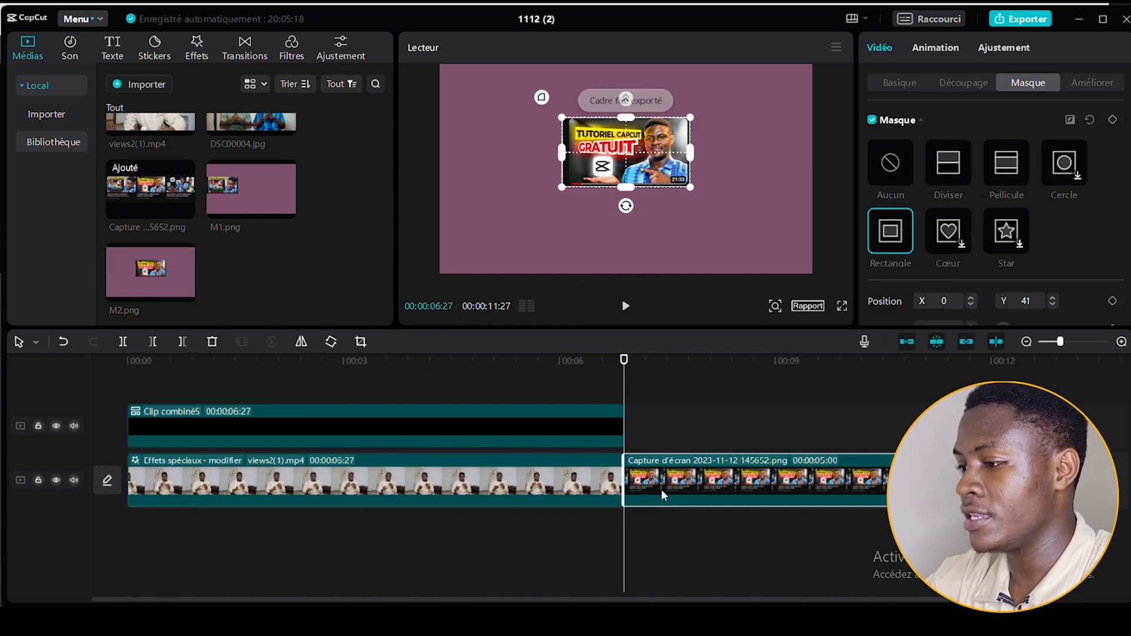
{"action": "left_click_drag", "start_coordinate": [611, 164], "coordinate": [690, 157]}
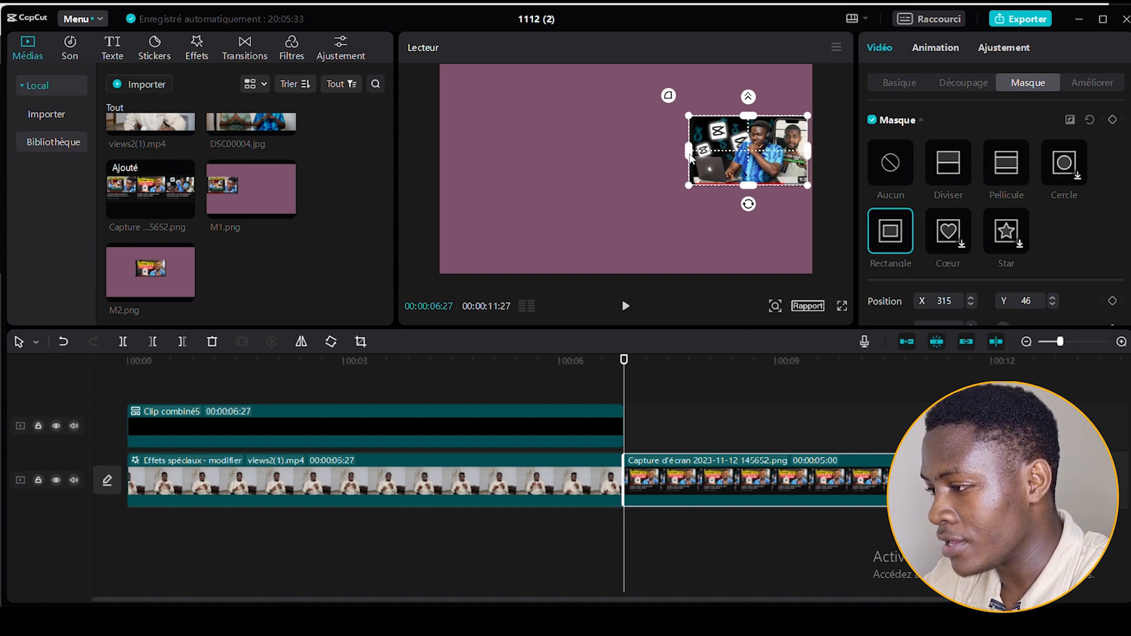
{"action": "left_click", "coordinate": [836, 47]}
{"action": "left_click", "coordinate": [827, 125]}
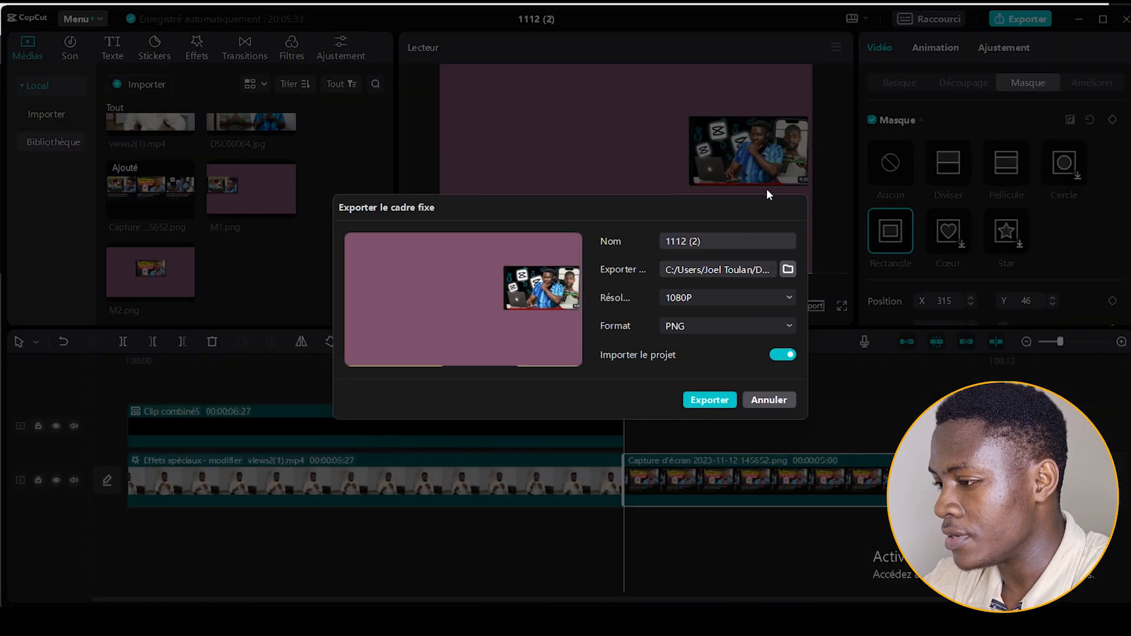
{"action": "type", "text": "M3"}
{"action": "key", "text": "Return"}
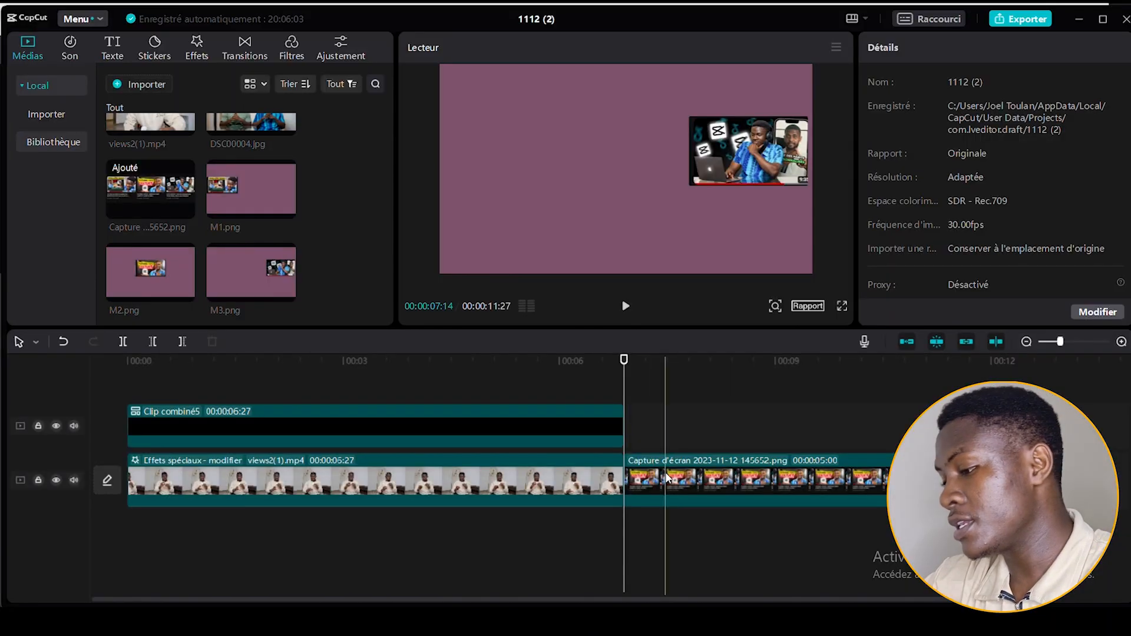
Reset the screenshot's mask and fit a new Rectangle mask around the first video's title text, at about X -331, Y -84.
{"action": "left_click", "coordinate": [669, 477]}
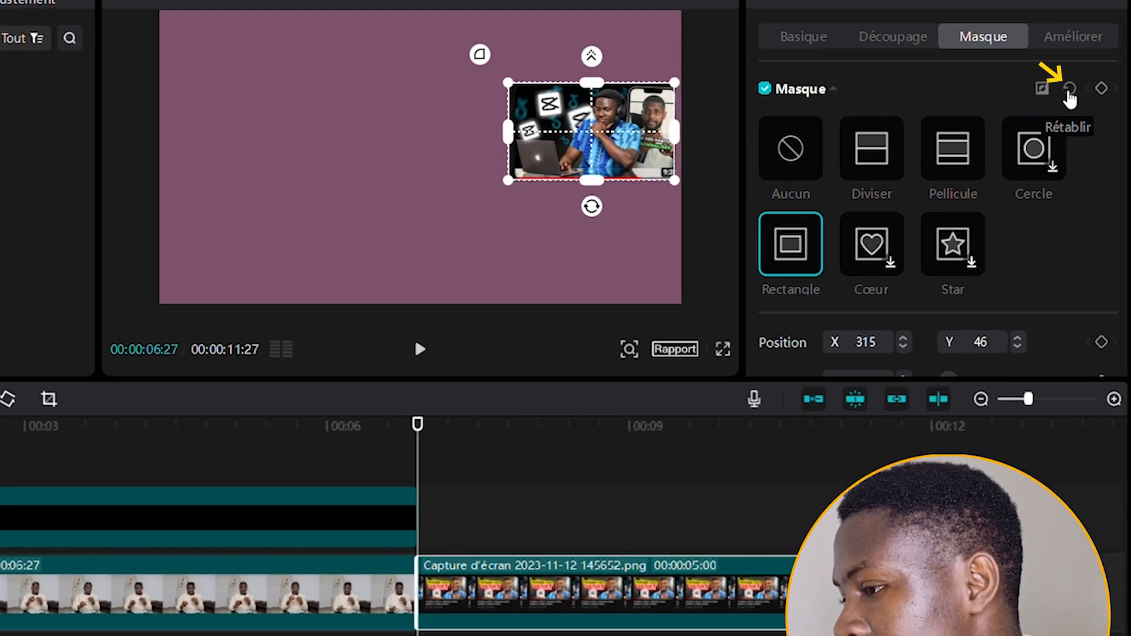
{"action": "left_click", "coordinate": [1069, 92]}
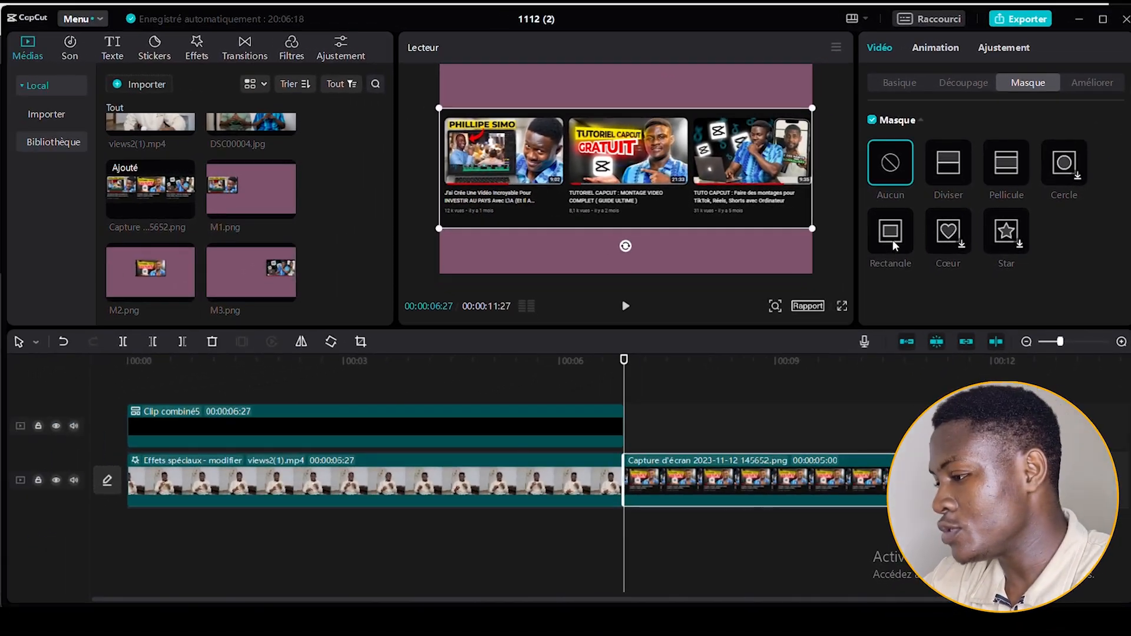
{"action": "left_click", "coordinate": [892, 239]}
{"action": "left_click_drag", "start_coordinate": [634, 173], "coordinate": [539, 200]}
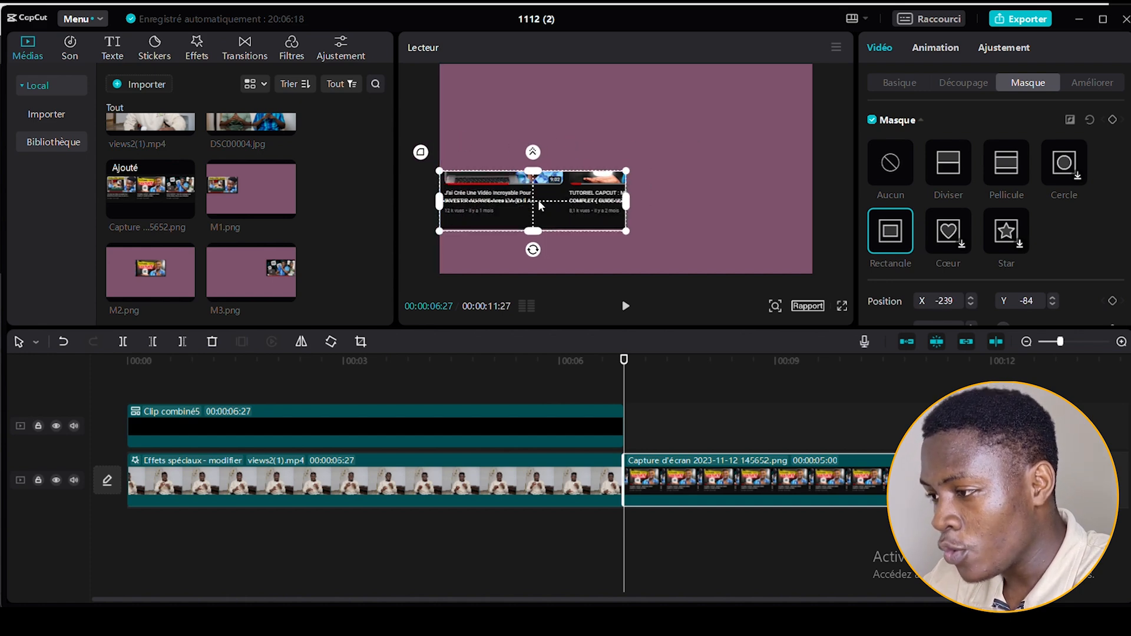
{"action": "left_click_drag", "start_coordinate": [627, 206], "coordinate": [520, 205]}
{"action": "left_click_drag", "start_coordinate": [520, 206], "coordinate": [506, 206]}
{"action": "mouse_move", "coordinate": [488, 172]}
{"action": "left_mouse_down"}
{"action": "mouse_move", "coordinate": [487, 184]}
{"action": "mouse_move", "coordinate": [545, 206]}
{"action": "mouse_move", "coordinate": [517, 206]}
{"action": "mouse_move", "coordinate": [499, 190]}
{"action": "left_mouse_up"}
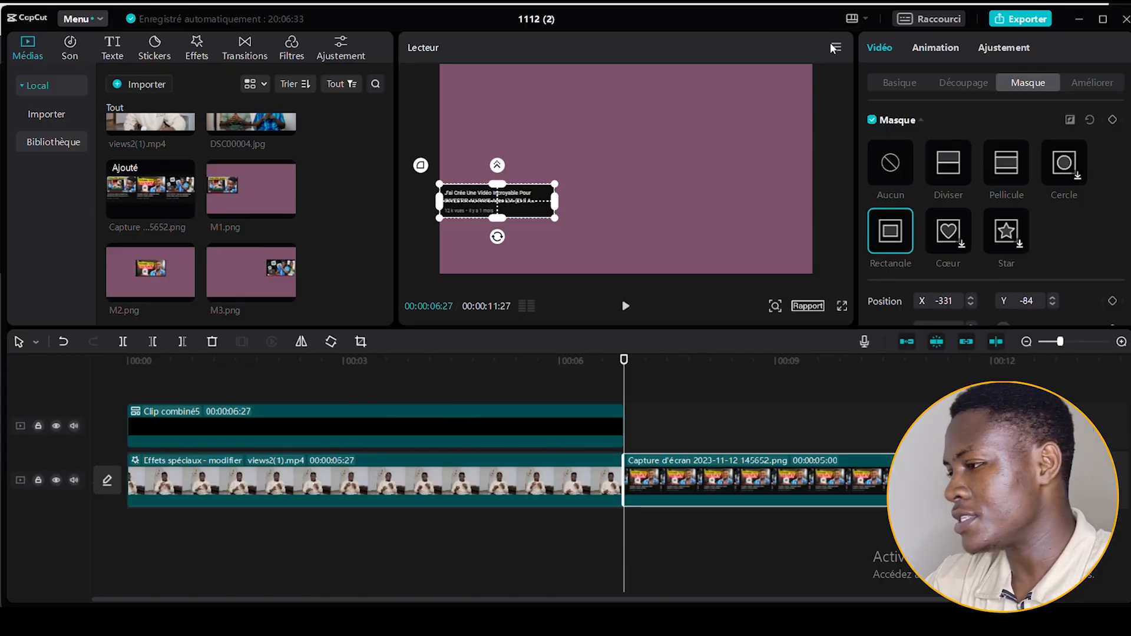
Export the masked first title as a 1080P PNG still frame named x1.
{"action": "left_click", "coordinate": [835, 47]}
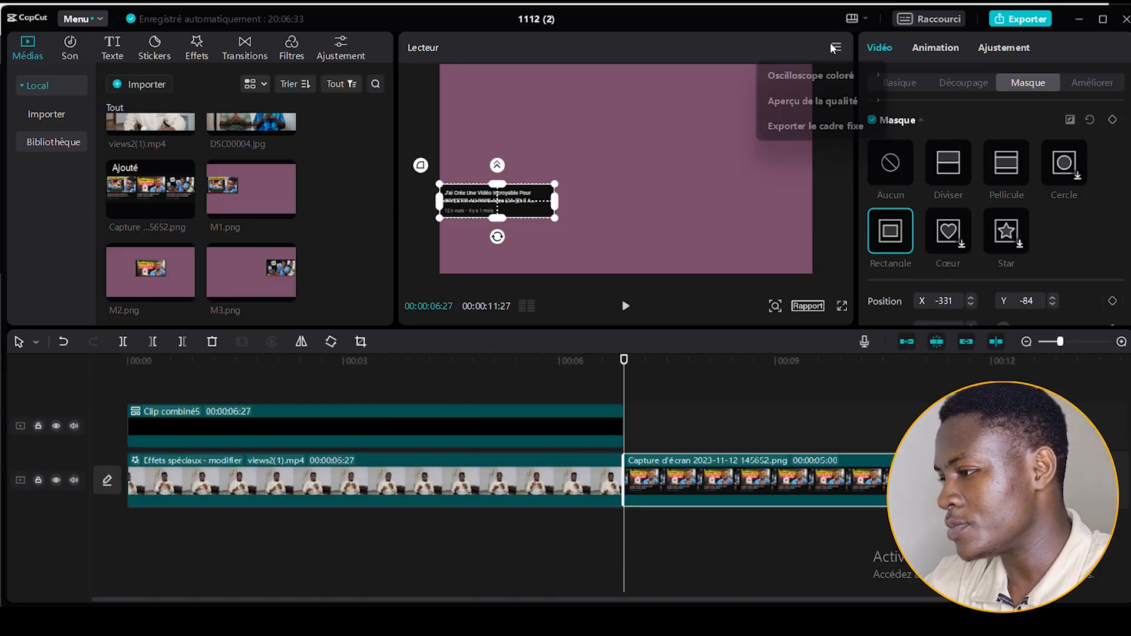
{"action": "left_click", "coordinate": [796, 124]}
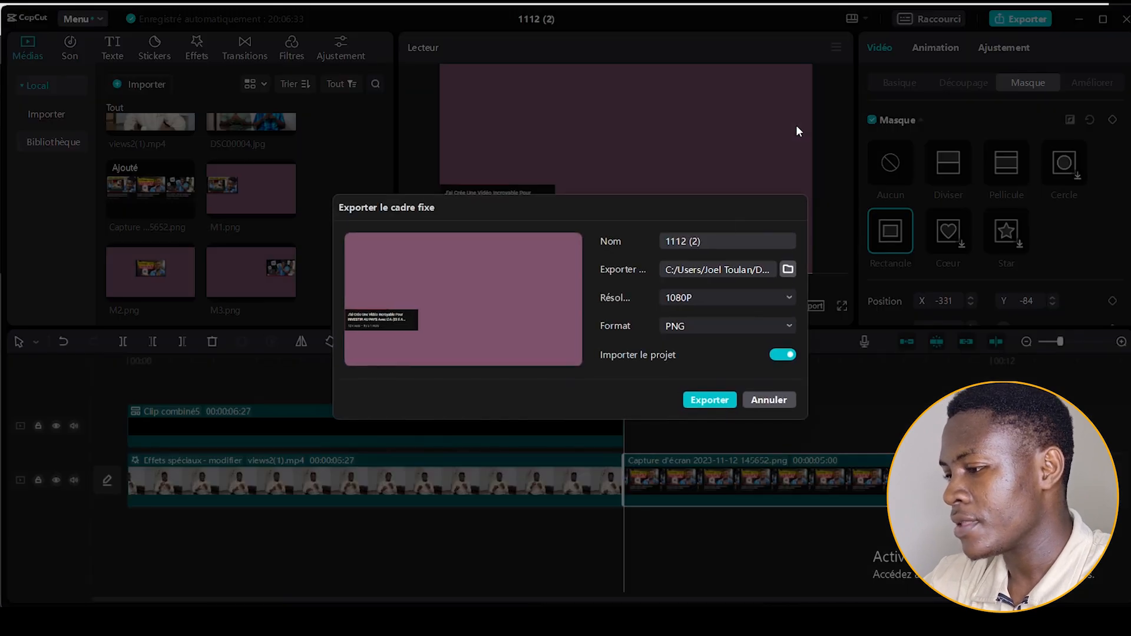
{"action": "type", "text": "x1"}
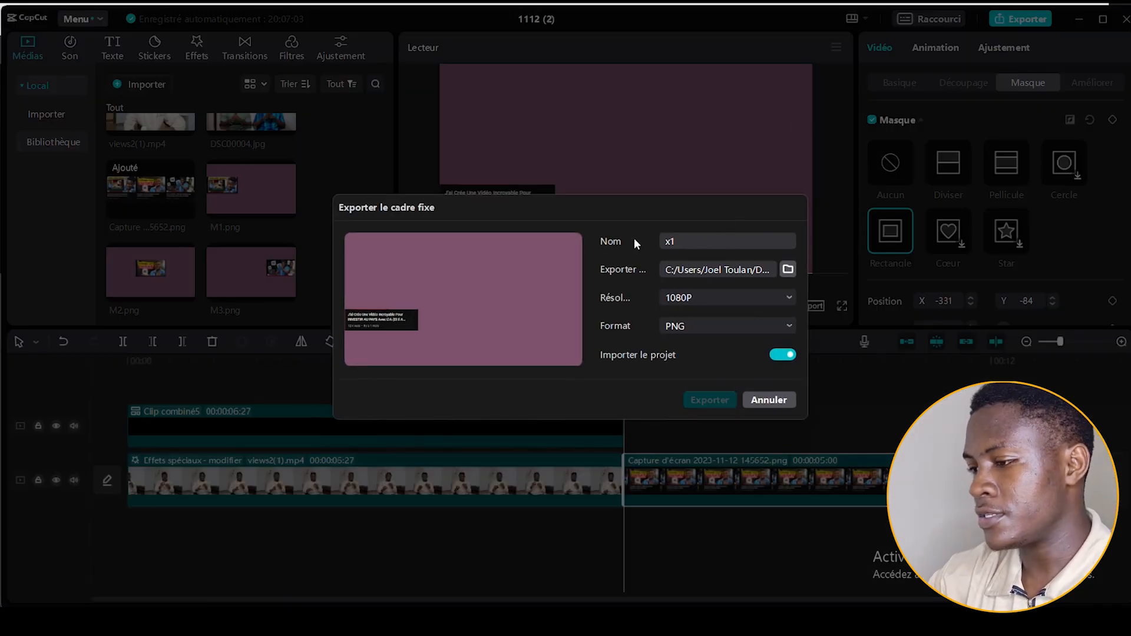
{"action": "key", "text": "Return"}
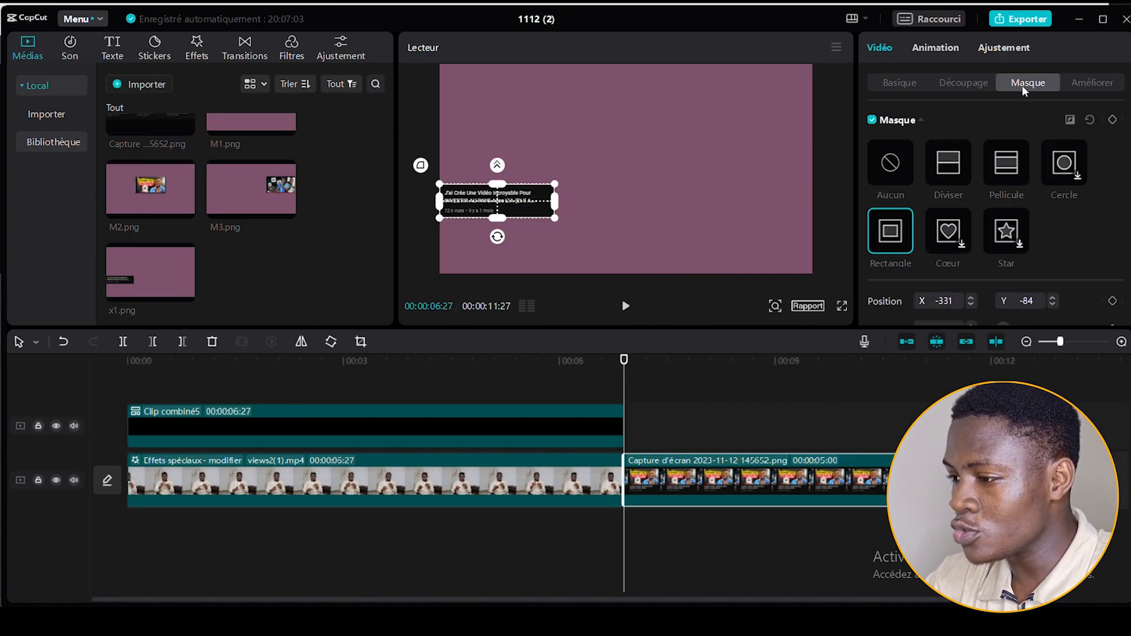
Move the mask onto the second video's title text and export the still frame as X2.
{"action": "left_click_drag", "start_coordinate": [500, 201], "coordinate": [624, 203]}
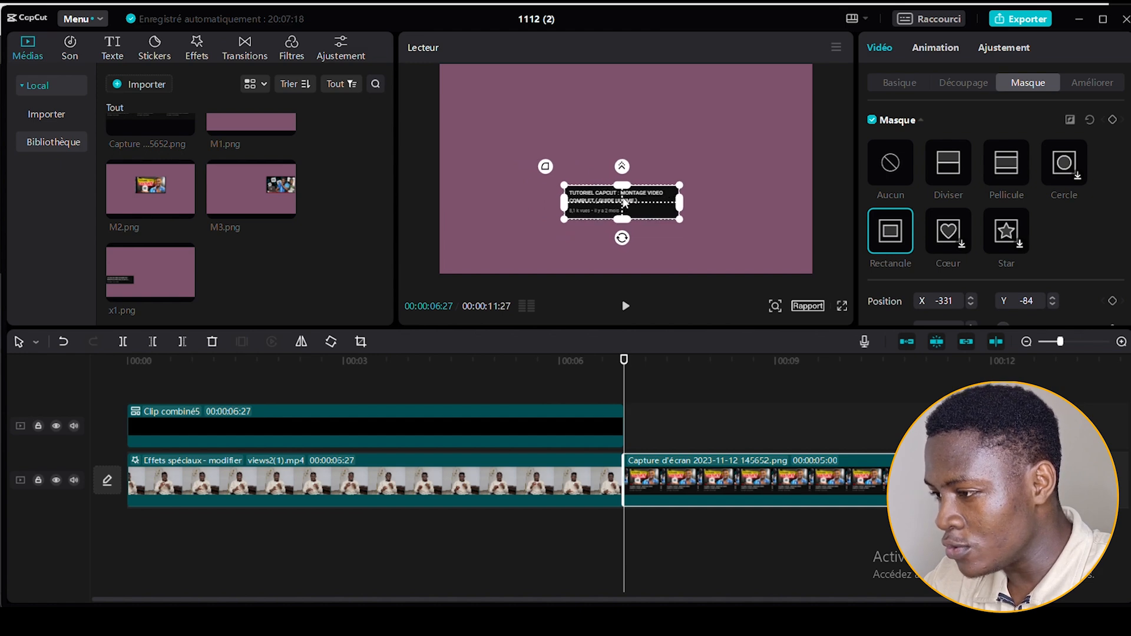
{"action": "left_click", "coordinate": [832, 48]}
{"action": "left_click", "coordinate": [822, 125]}
{"action": "type", "text": "X2"}
{"action": "left_click", "coordinate": [713, 401]}
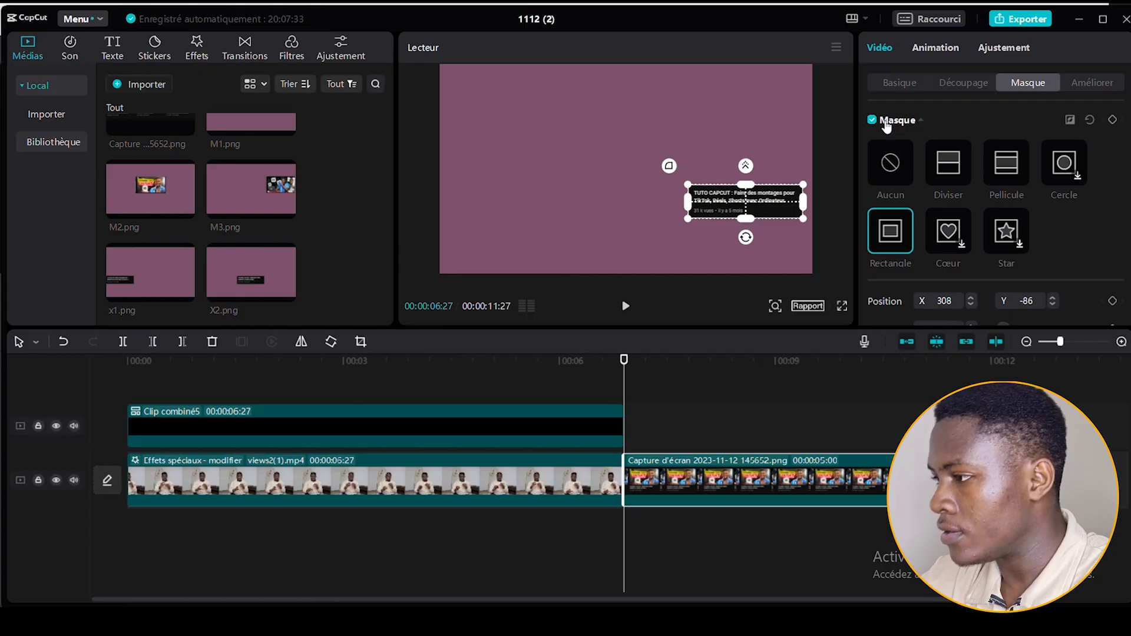
With the mask over the third video's title text, at about X 308, Y -86, export the still frame as X3.
{"action": "left_click", "coordinate": [832, 49]}
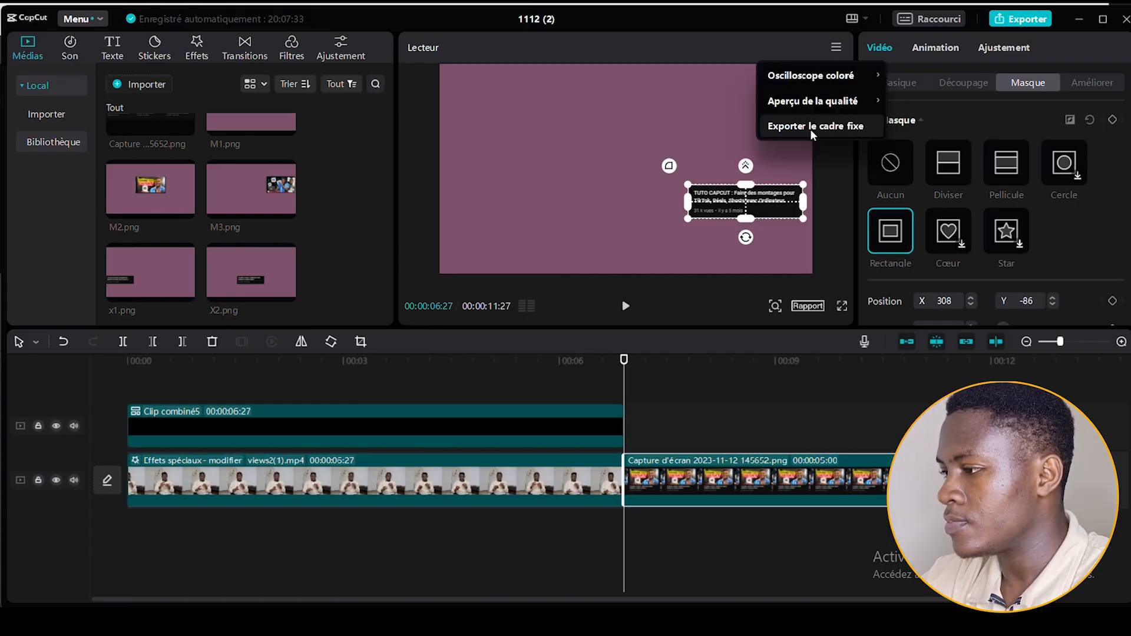
{"action": "left_click", "coordinate": [810, 129]}
{"action": "type", "text": "X3"}
{"action": "key", "text": "Return"}
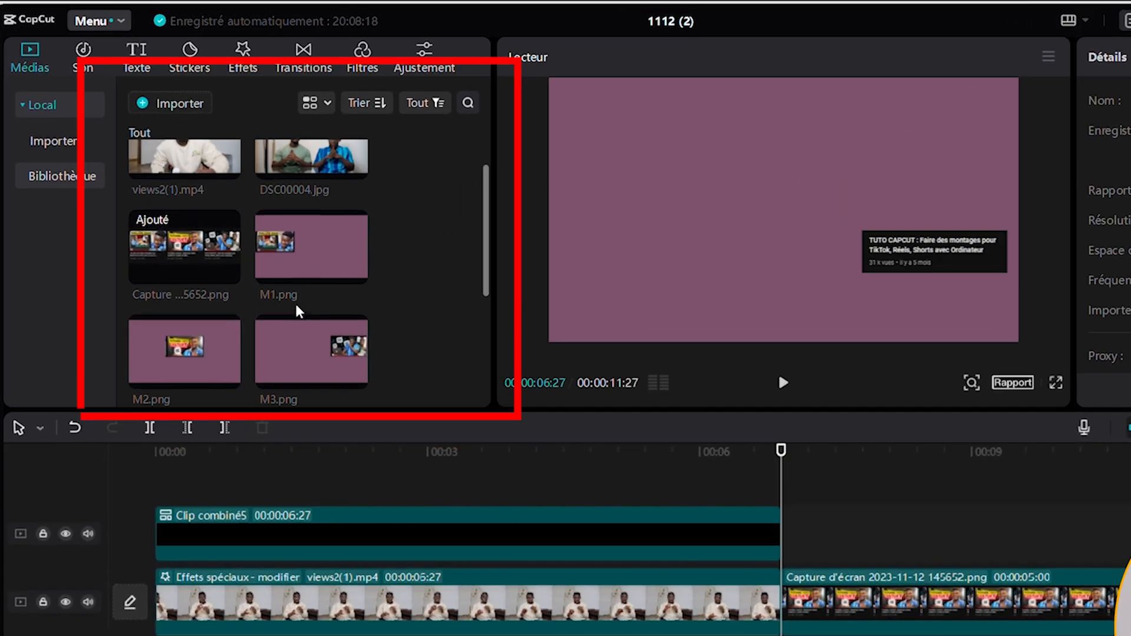
Delete the YouTube screenshot clip that follows the talking-head video and return the playhead to the start of the timeline.
{"action": "scroll", "coordinate": [300, 312], "scroll_direction": "down", "scroll_amount": 5}
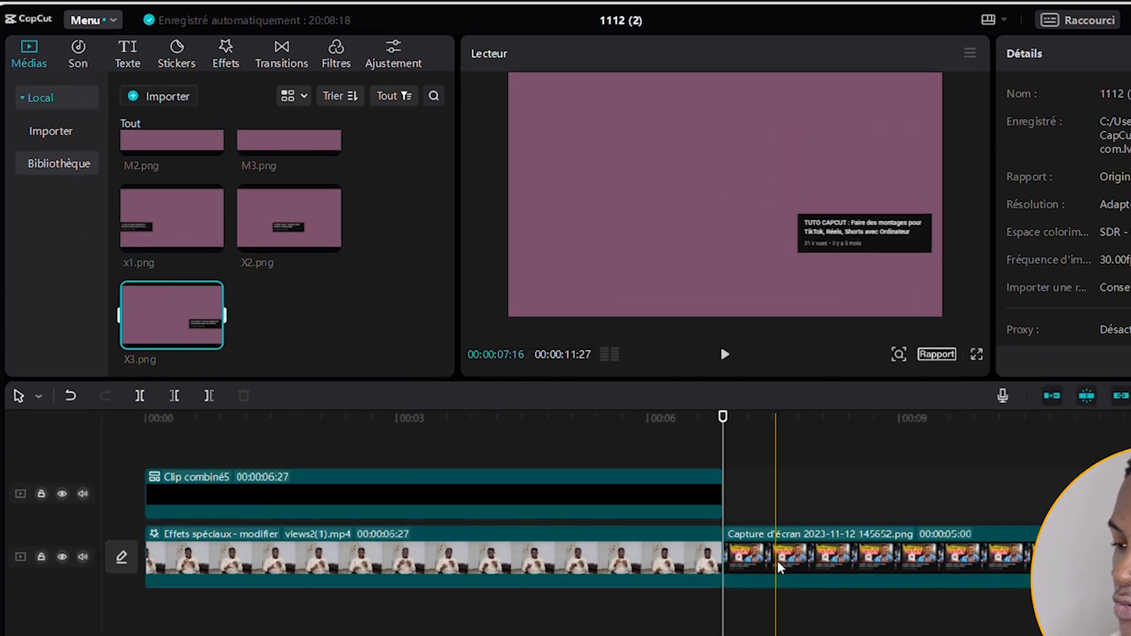
{"action": "left_click", "coordinate": [778, 567]}
{"action": "key", "text": "Delete"}
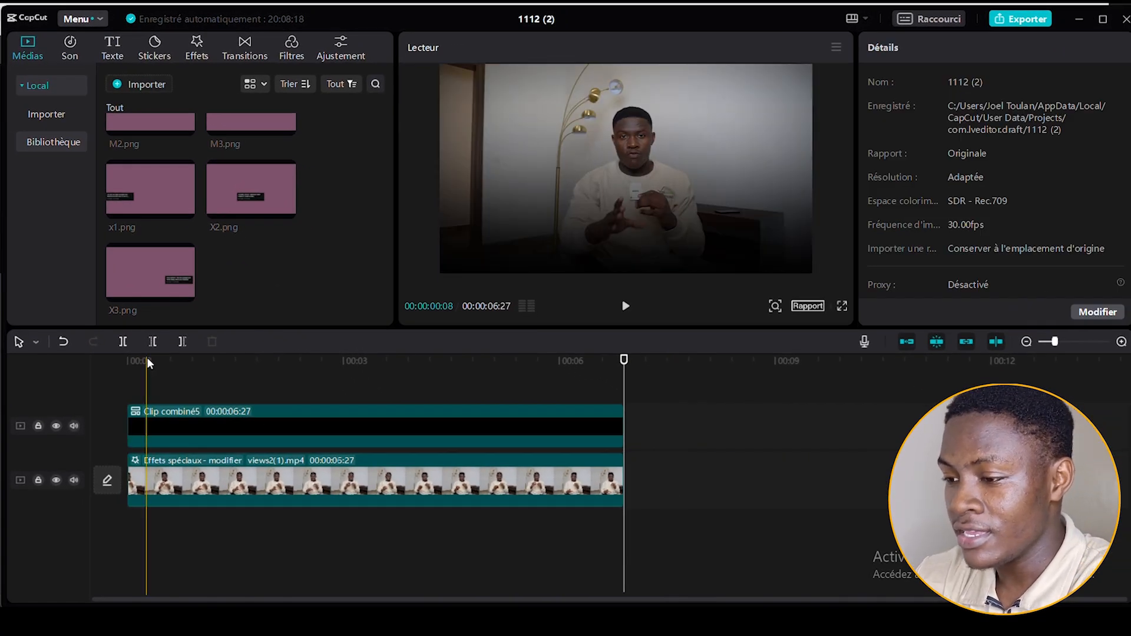
{"action": "left_click_drag", "start_coordinate": [147, 360], "coordinate": [97, 363]}
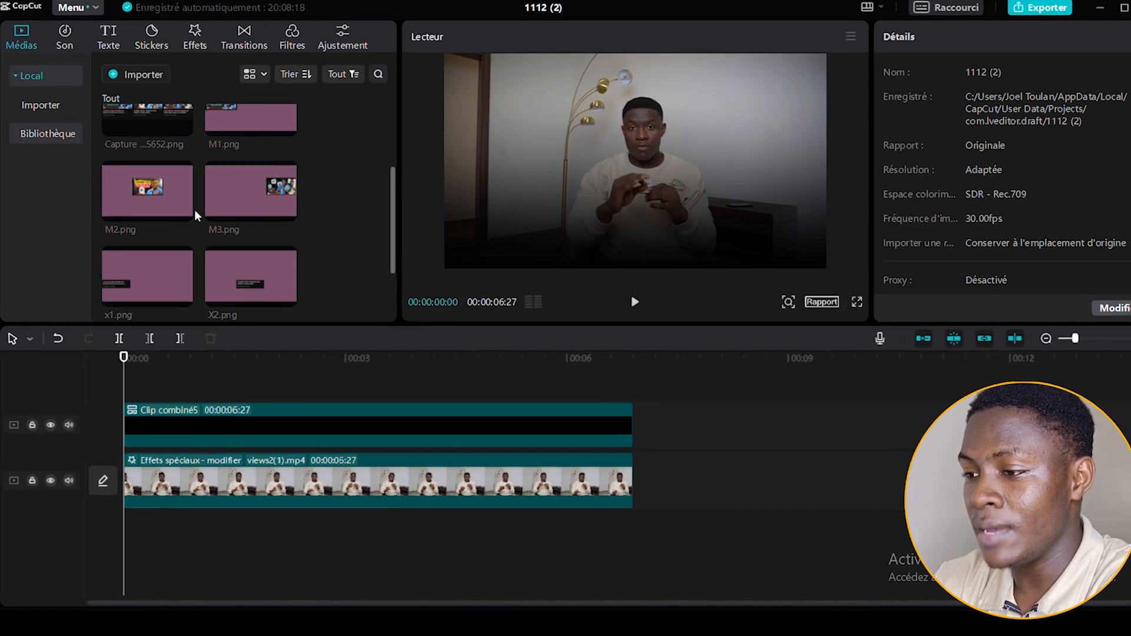
Place M1.png on a new track above the gradient clip at the timeline start and extend it to 00:00:06:27.
{"action": "scroll", "coordinate": [194, 210], "scroll_direction": "up", "scroll_amount": 2}
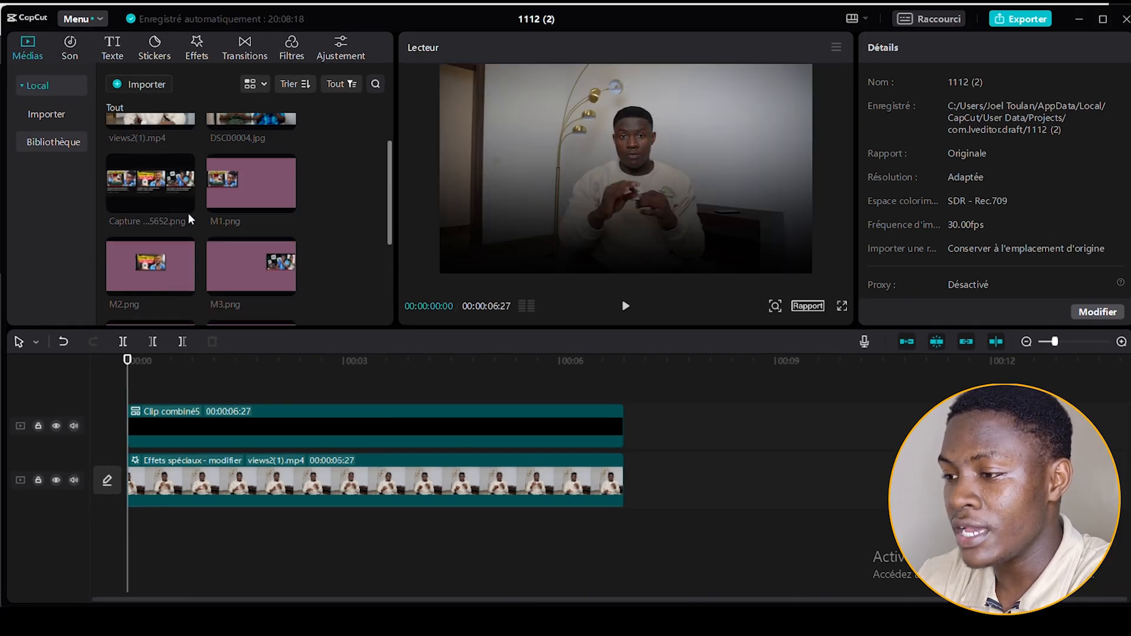
{"action": "left_click_drag", "start_coordinate": [237, 198], "coordinate": [126, 380]}
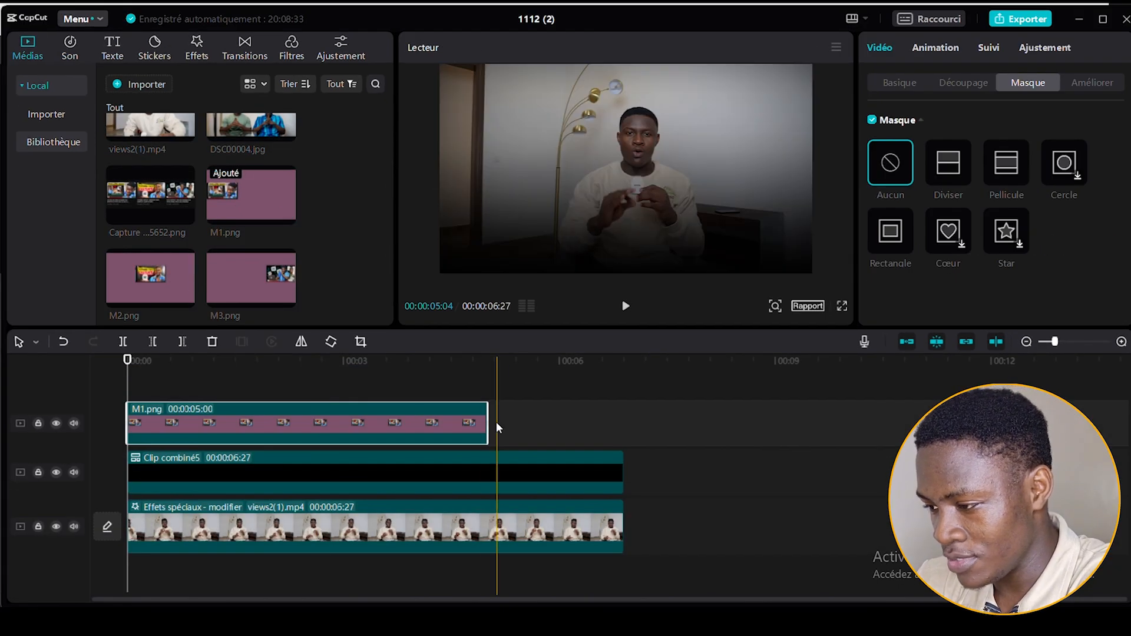
{"action": "left_click_drag", "start_coordinate": [487, 422], "coordinate": [620, 422]}
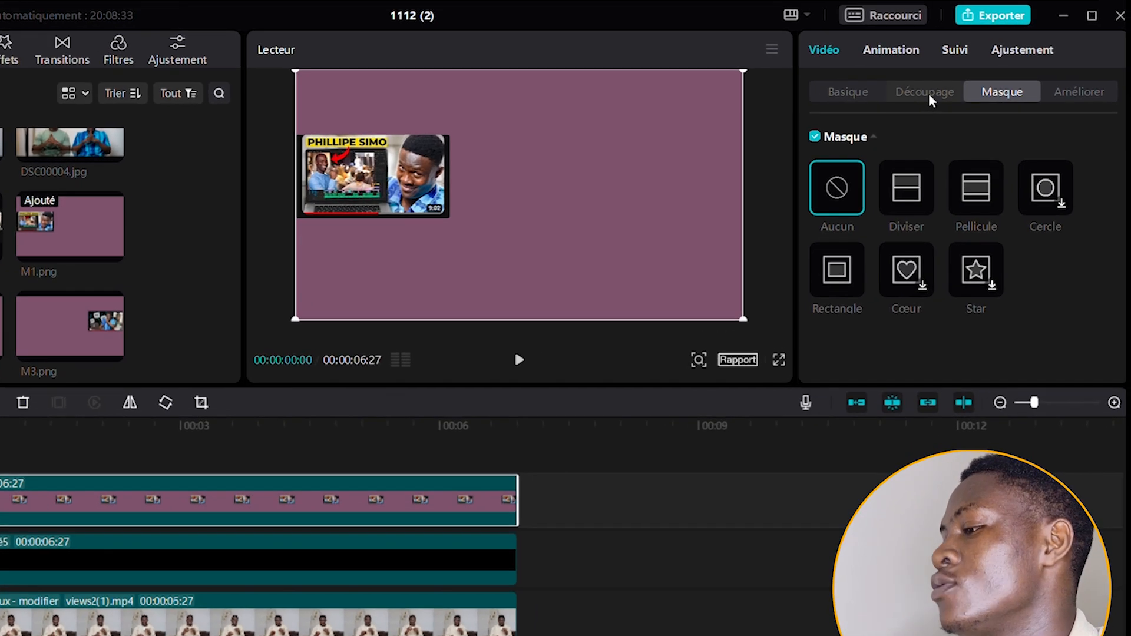
Enable the chroma key on M1.png, sample its purple background, and raise the strength slightly to remove it.
{"action": "left_click", "coordinate": [942, 91]}
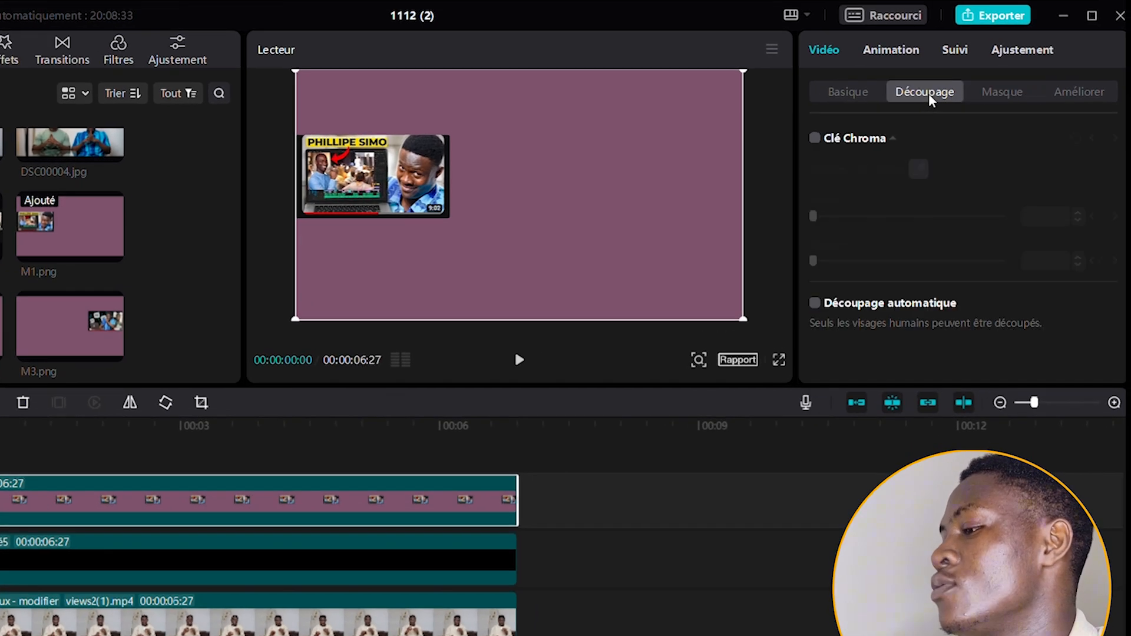
{"action": "left_click", "coordinate": [815, 141]}
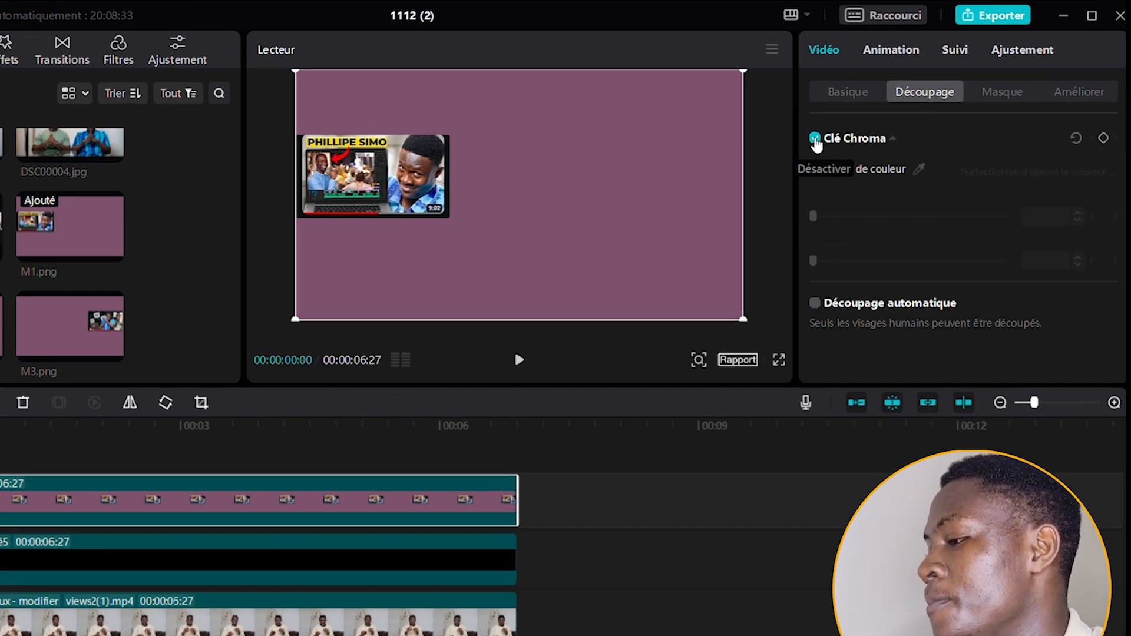
{"action": "left_click", "coordinate": [919, 171]}
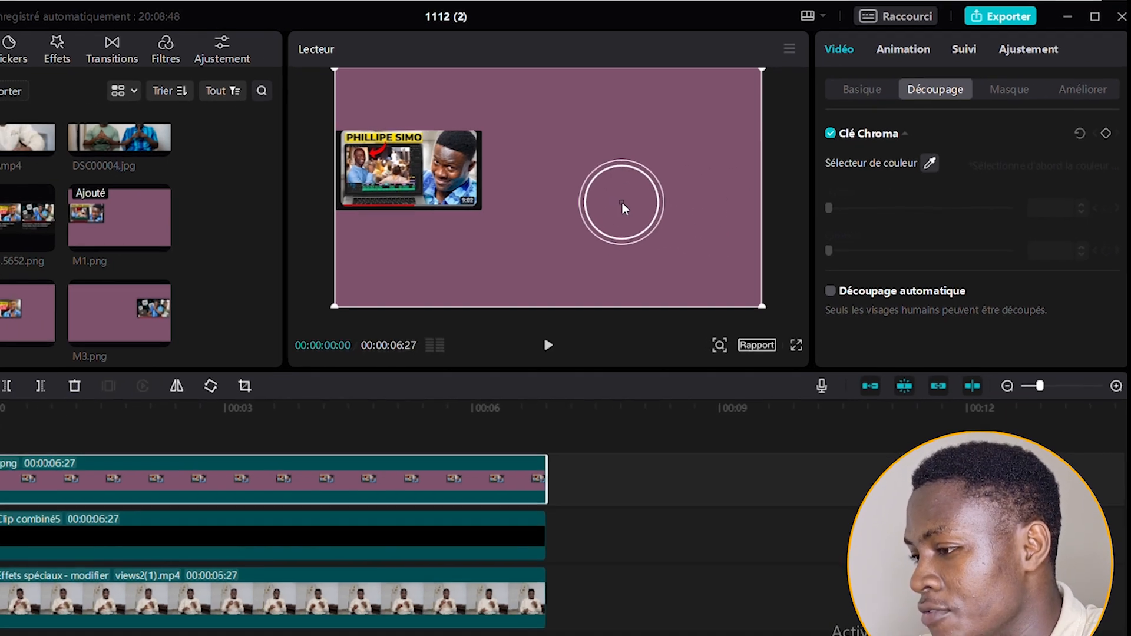
{"action": "left_click", "coordinate": [597, 210]}
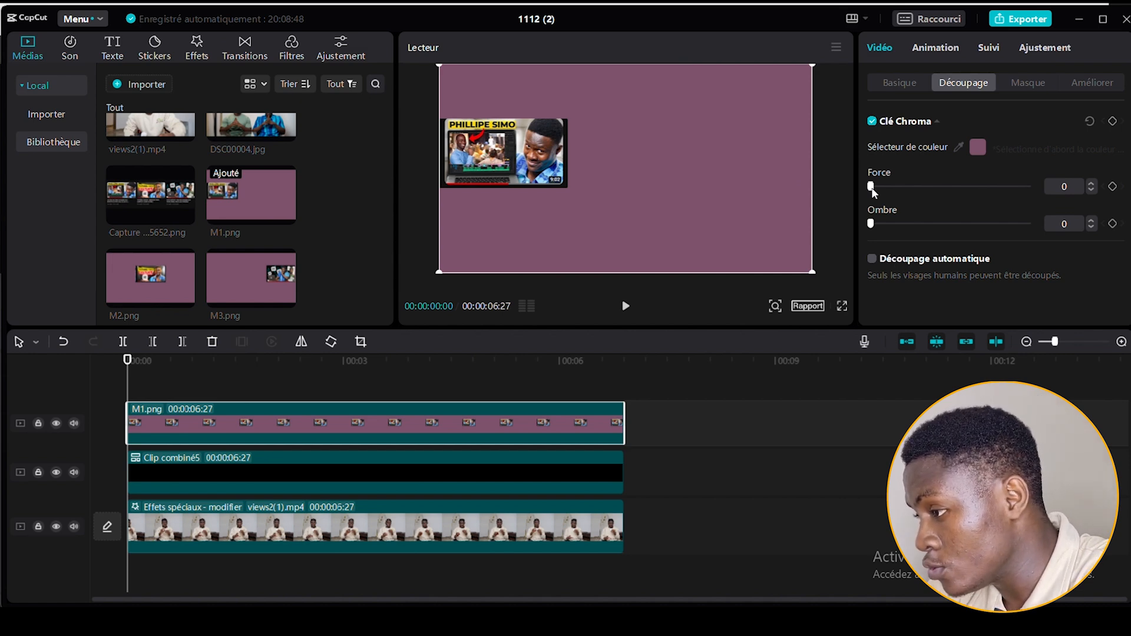
{"action": "left_click_drag", "start_coordinate": [872, 187], "coordinate": [874, 188]}
Add x1.png on a track above M1.png and chroma-key its purple background with a slightly raised strength.
{"action": "scroll", "coordinate": [210, 235], "scroll_direction": "down", "scroll_amount": 3}
{"action": "left_click_drag", "start_coordinate": [129, 257], "coordinate": [128, 377]}
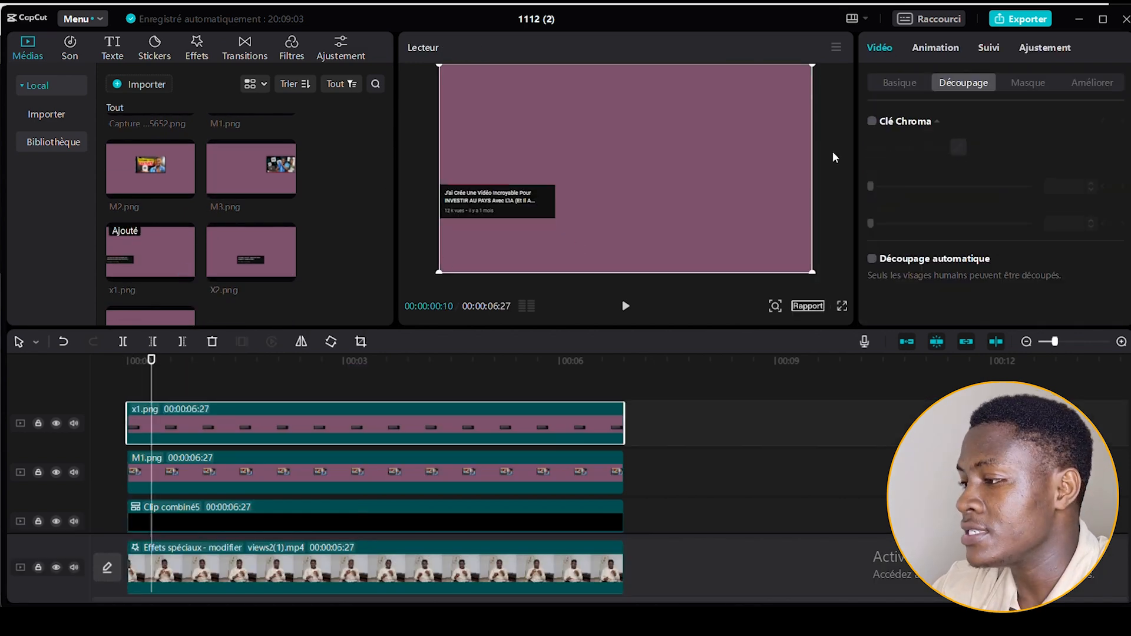
{"action": "left_click", "coordinate": [872, 122]}
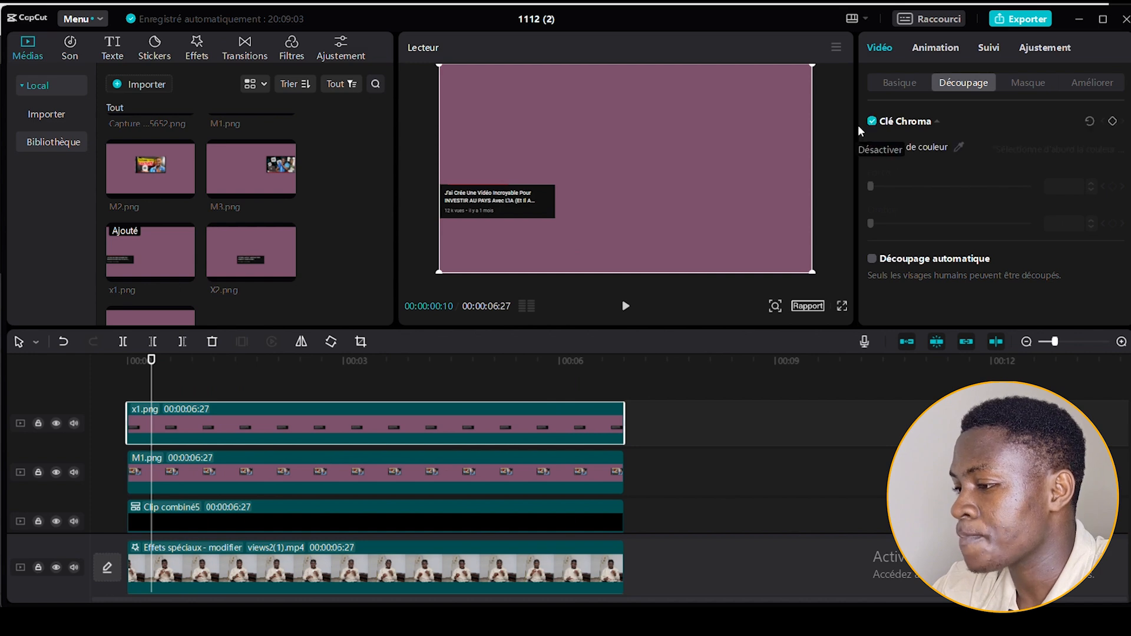
{"action": "left_click", "coordinate": [958, 147]}
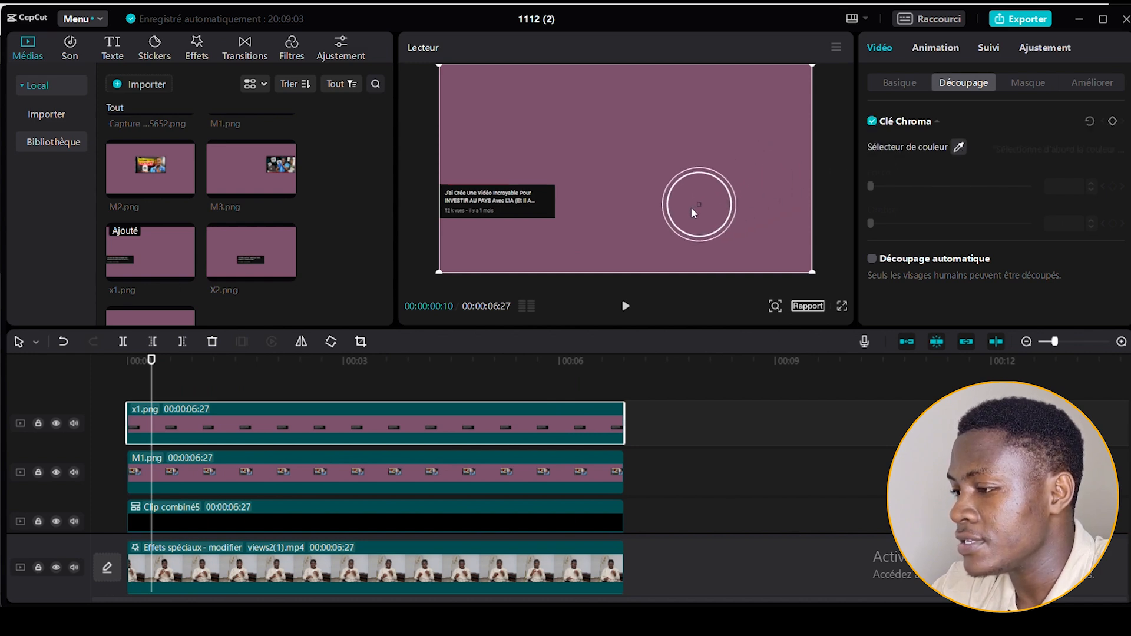
{"action": "left_click", "coordinate": [669, 214]}
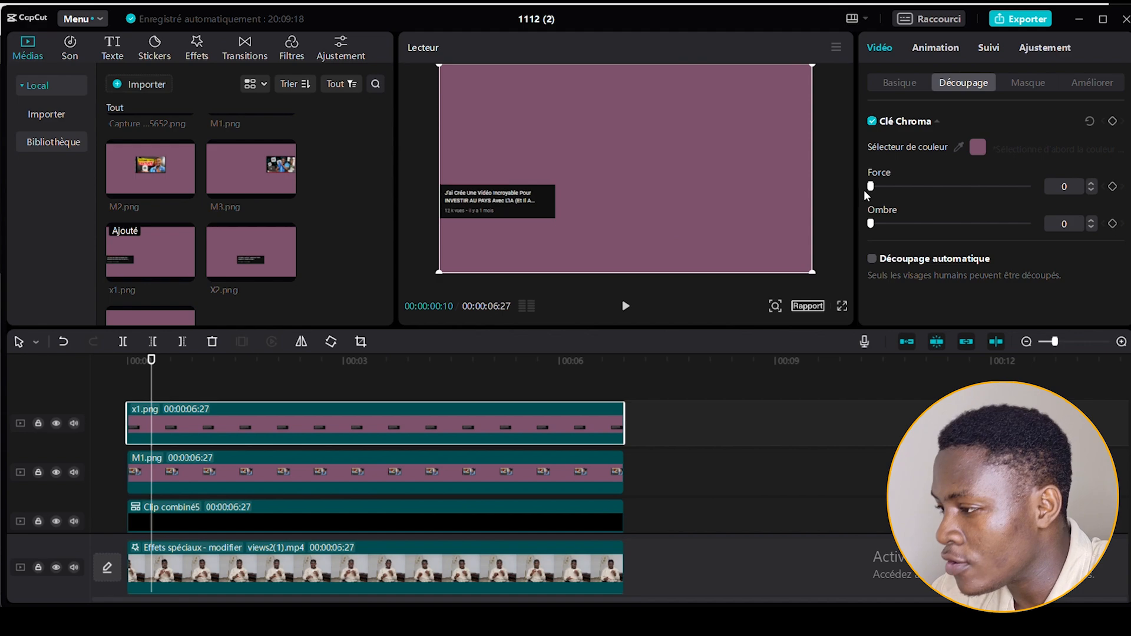
{"action": "left_click_drag", "start_coordinate": [871, 187], "coordinate": [873, 188]}
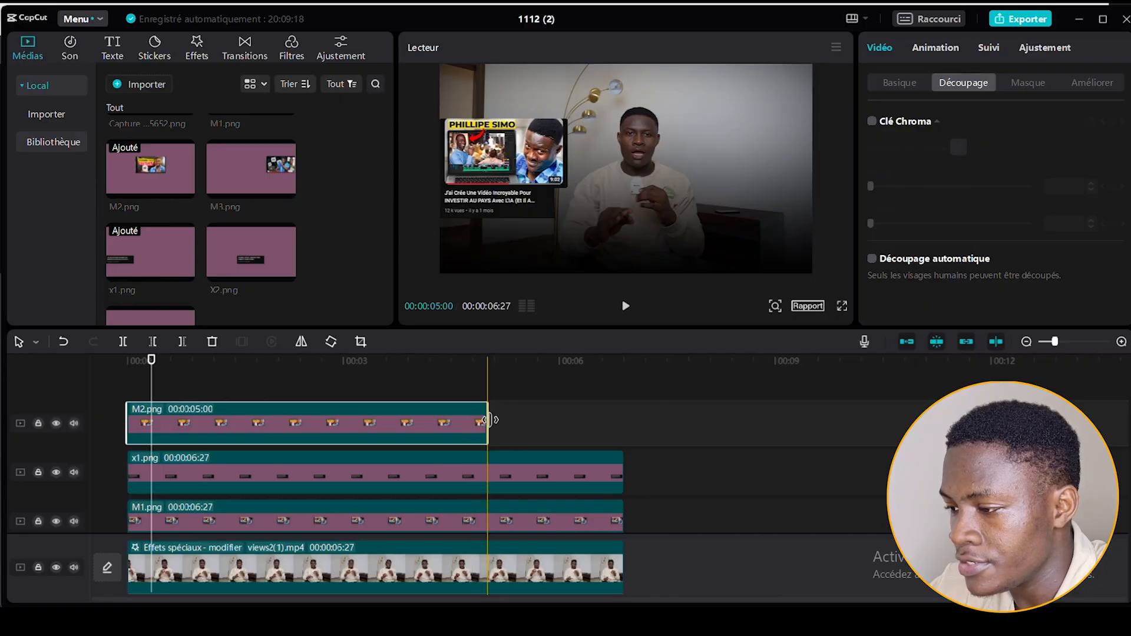
Extend M2.png to 00:00:06:27 above x1.png and chroma-key its purple background with strength 1.
{"action": "left_click_drag", "start_coordinate": [488, 420], "coordinate": [624, 424]}
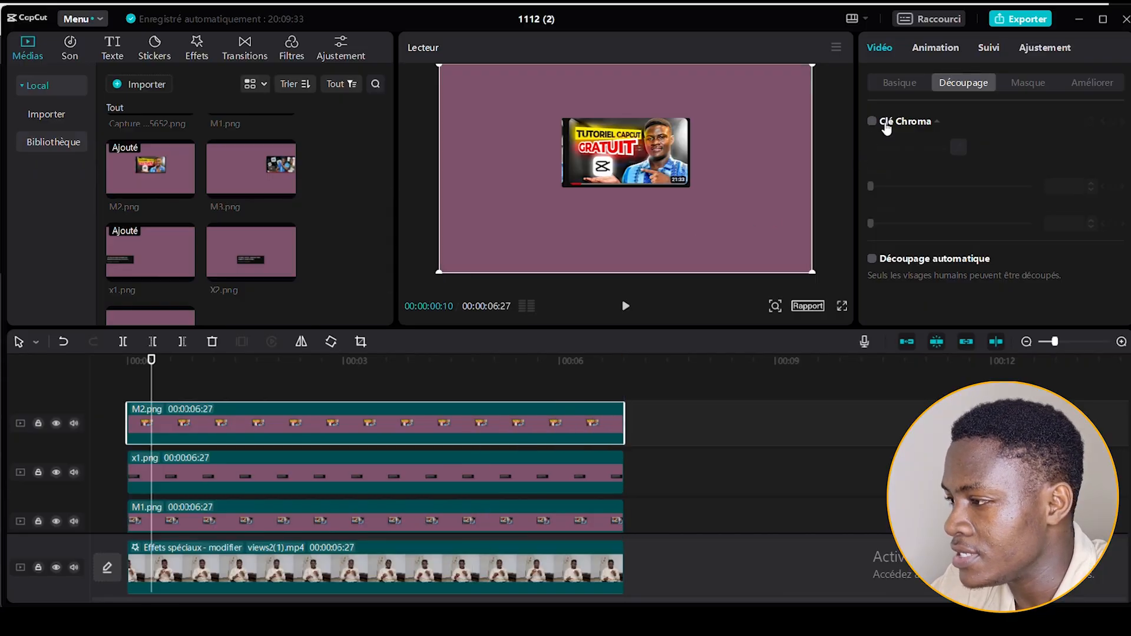
{"action": "left_click", "coordinate": [872, 121]}
{"action": "left_click", "coordinate": [958, 147]}
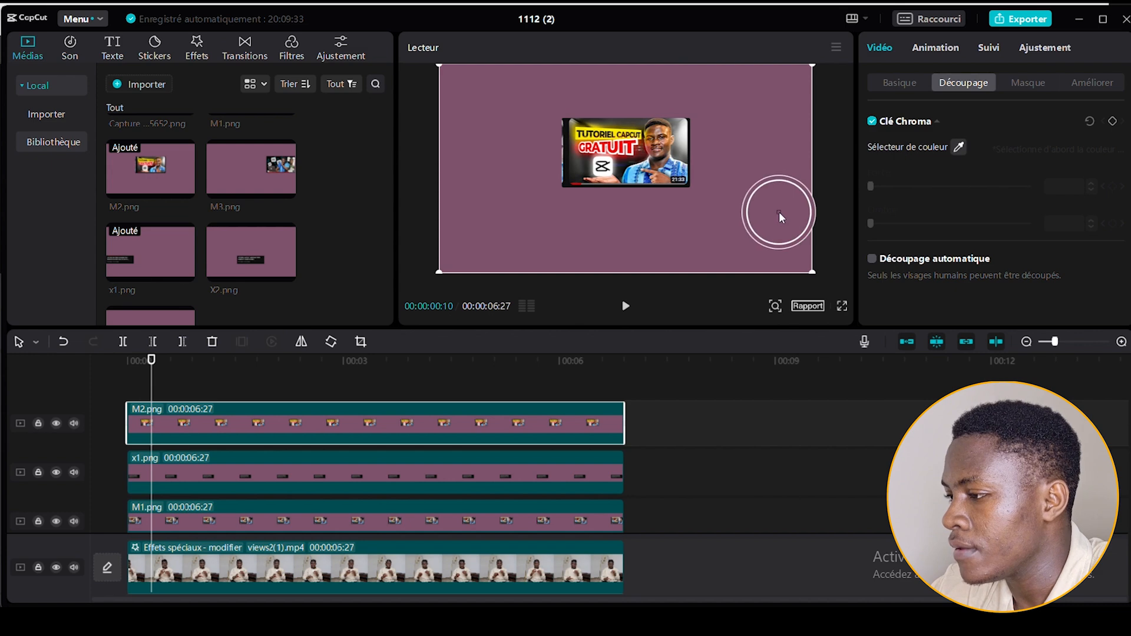
{"action": "left_click", "coordinate": [780, 216]}
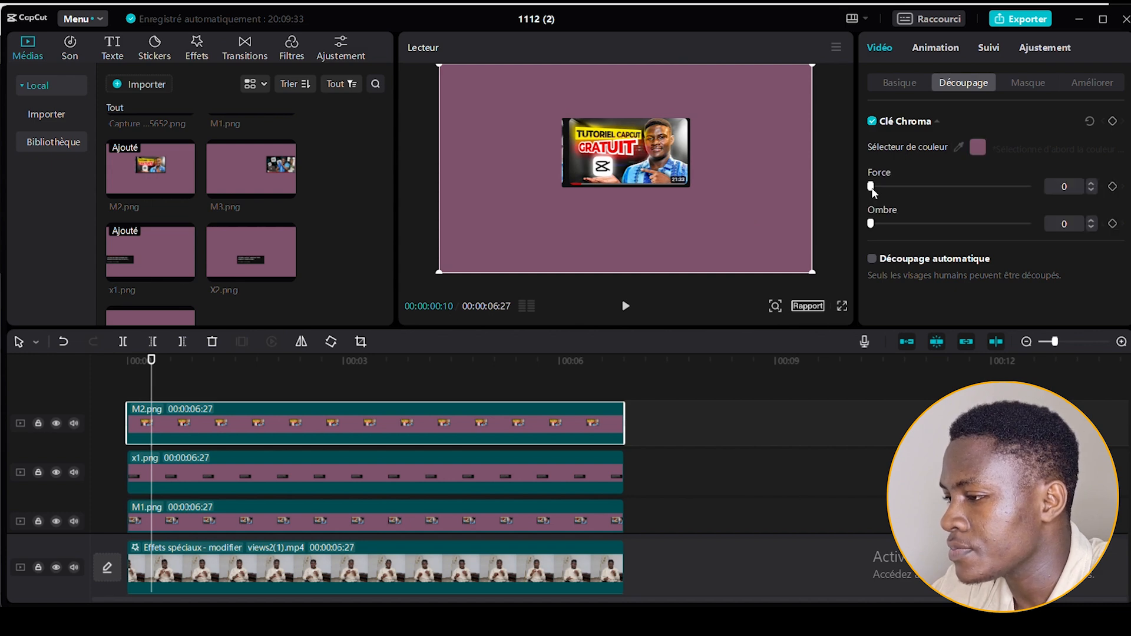
{"action": "left_click_drag", "start_coordinate": [872, 188], "coordinate": [873, 188]}
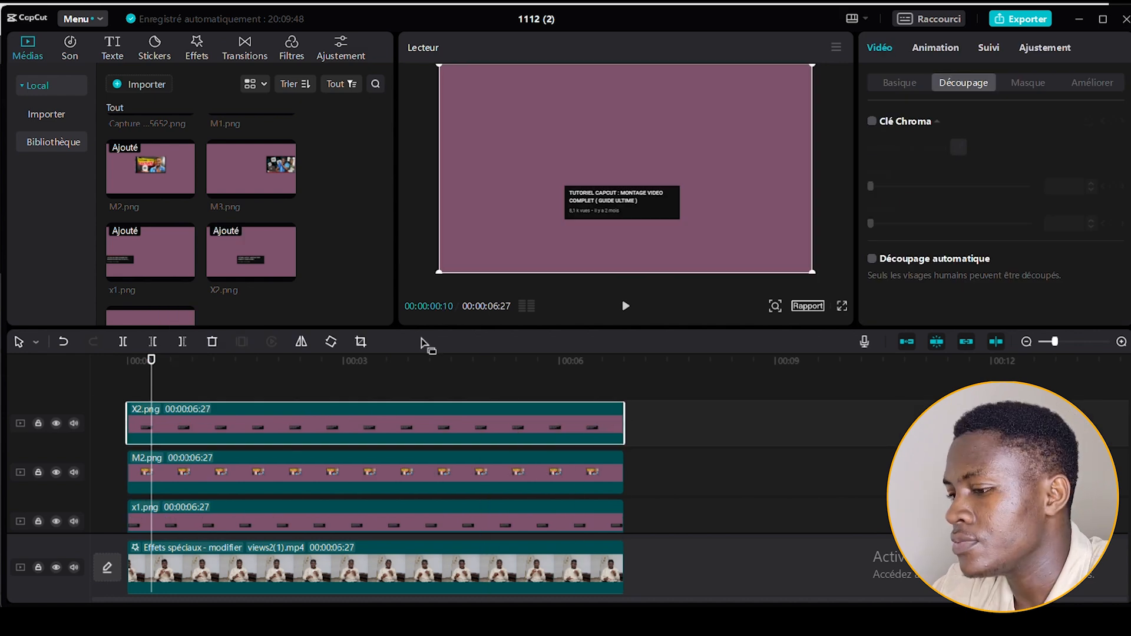
Chroma-key the purple background out of X2.png and M3.png on their own tracks.
{"action": "left_click", "coordinate": [872, 122]}
{"action": "left_click", "coordinate": [959, 147]}
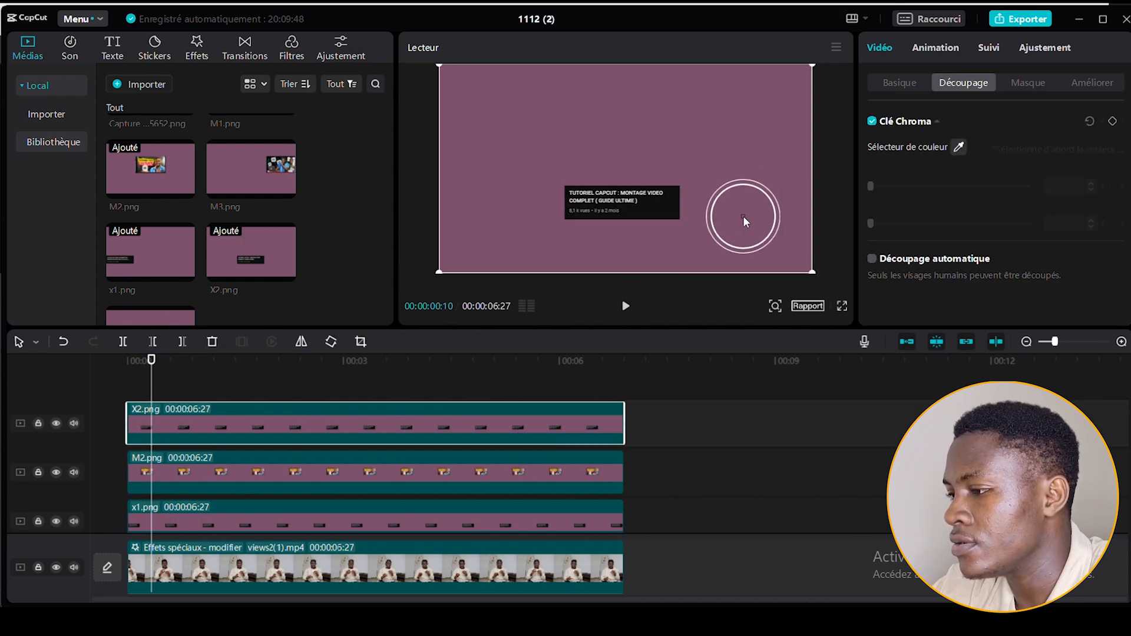
{"action": "left_click", "coordinate": [744, 216]}
{"action": "left_click_drag", "start_coordinate": [872, 188], "coordinate": [873, 188]}
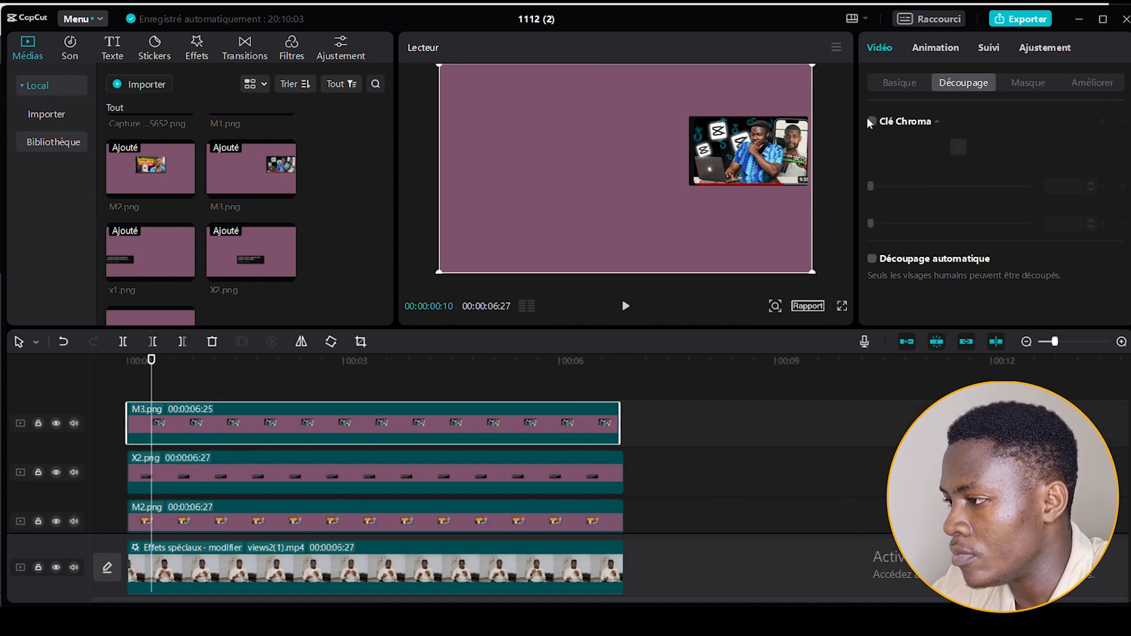
{"action": "left_click", "coordinate": [872, 122]}
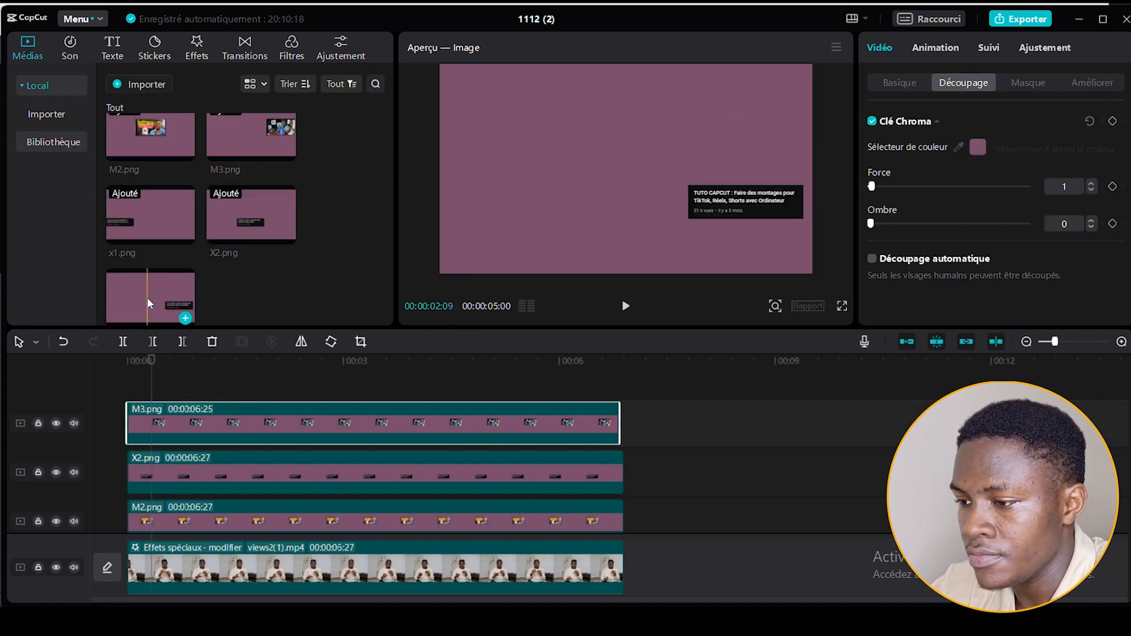
Add X3.png above M3.png, extend it to 00:00:06:25, and chroma-key its purple background with strength 1.
{"action": "left_click_drag", "start_coordinate": [150, 304], "coordinate": [123, 384]}
{"action": "left_click_drag", "start_coordinate": [487, 425], "coordinate": [619, 424]}
{"action": "left_click", "coordinate": [473, 426]}
{"action": "left_click", "coordinate": [872, 122]}
{"action": "left_click", "coordinate": [958, 146]}
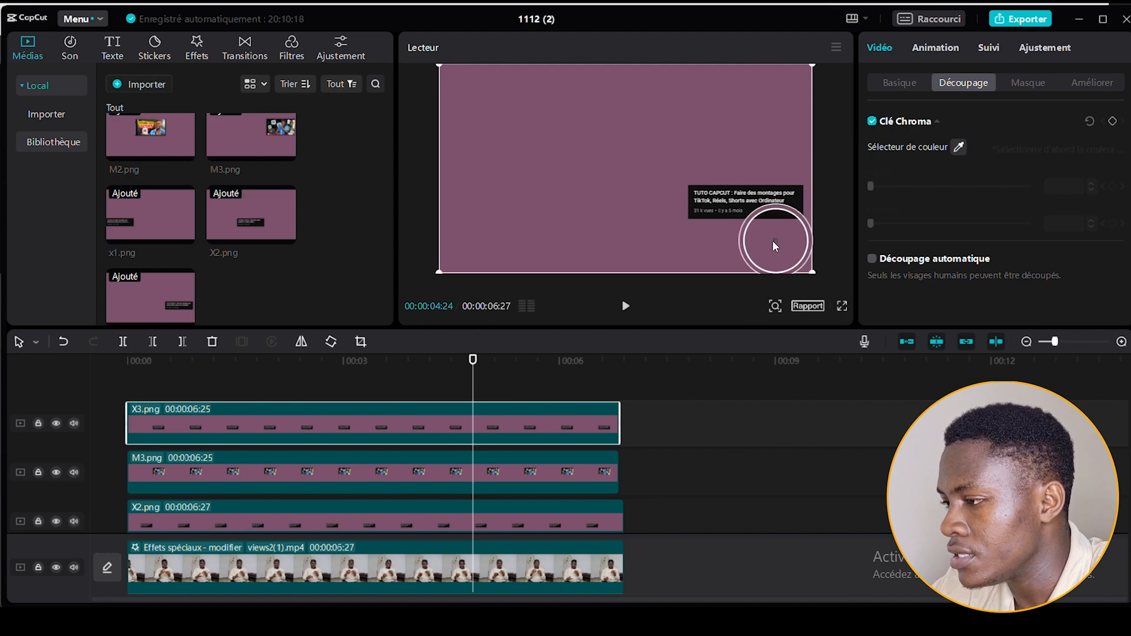
{"action": "left_click", "coordinate": [773, 241]}
{"action": "left_click_drag", "start_coordinate": [872, 188], "coordinate": [873, 188]}
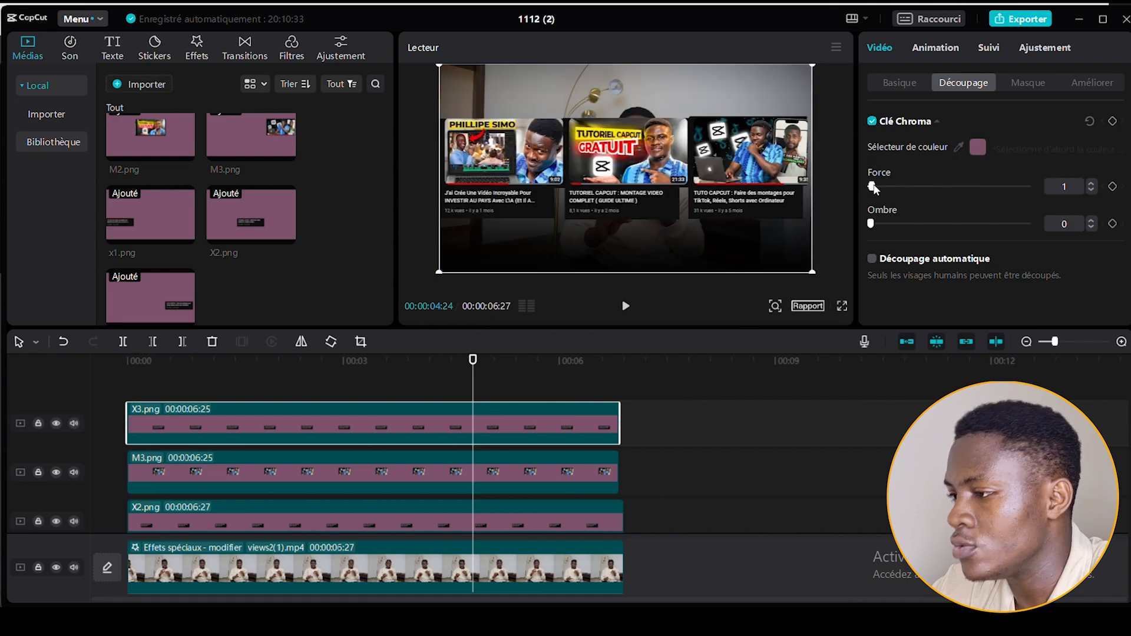
Select the x1.png and M1.png clips together and merge them into one compound clip.
{"action": "left_click", "coordinate": [232, 387]}
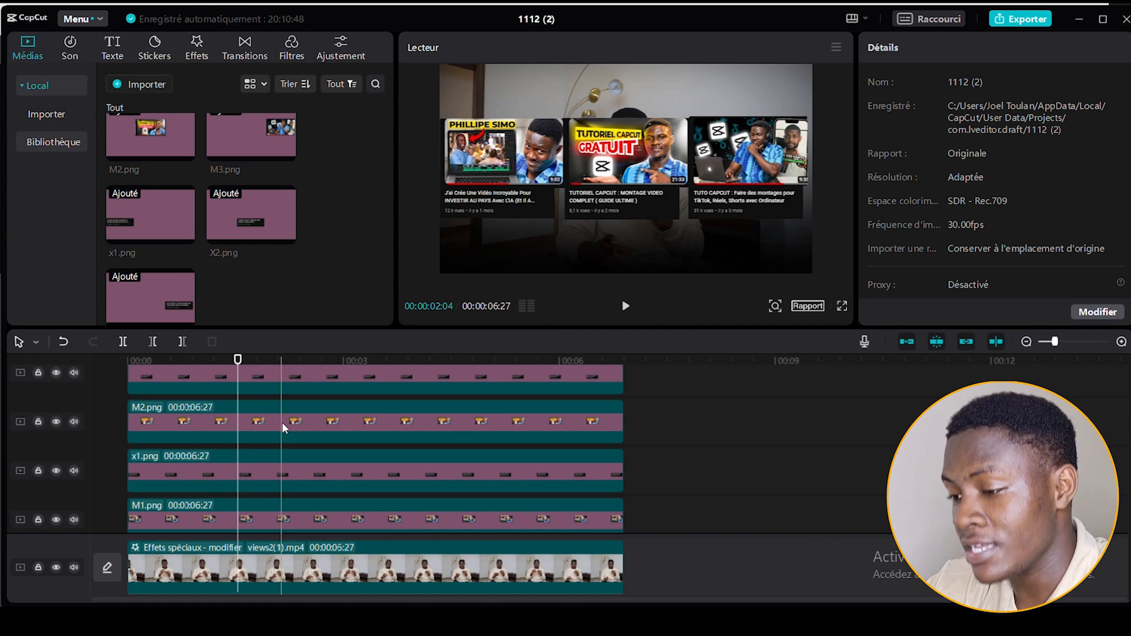
{"action": "scroll", "coordinate": [282, 423], "scroll_direction": "down", "scroll_amount": 2}
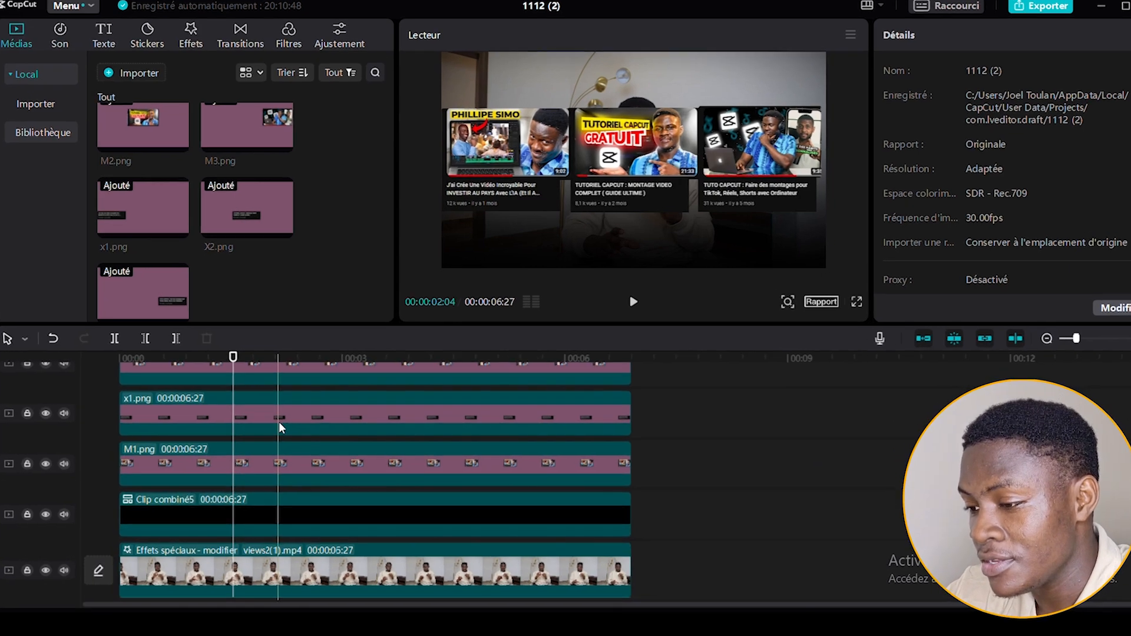
{"action": "left_click_drag", "start_coordinate": [746, 449], "coordinate": [518, 399]}
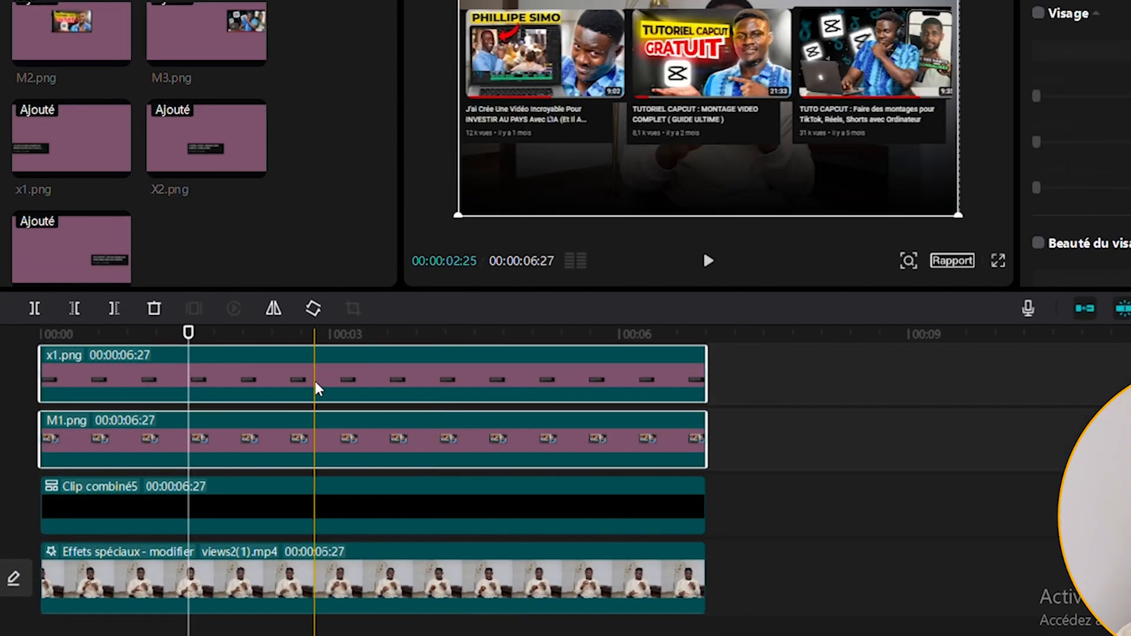
{"action": "right_click", "coordinate": [317, 384]}
{"action": "left_click", "coordinate": [366, 391]}
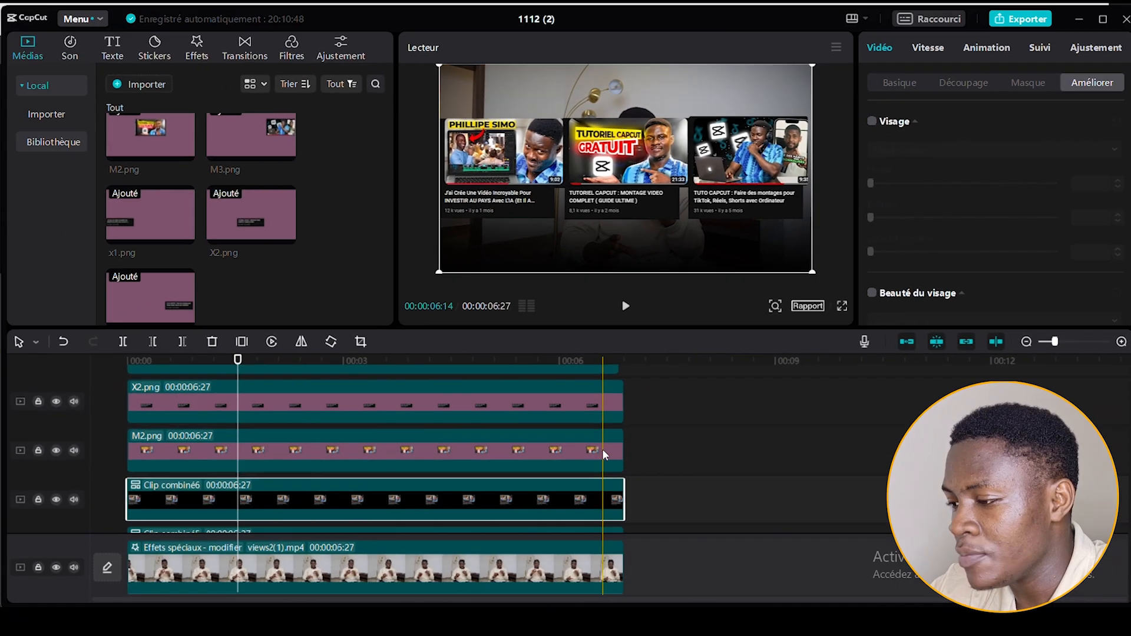
Select the X2.png and M2.png clips together and merge them into one compound clip.
{"action": "left_click", "coordinate": [662, 465]}
{"action": "left_click_drag", "start_coordinate": [669, 447], "coordinate": [514, 404]}
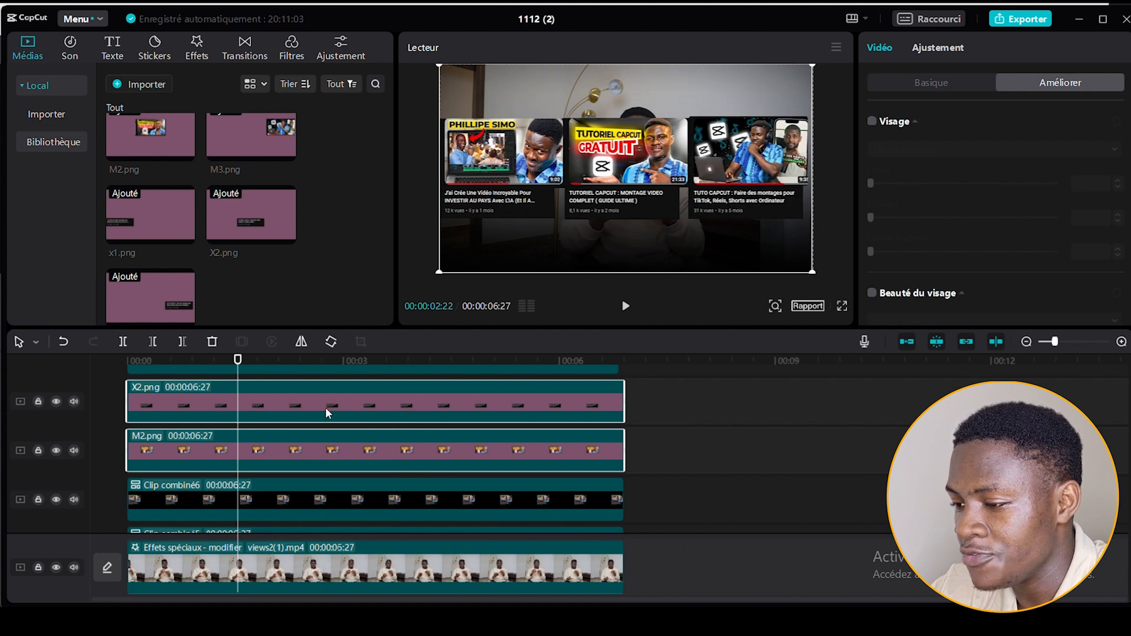
{"action": "right_click", "coordinate": [325, 407]}
{"action": "left_click", "coordinate": [383, 404]}
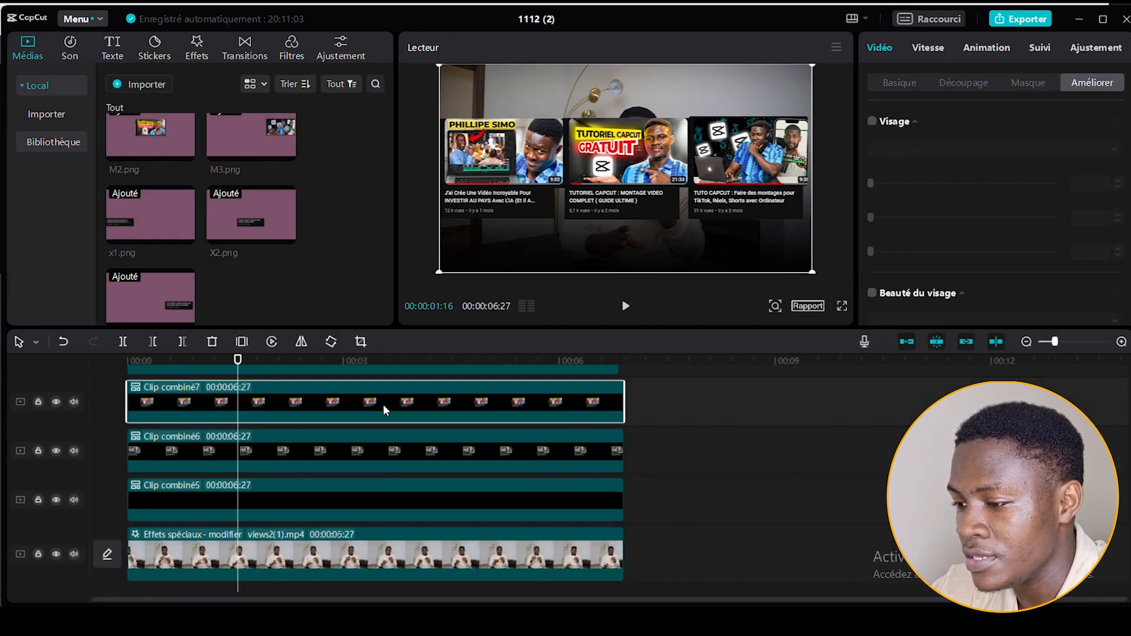
Select the X3.png and M3.png clips together and merge them into one compound clip.
{"action": "scroll", "coordinate": [383, 404], "scroll_direction": "up", "scroll_amount": 3}
{"action": "left_click_drag", "start_coordinate": [663, 439], "coordinate": [399, 380]}
{"action": "right_click", "coordinate": [398, 380]}
{"action": "left_click", "coordinate": [437, 404]}
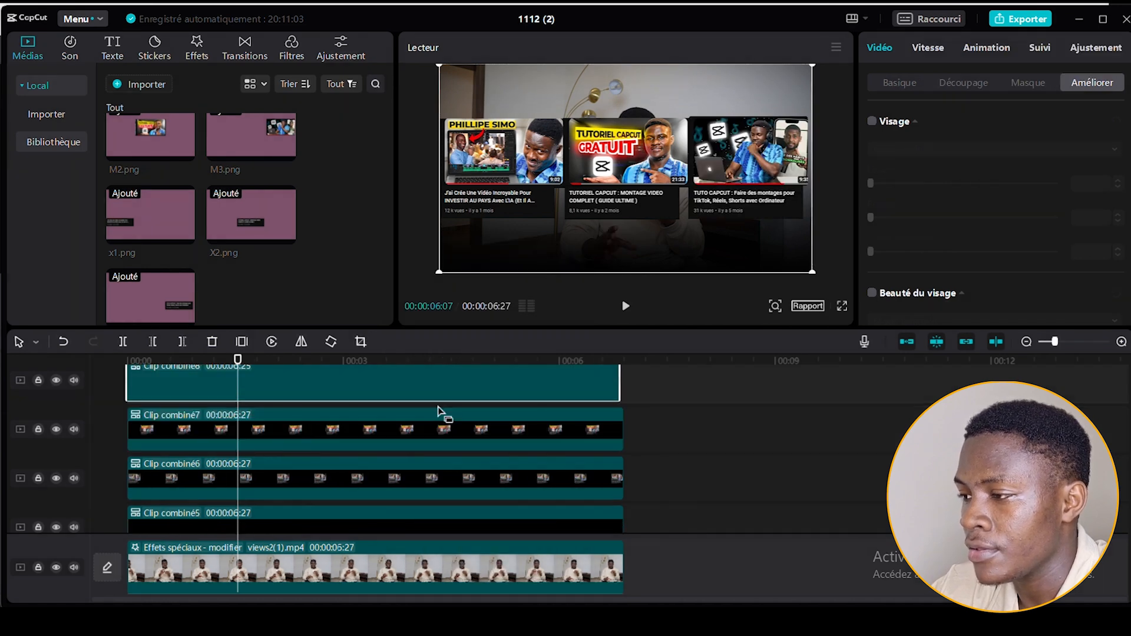
Scale the three thumbnail compound clips together to 85% and move them down in the frame to Y -504.
{"action": "scroll", "coordinate": [308, 438], "scroll_direction": "up", "scroll_amount": 2}
{"action": "left_click_drag", "start_coordinate": [259, 377], "coordinate": [298, 516]}
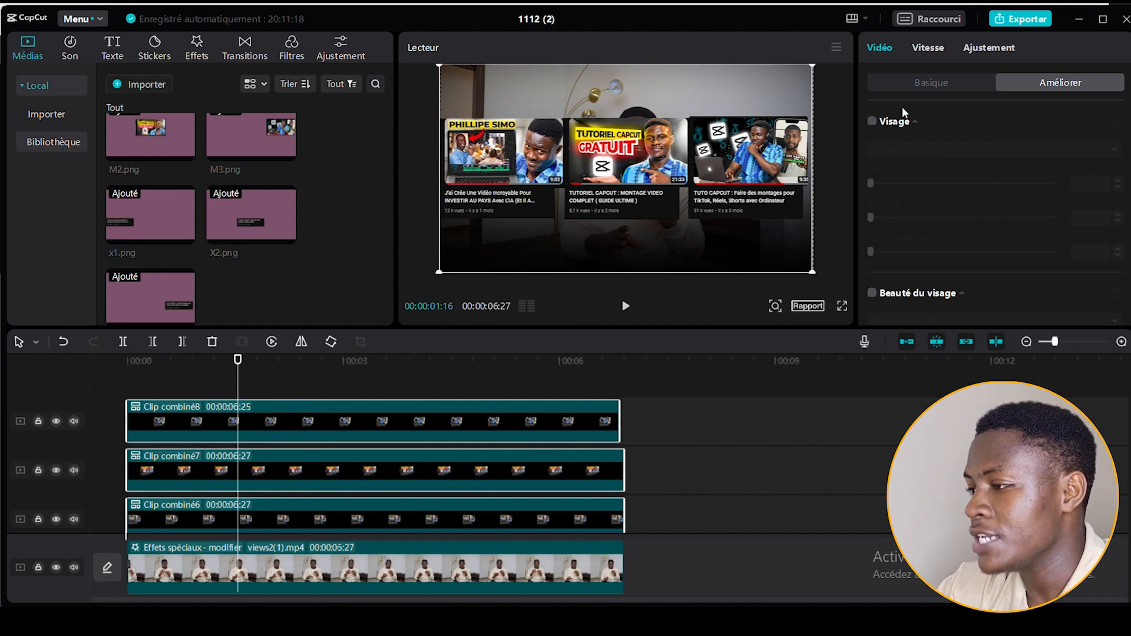
{"action": "left_click", "coordinate": [926, 82]}
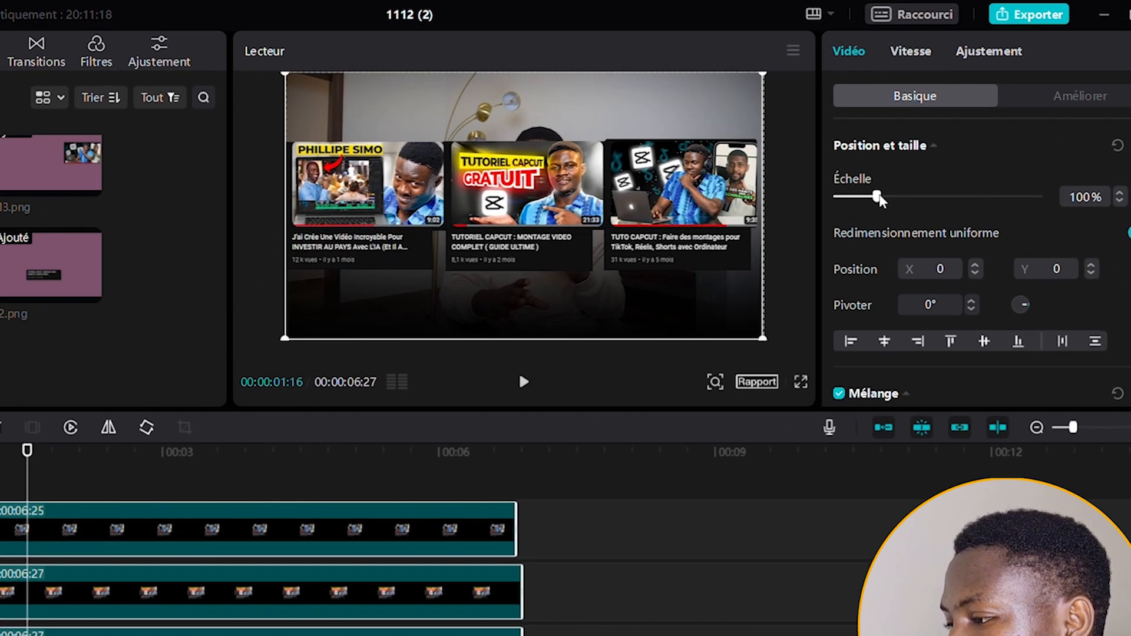
{"action": "left_click_drag", "start_coordinate": [878, 199], "coordinate": [872, 201]}
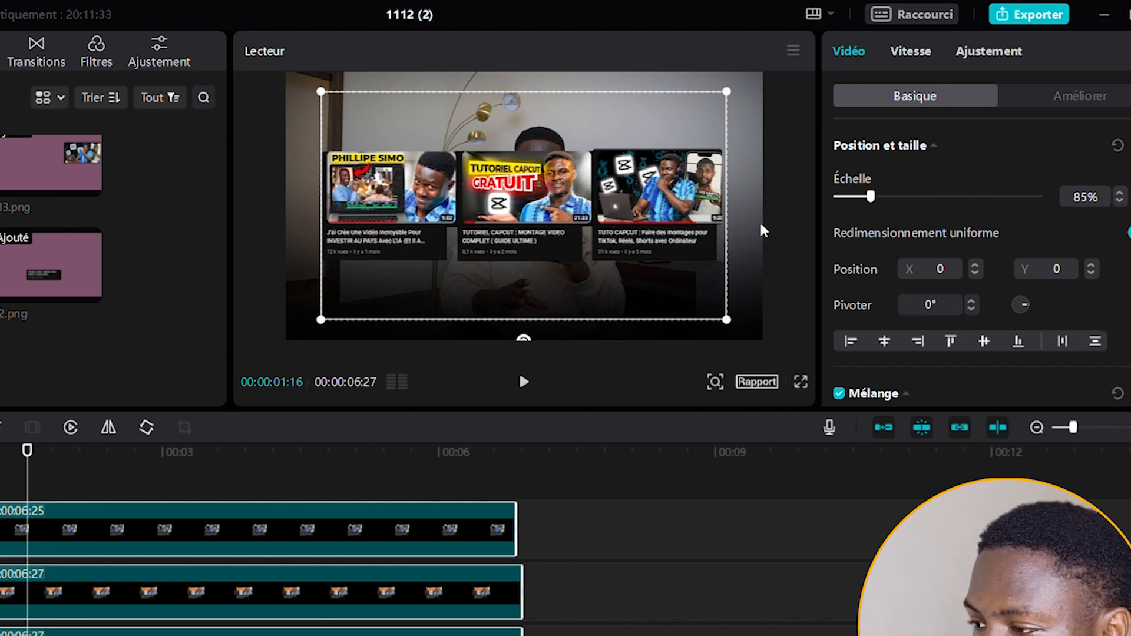
{"action": "left_click_drag", "start_coordinate": [672, 239], "coordinate": [672, 303]}
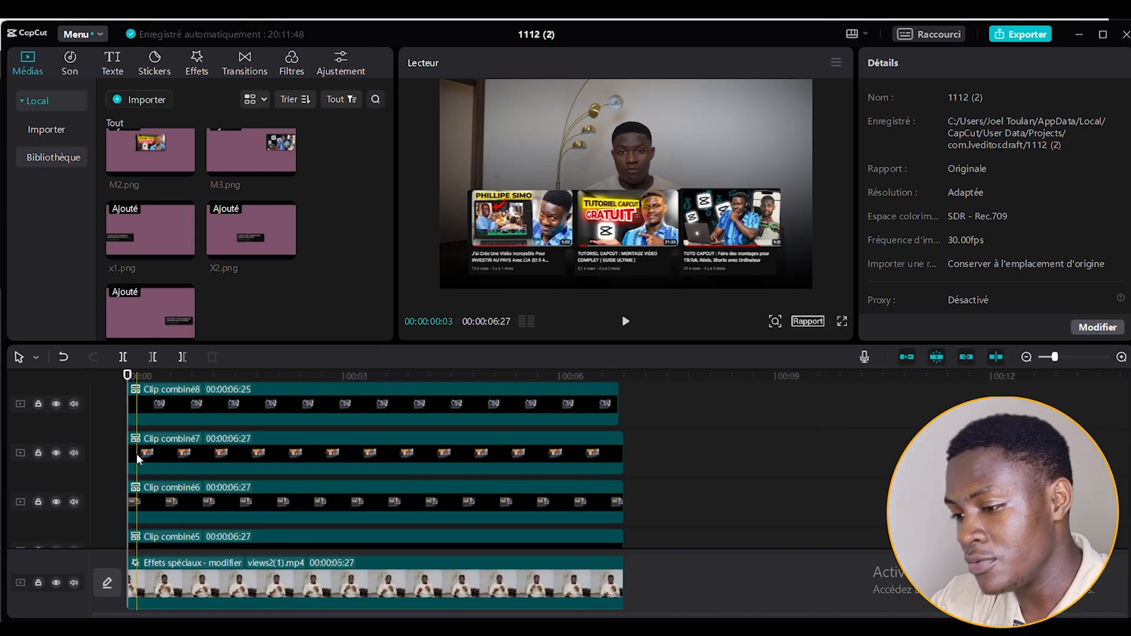
Give the first thumbnail compound clip (Clip combiné6) the slide-up intro animation (Gliss... haut) with a duration of 1.2 s.
{"action": "scroll", "coordinate": [151, 508], "scroll_direction": "down", "scroll_amount": 1}
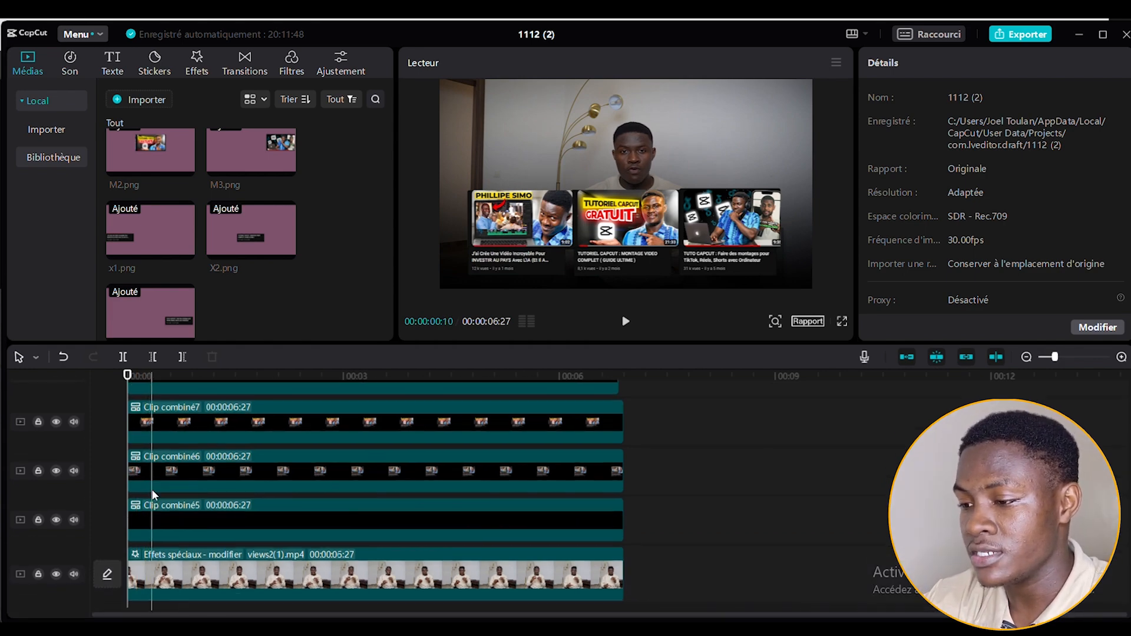
{"action": "left_click", "coordinate": [154, 472]}
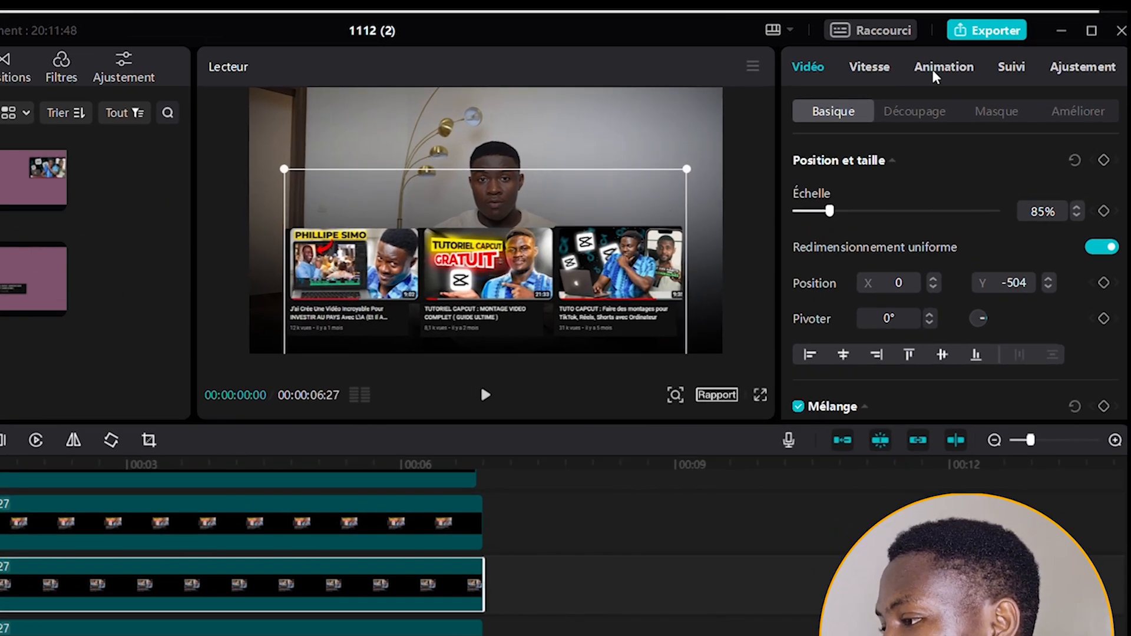
{"action": "left_click", "coordinate": [943, 67]}
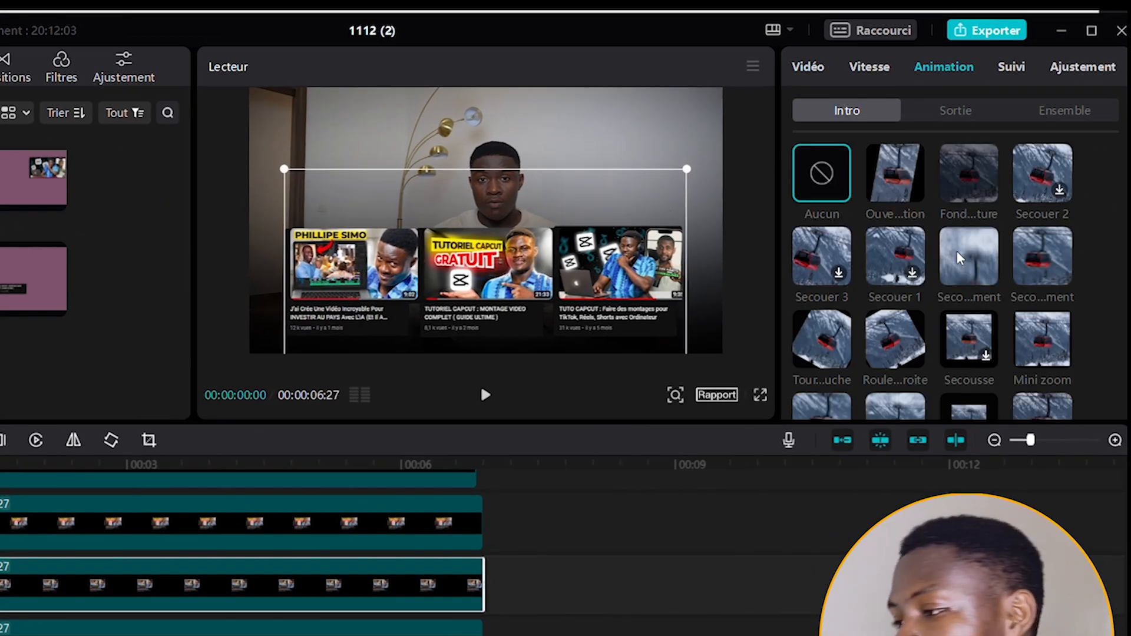
{"action": "scroll", "coordinate": [951, 312], "scroll_direction": "down", "scroll_amount": 2}
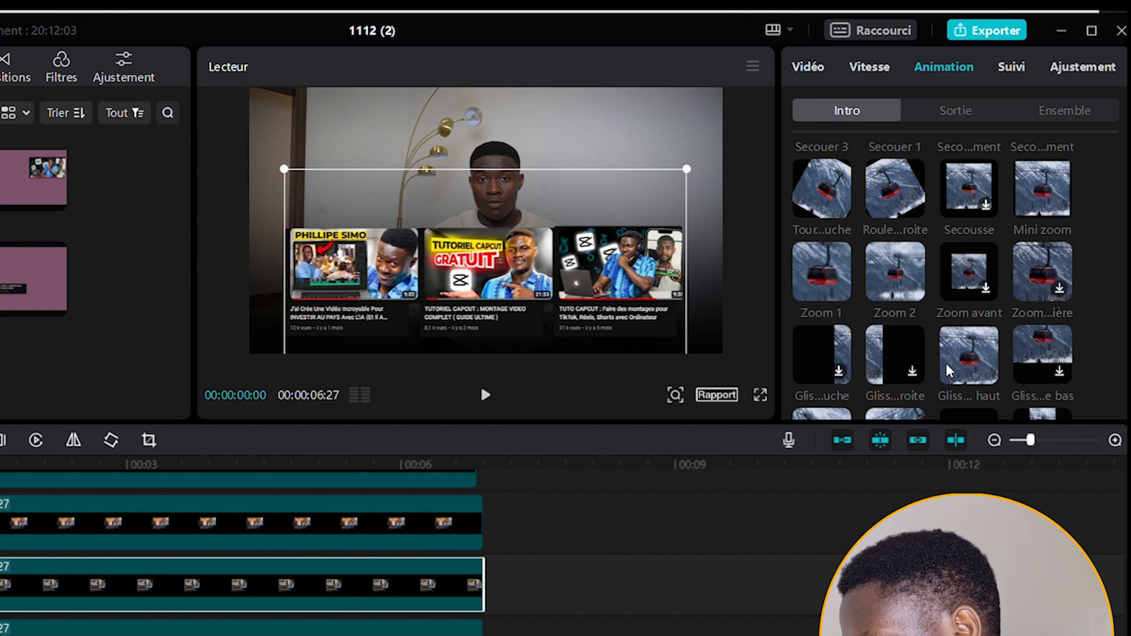
{"action": "left_click", "coordinate": [966, 303]}
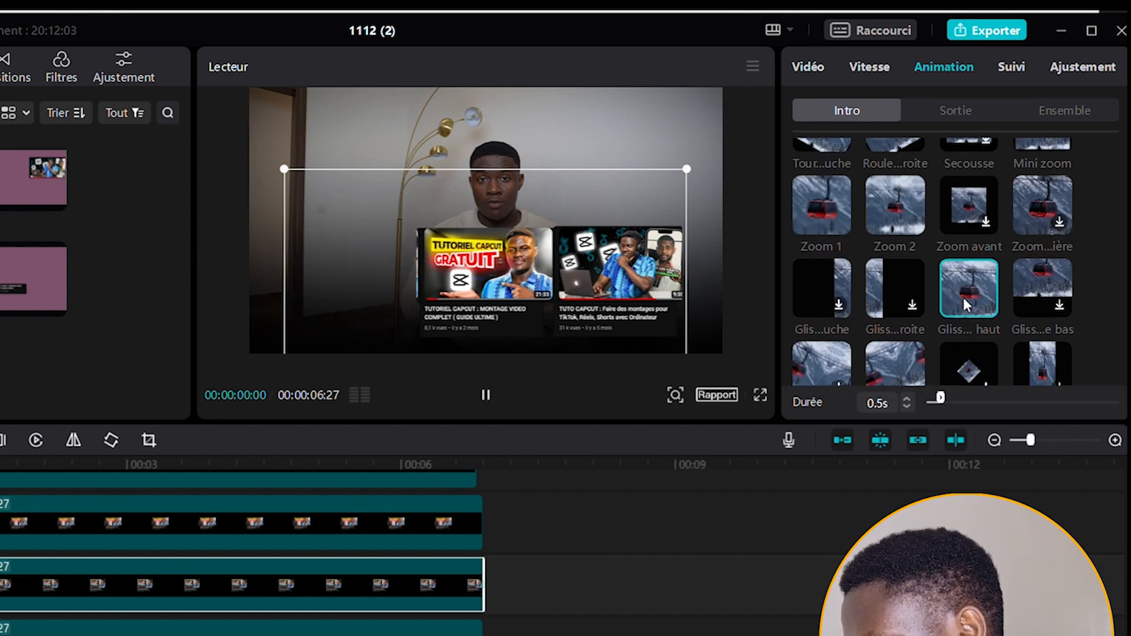
{"action": "left_click", "coordinate": [908, 398]}
{"action": "left_click", "coordinate": [908, 398]}
{"action": "left_click", "coordinate": [908, 398]}
{"action": "left_click", "coordinate": [908, 398]}
{"action": "left_click", "coordinate": [907, 398]}
{"action": "left_click", "coordinate": [908, 398]}
{"action": "left_click", "coordinate": [907, 398]}
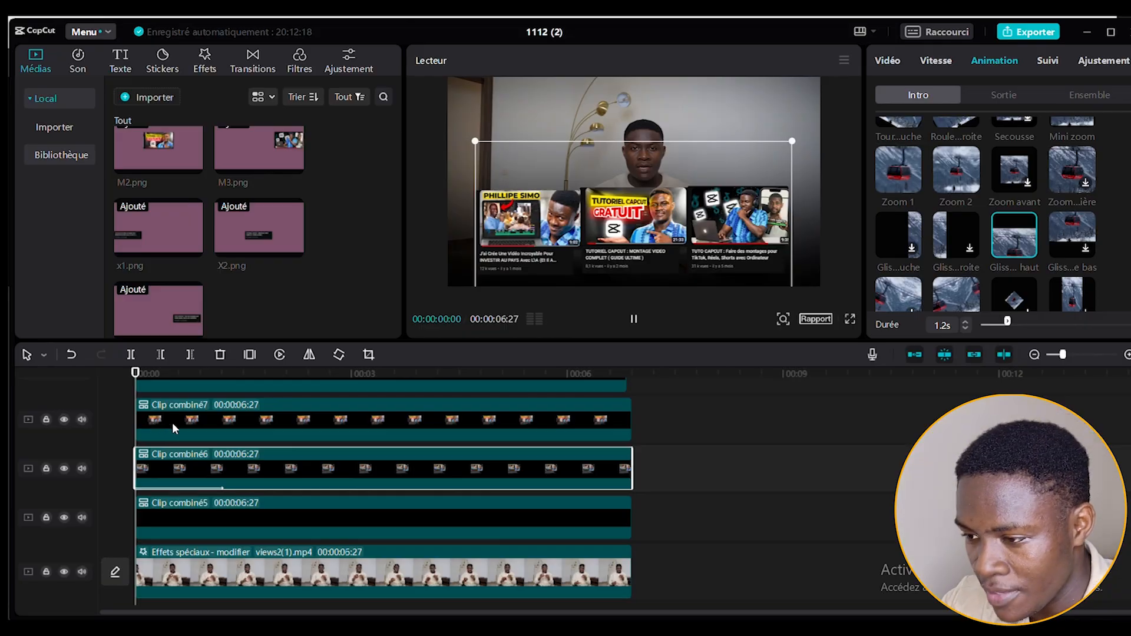
Shift Clip combiné7 about 11 frames later on the timeline and apply the slide-up intro animation (Gliss... haut) with a 1.2 s duration.
{"action": "left_click_drag", "start_coordinate": [172, 423], "coordinate": [200, 430]}
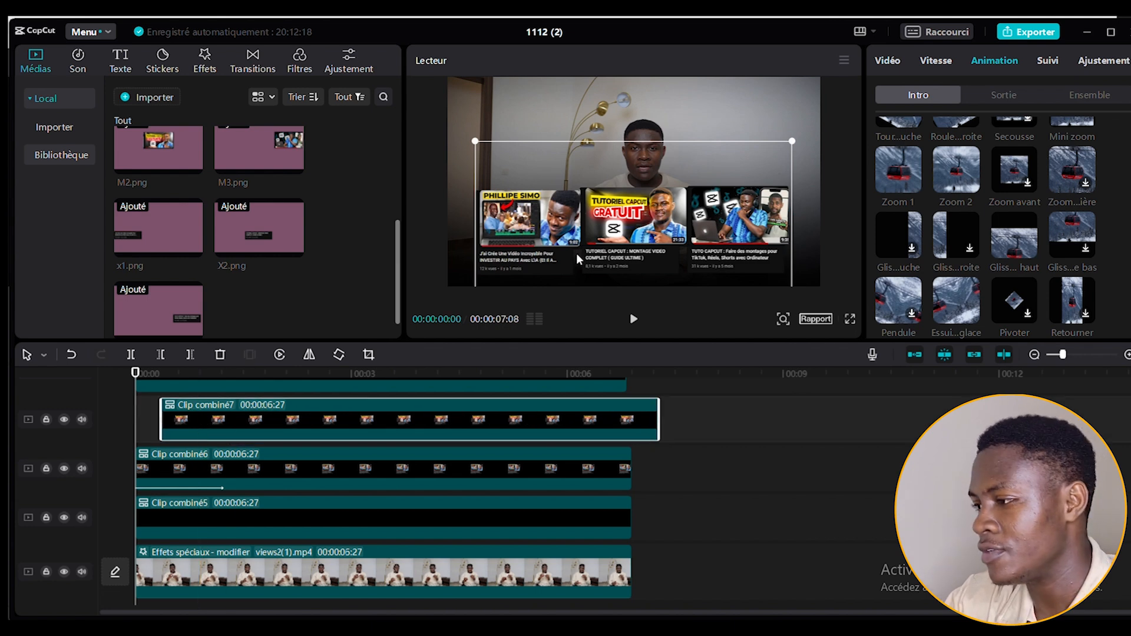
{"action": "left_click", "coordinate": [1018, 246]}
{"action": "left_click", "coordinate": [966, 322]}
{"action": "left_click", "coordinate": [966, 321]}
{"action": "left_click", "coordinate": [966, 321]}
{"action": "left_click", "coordinate": [966, 322]}
{"action": "left_click", "coordinate": [966, 322]}
{"action": "left_click", "coordinate": [966, 322]}
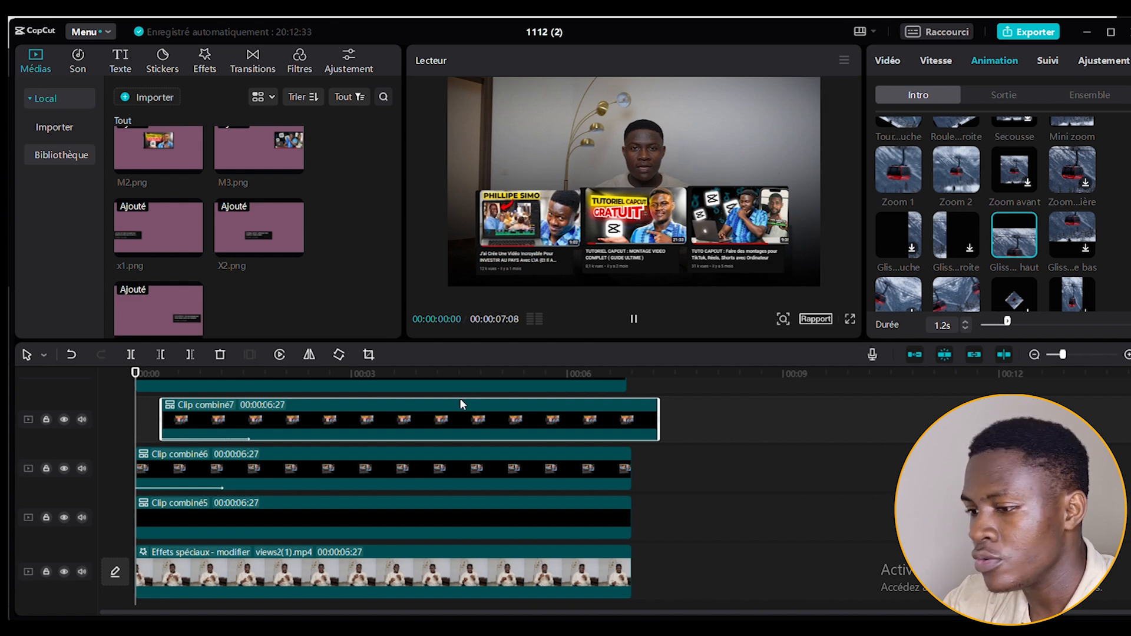
Shift Clip combiné8 to start at about 29 frames on the timeline and apply the same slide-up intro animation (Gliss... haut).
{"action": "scroll", "coordinate": [376, 428], "scroll_direction": "up", "scroll_amount": 2}
{"action": "left_click_drag", "start_coordinate": [197, 427], "coordinate": [270, 435]}
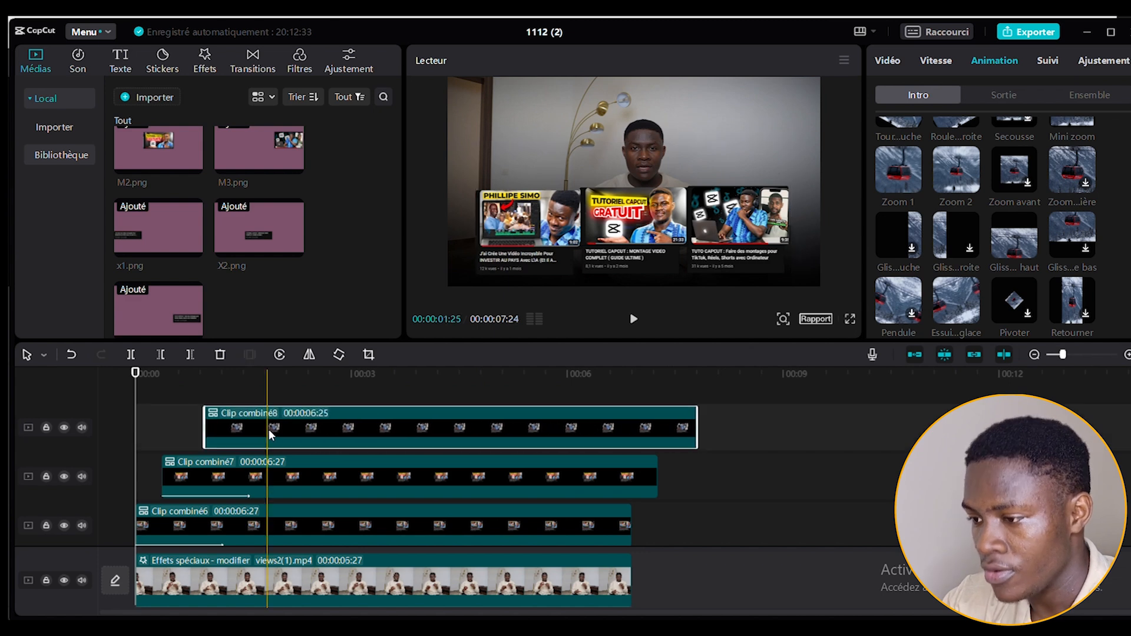
{"action": "left_click", "coordinate": [1021, 244]}
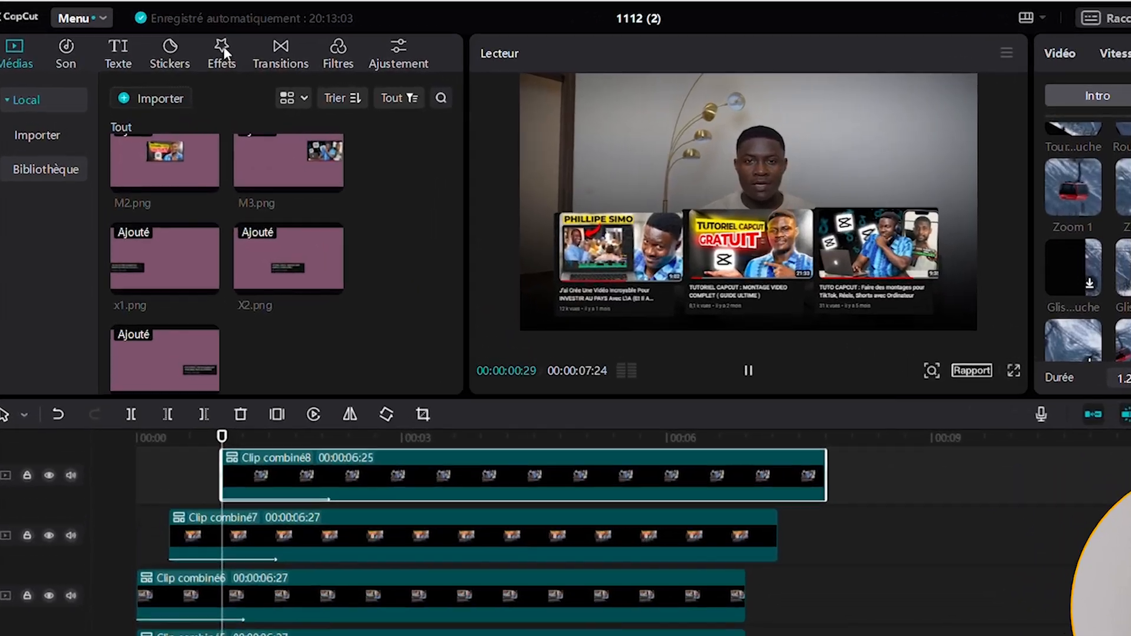
Apply the Bruit noir video effect to Clip combiné6 and set its speed (Vitesse) to 5.
{"action": "left_click", "coordinate": [206, 57]}
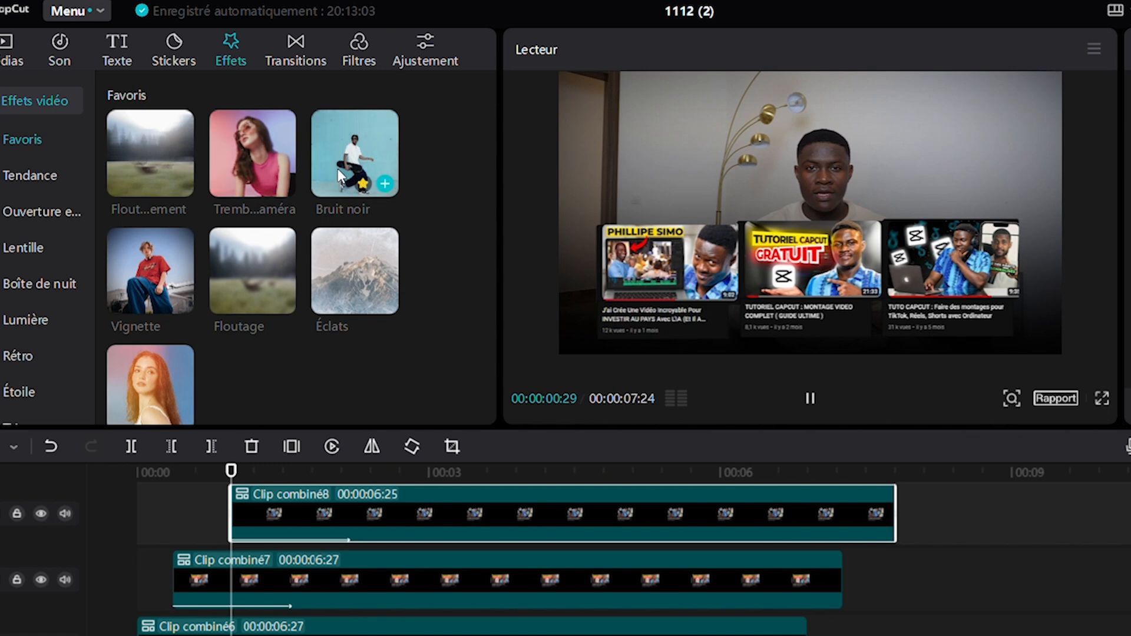
{"action": "scroll", "coordinate": [336, 366], "scroll_direction": "down", "scroll_amount": 8}
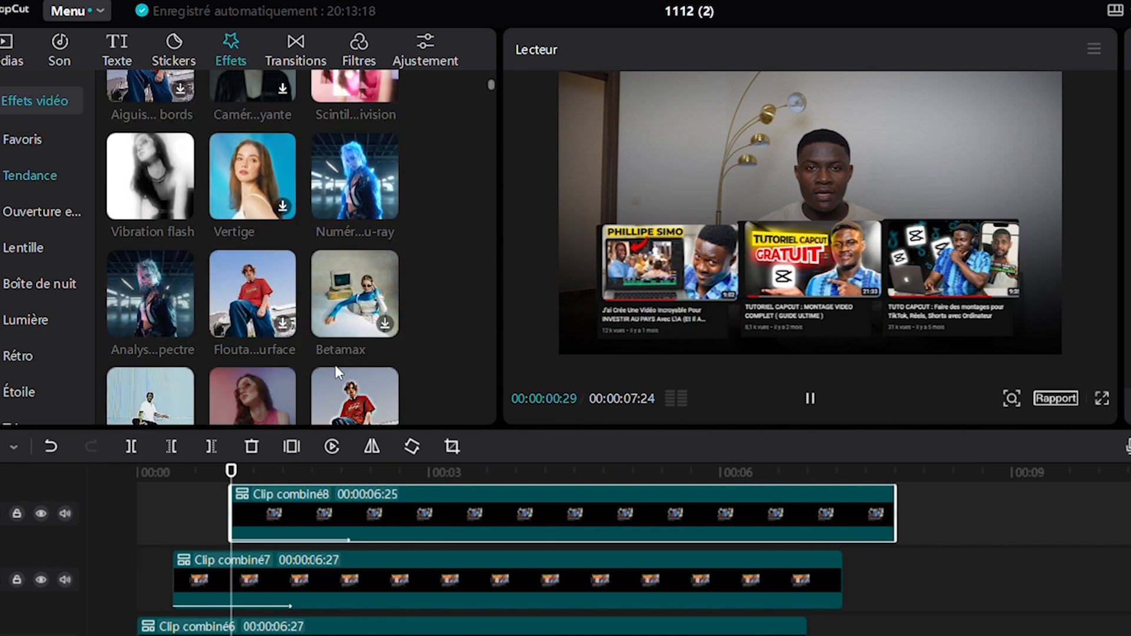
{"action": "scroll", "coordinate": [336, 370], "scroll_direction": "up", "scroll_amount": 8}
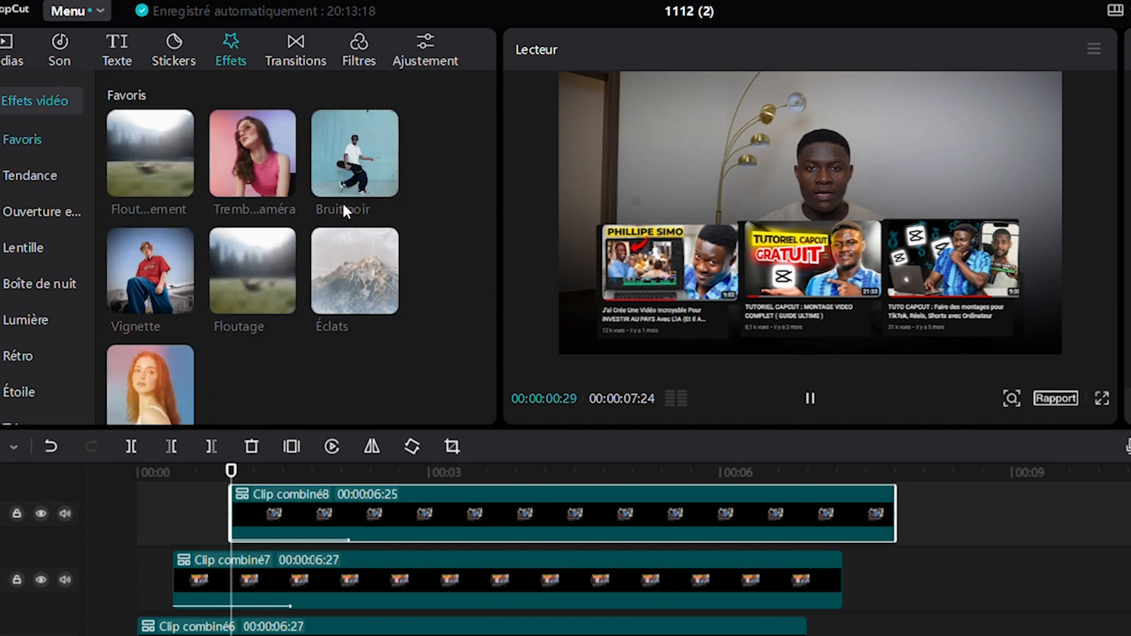
{"action": "left_click_drag", "start_coordinate": [338, 144], "coordinate": [172, 621]}
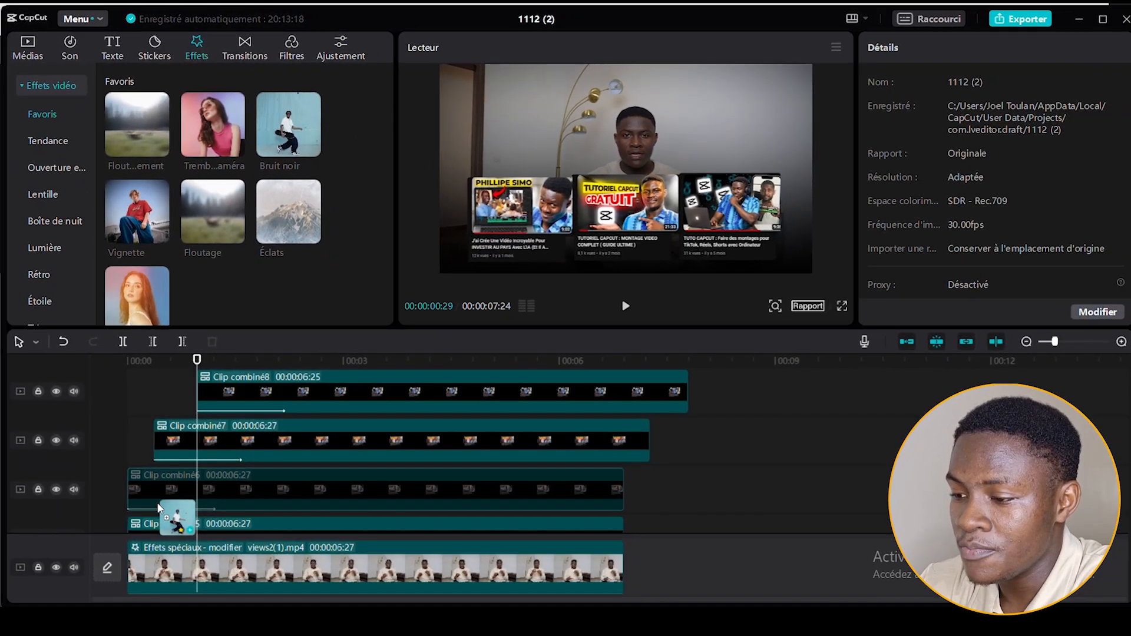
{"action": "left_click_drag", "start_coordinate": [158, 502], "coordinate": [160, 495]}
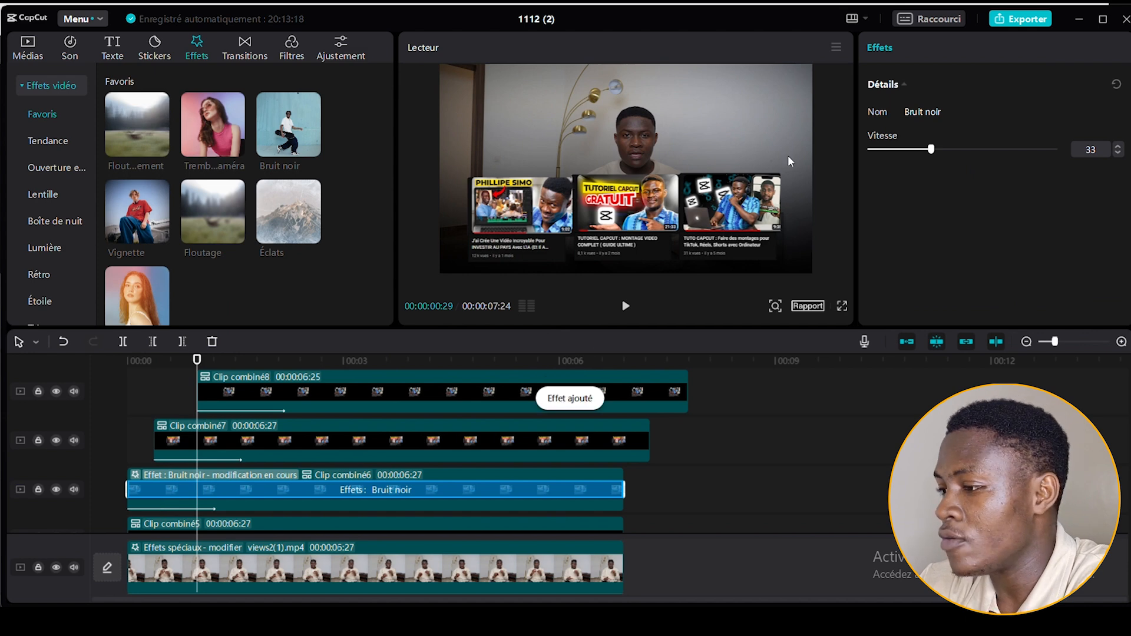
{"action": "left_click_drag", "start_coordinate": [896, 152], "coordinate": [891, 152]}
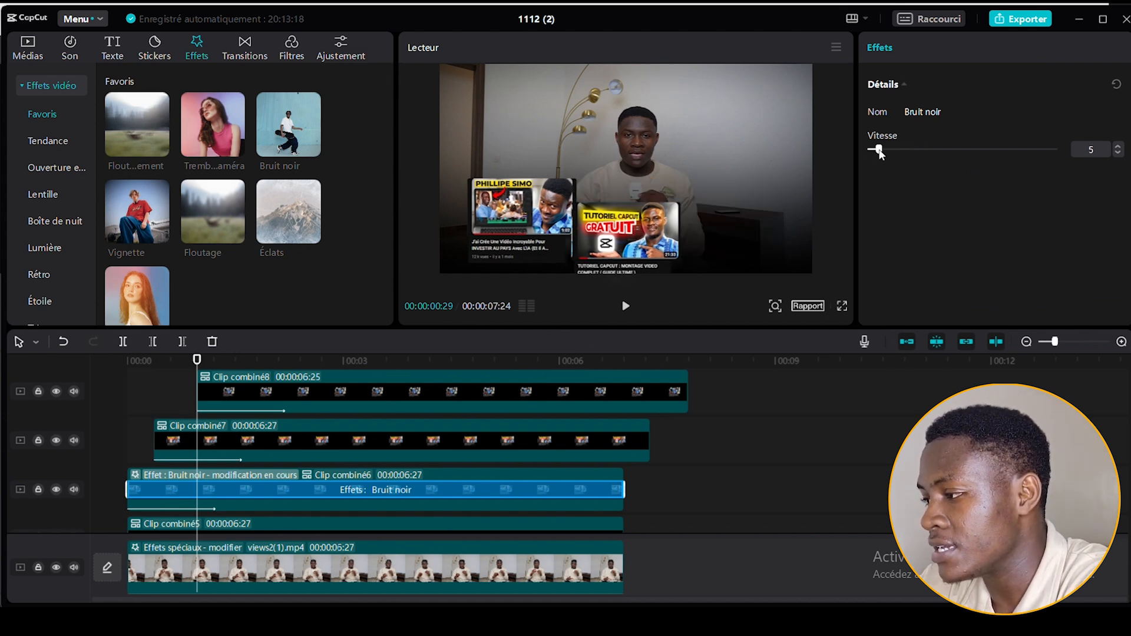
Apply the Bruit noir effect to Clip combiné7 and Clip combiné8, lowering its speed.
{"action": "left_click", "coordinate": [219, 454]}
{"action": "left_click_drag", "start_coordinate": [289, 125], "coordinate": [214, 433]}
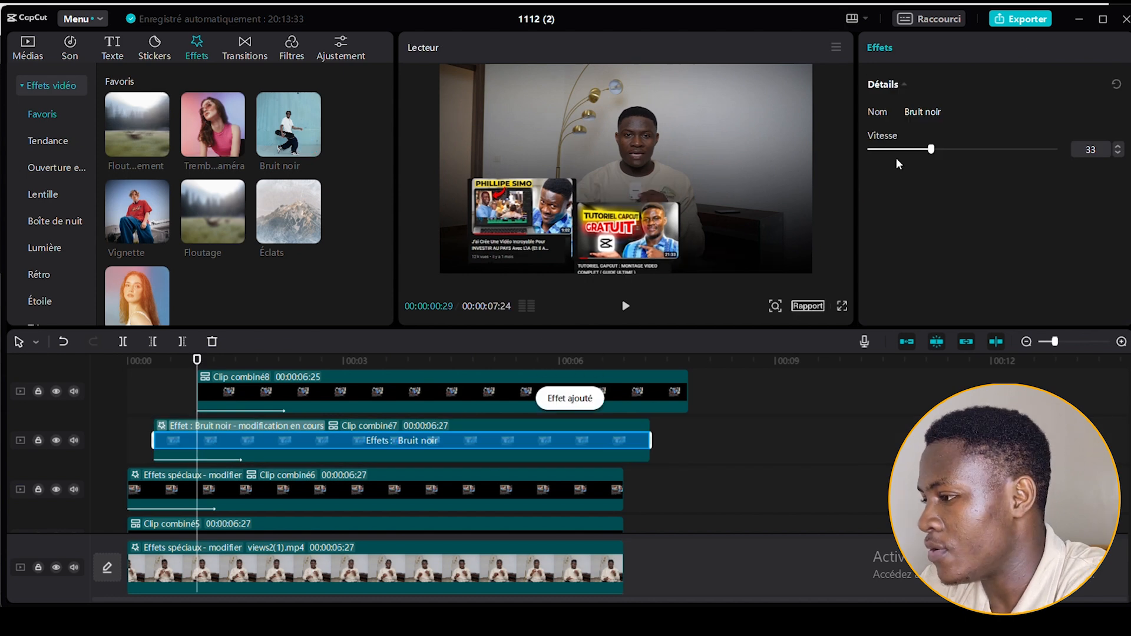
{"action": "left_click_drag", "start_coordinate": [896, 150], "coordinate": [881, 152]}
{"action": "left_click", "coordinate": [258, 397]}
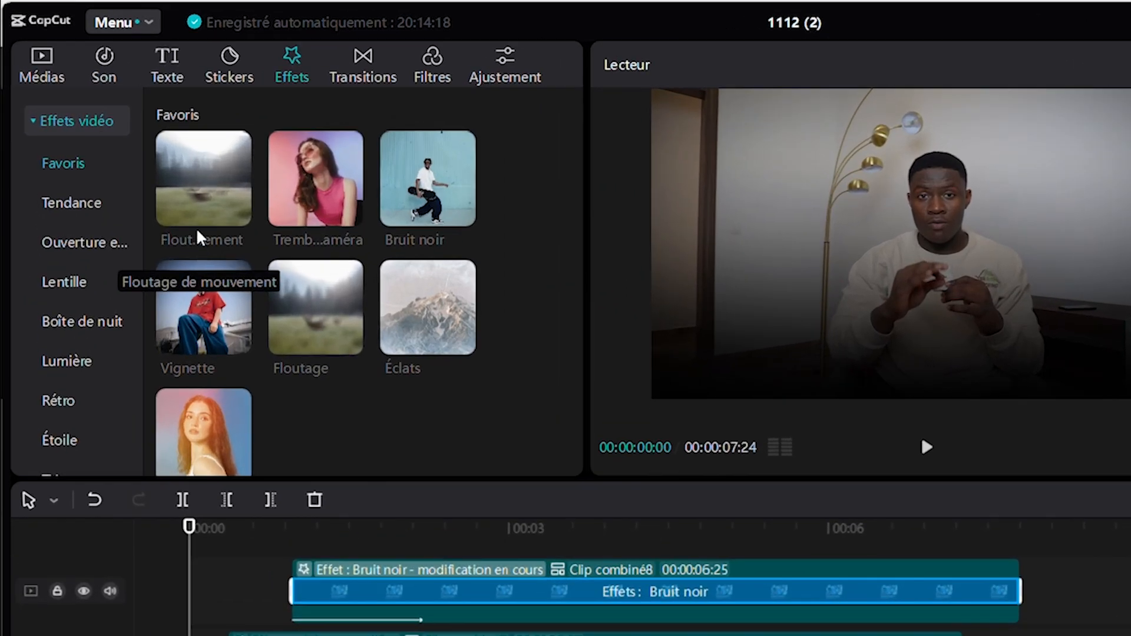
Apply the Floutage de mouvement effect to Clip combiné6 with Horizontal at 2 and Force at 3.
{"action": "left_click_drag", "start_coordinate": [196, 179], "coordinate": [153, 489]}
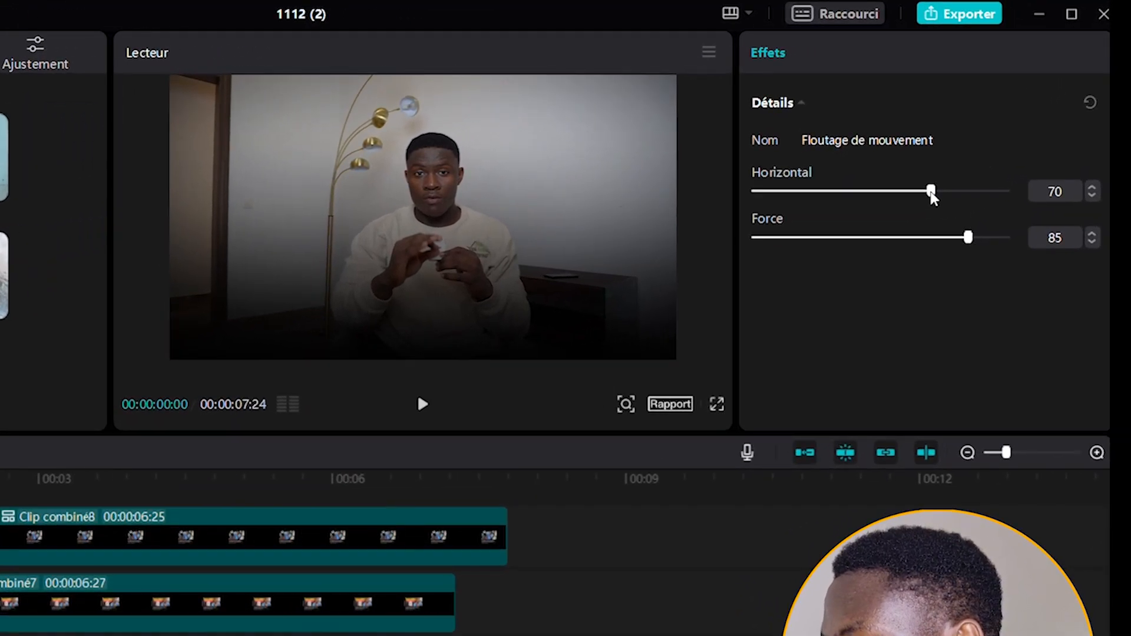
{"action": "left_click_drag", "start_coordinate": [954, 180], "coordinate": [760, 197]}
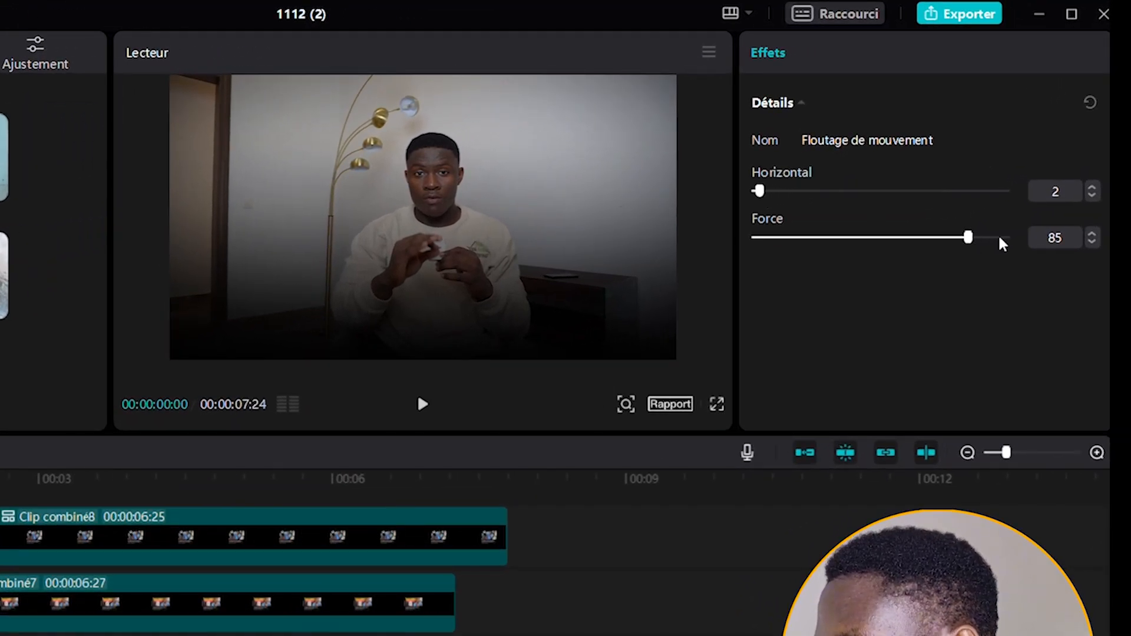
{"action": "left_click_drag", "start_coordinate": [968, 238], "coordinate": [766, 262]}
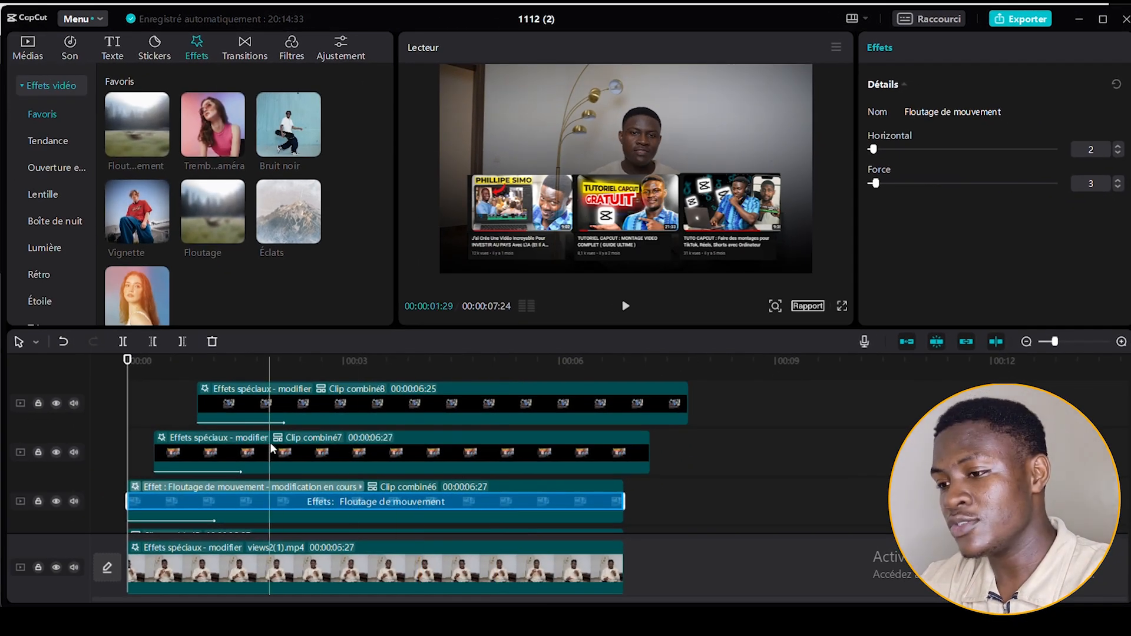
Apply the Floutage de mouvement effect to Clip combiné7 with Horizontal at 2 and Force at 3.
{"action": "left_click_drag", "start_coordinate": [130, 133], "coordinate": [184, 442]}
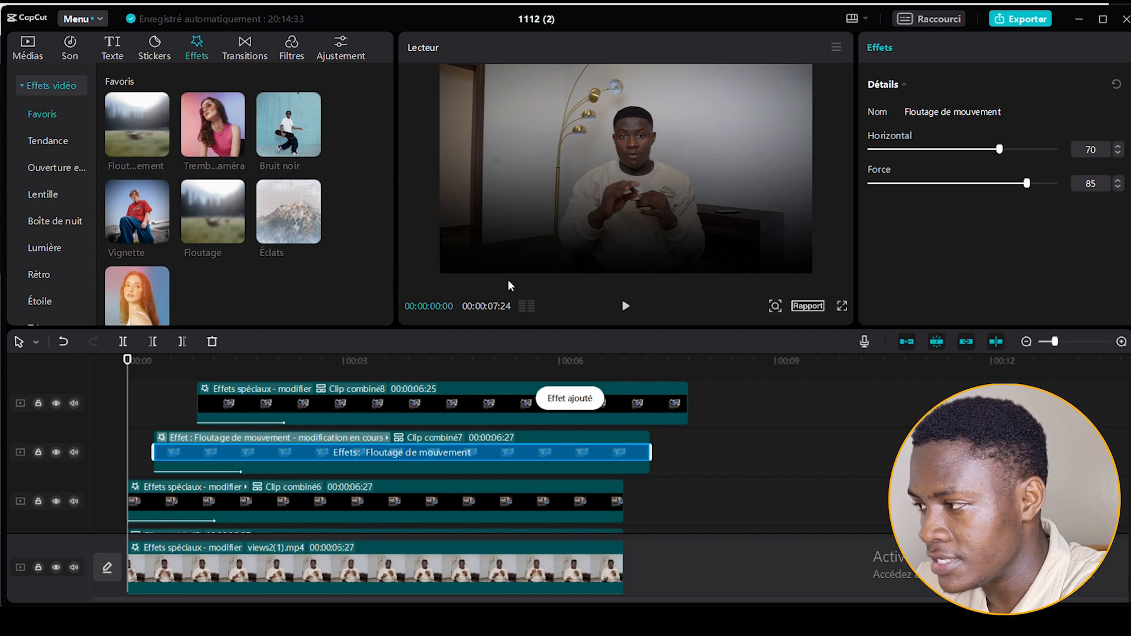
{"action": "left_click_drag", "start_coordinate": [878, 151], "coordinate": [874, 152]}
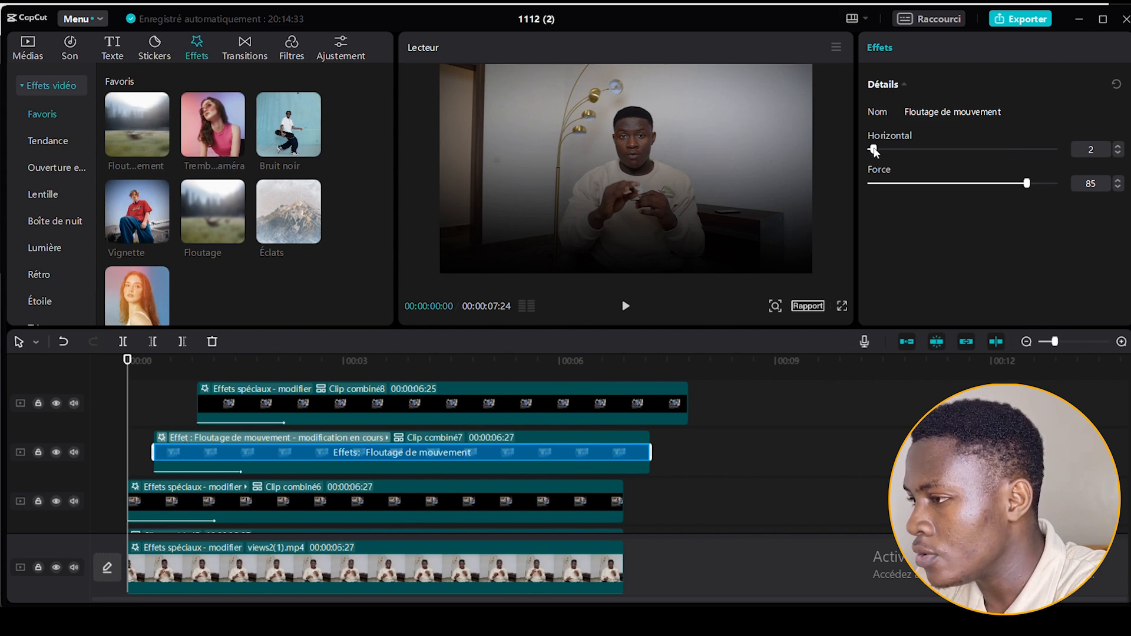
{"action": "left_click_drag", "start_coordinate": [915, 183], "coordinate": [876, 188]}
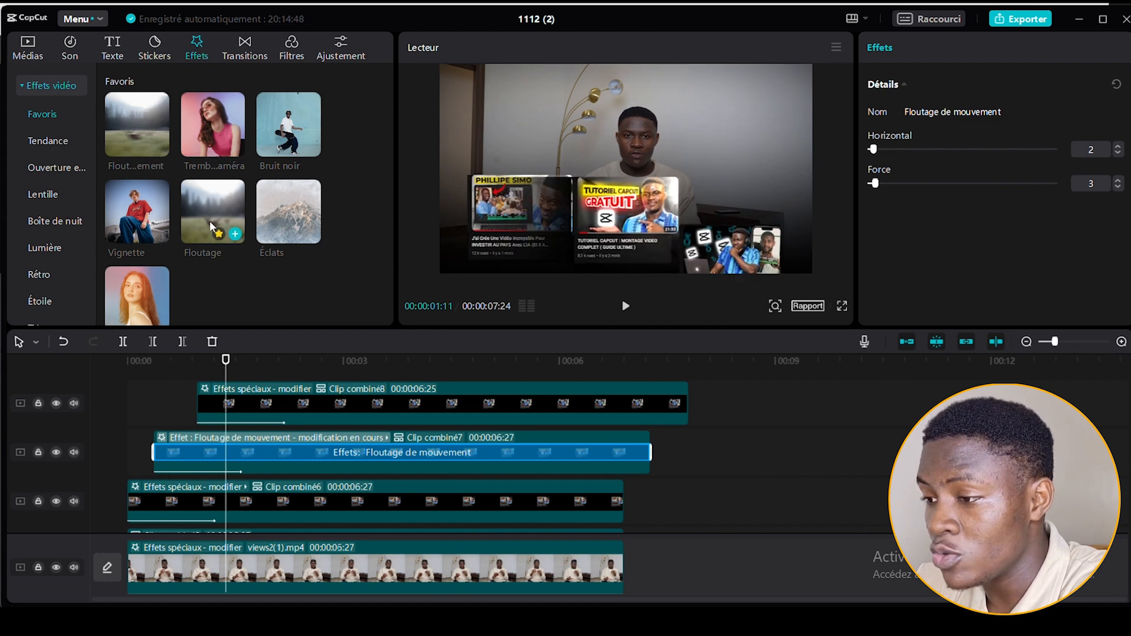
Apply the Floutage de mouvement effect to Clip combiné8, setting Horizontal to 2 and lowering Force.
{"action": "mouse_move", "coordinate": [146, 150]}
{"action": "left_click_drag", "start_coordinate": [134, 127], "coordinate": [209, 395]}
{"action": "left_click_drag", "start_coordinate": [892, 150], "coordinate": [876, 150]}
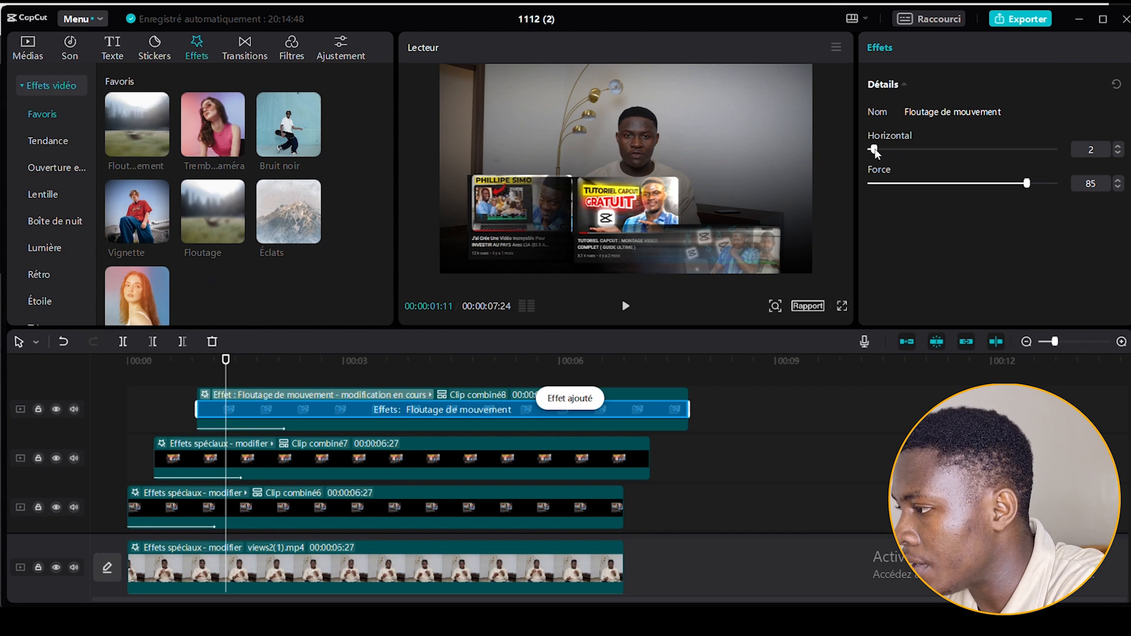
{"action": "left_click_drag", "start_coordinate": [920, 183], "coordinate": [879, 186]}
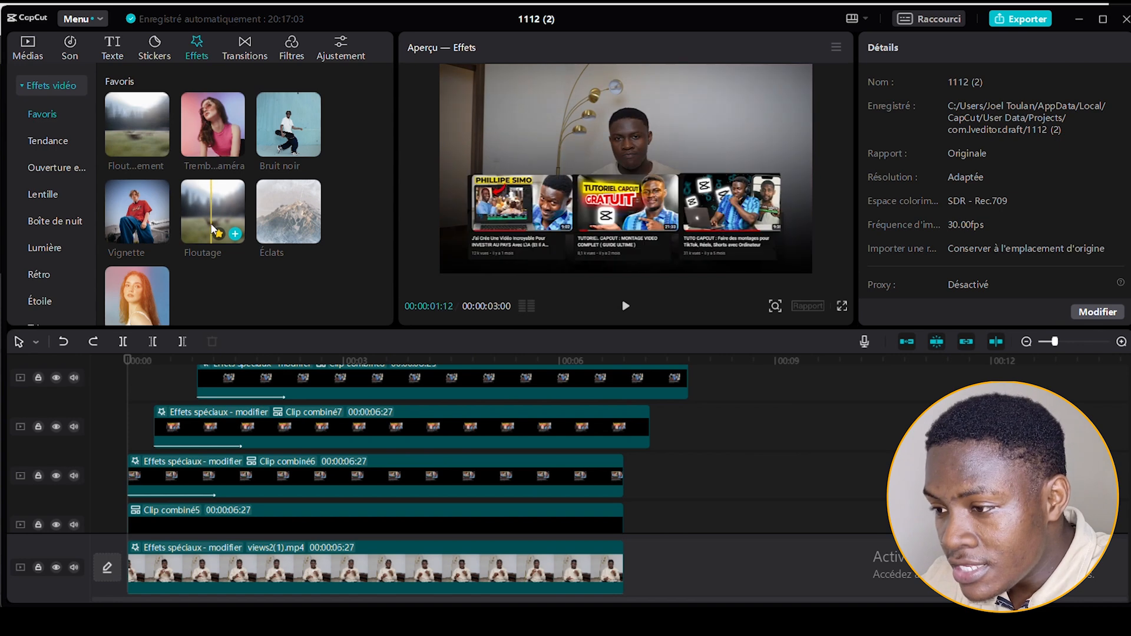
Apply the Tremblement de caméra effect to Clip combiné6 with Intervalle at 3 and Vitesse at 4.
{"action": "mouse_move", "coordinate": [208, 126]}
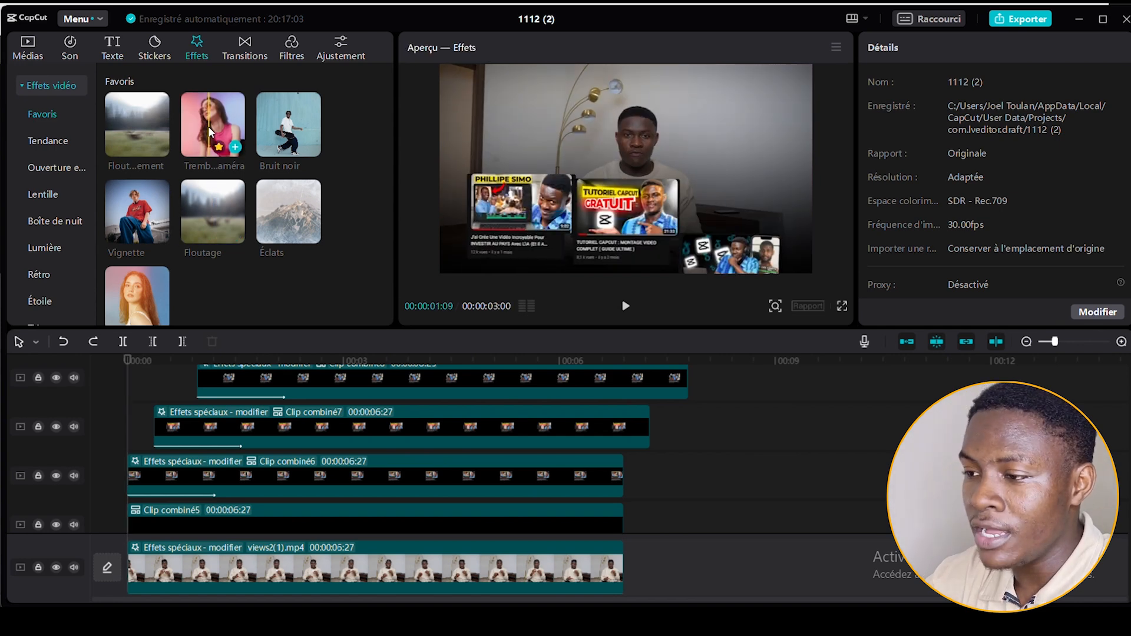
{"action": "scroll", "coordinate": [257, 272], "scroll_direction": "down", "scroll_amount": 5}
{"action": "scroll", "coordinate": [257, 273], "scroll_direction": "up", "scroll_amount": 5}
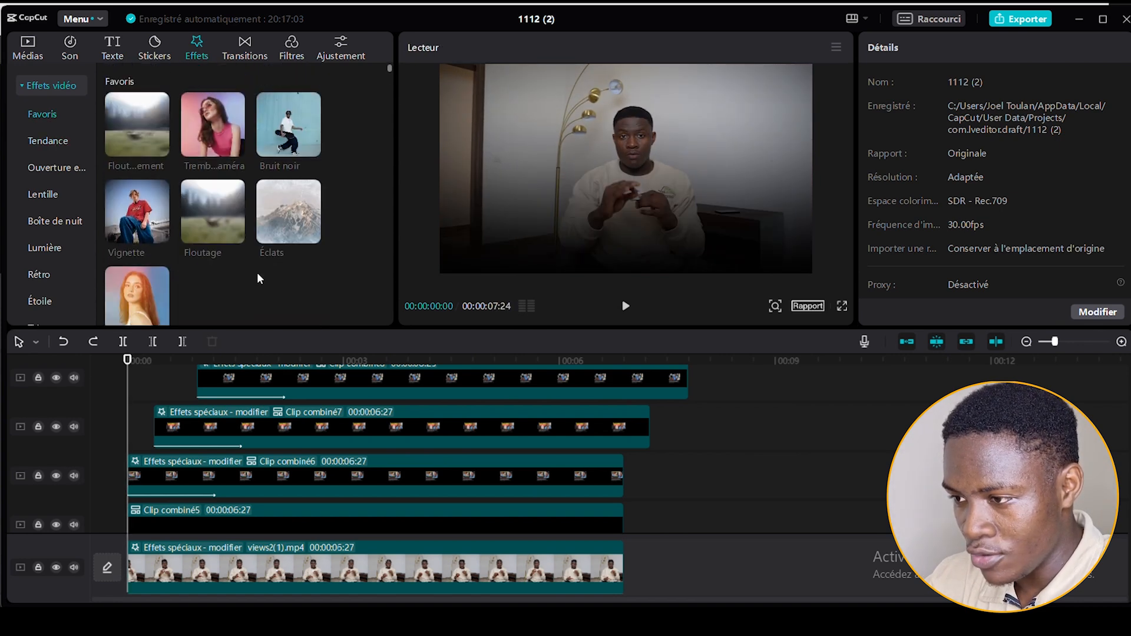
{"action": "left_click_drag", "start_coordinate": [222, 148], "coordinate": [147, 471]}
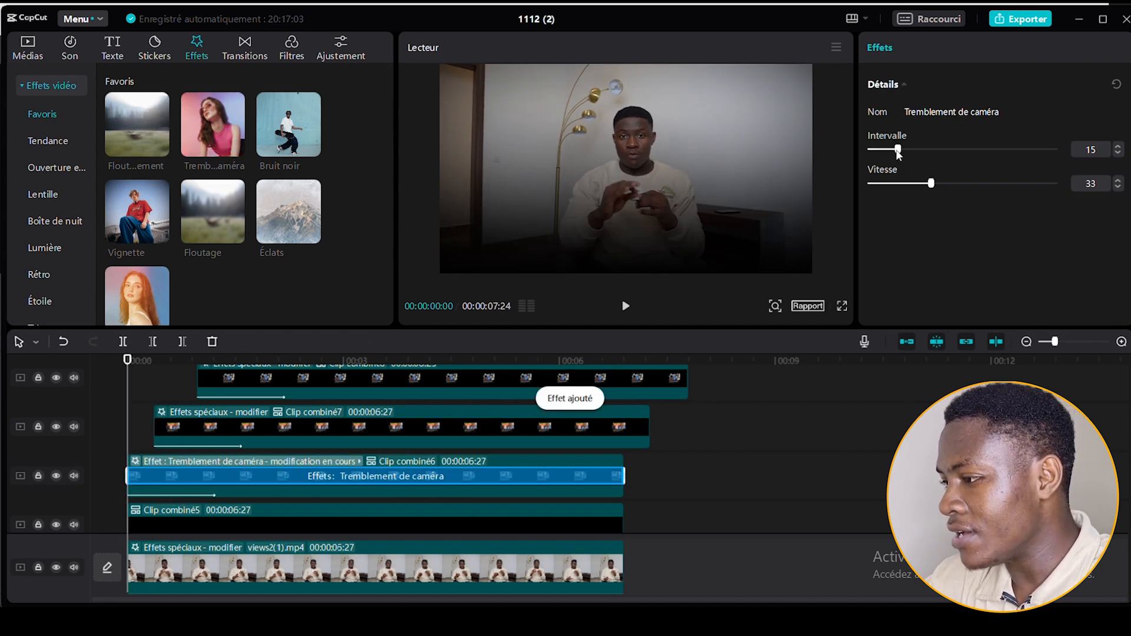
{"action": "left_click_drag", "start_coordinate": [897, 151], "coordinate": [876, 151]}
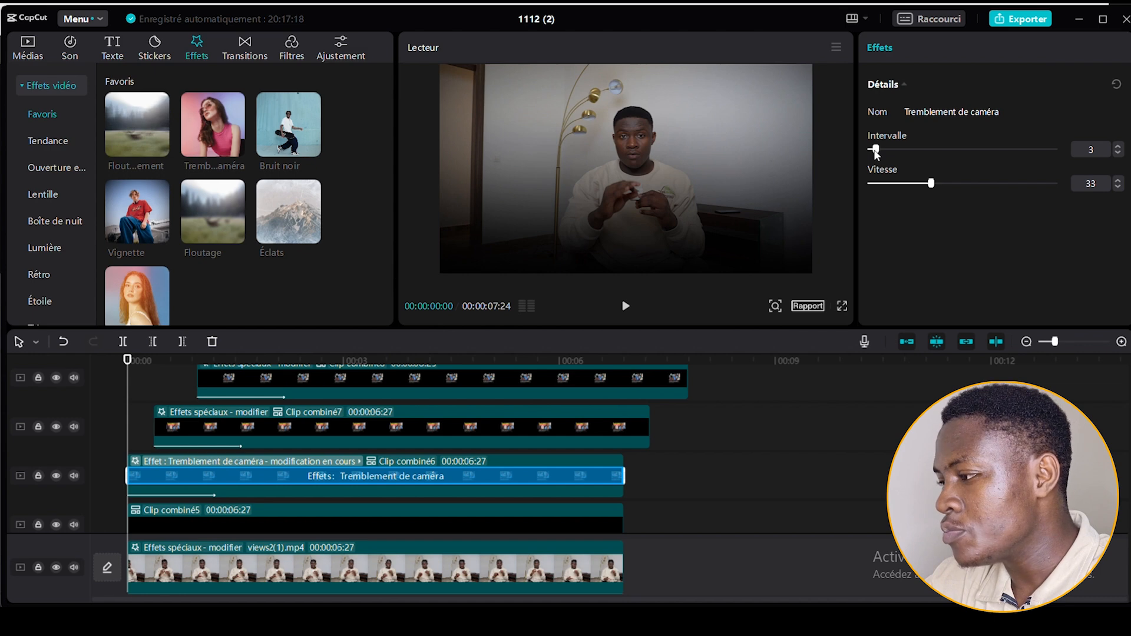
{"action": "left_click_drag", "start_coordinate": [934, 185], "coordinate": [883, 186]}
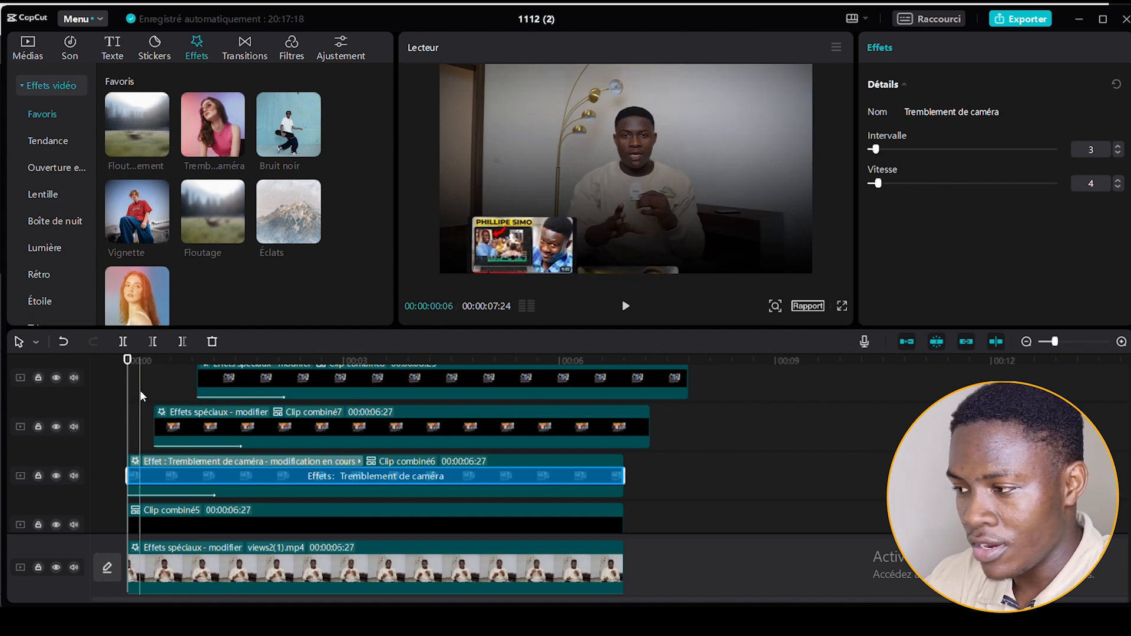
Apply the Tremblement de caméra effect to Clip combiné7 with Intervalle at 3 and Vitesse at 4.
{"action": "left_click", "coordinate": [175, 361]}
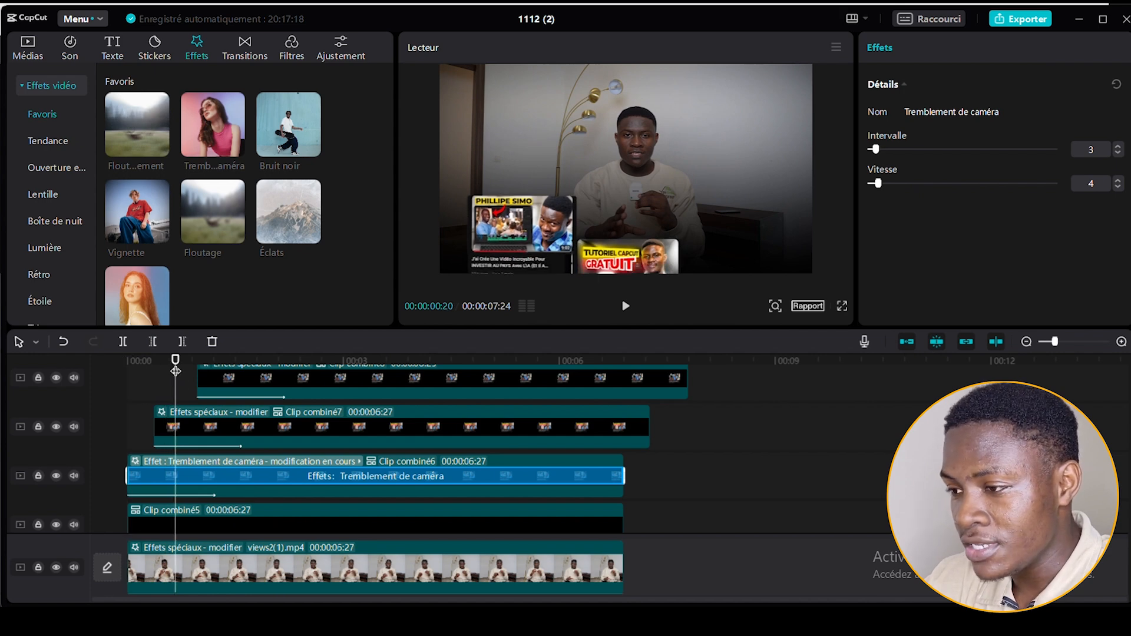
{"action": "mouse_move", "coordinate": [210, 127]}
{"action": "left_click_drag", "start_coordinate": [209, 127], "coordinate": [186, 419]}
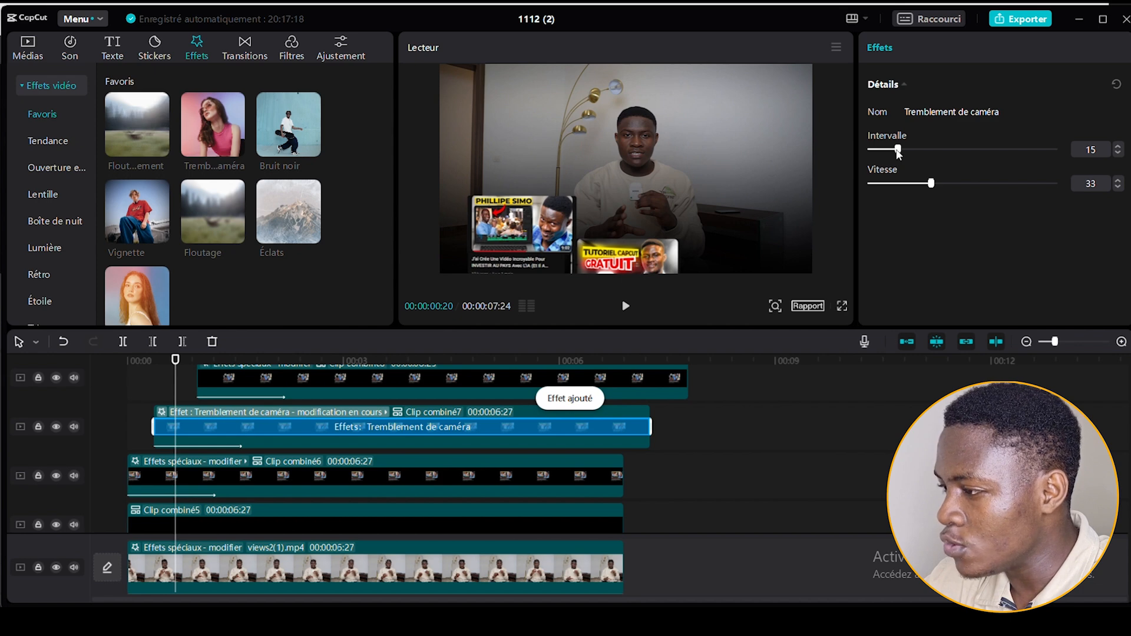
{"action": "left_click_drag", "start_coordinate": [931, 183], "coordinate": [903, 185]}
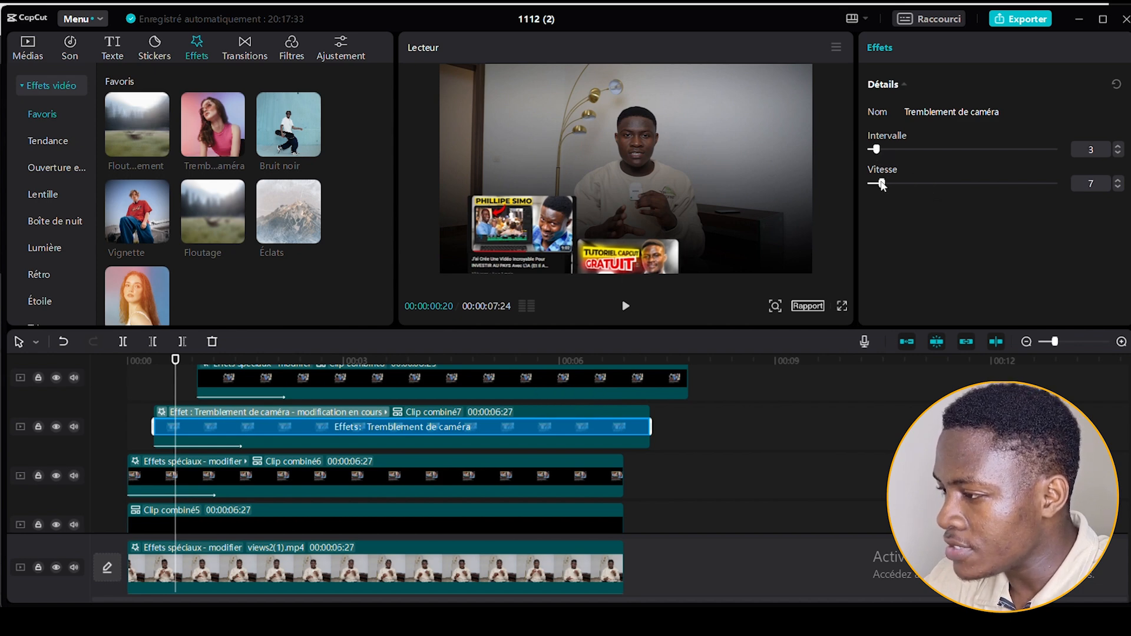
Apply the Tremblement de caméra effect to Clip combiné8, setting Intervalle to 3 and lowering Vitesse.
{"action": "left_click", "coordinate": [224, 361]}
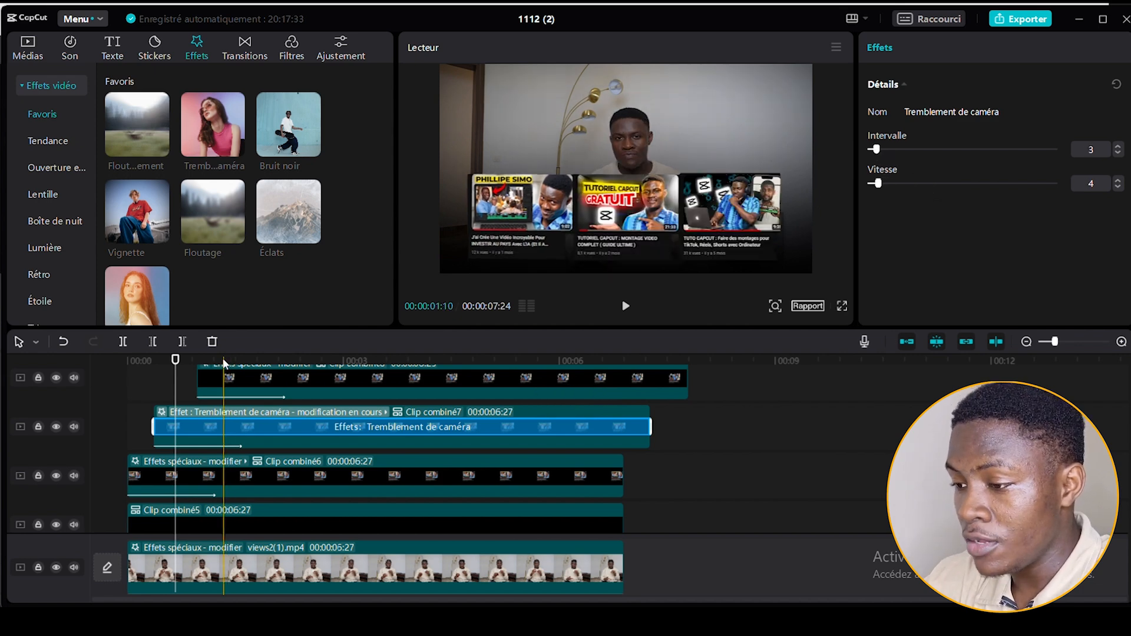
{"action": "mouse_move", "coordinate": [209, 136]}
{"action": "left_click_drag", "start_coordinate": [208, 126], "coordinate": [237, 373]}
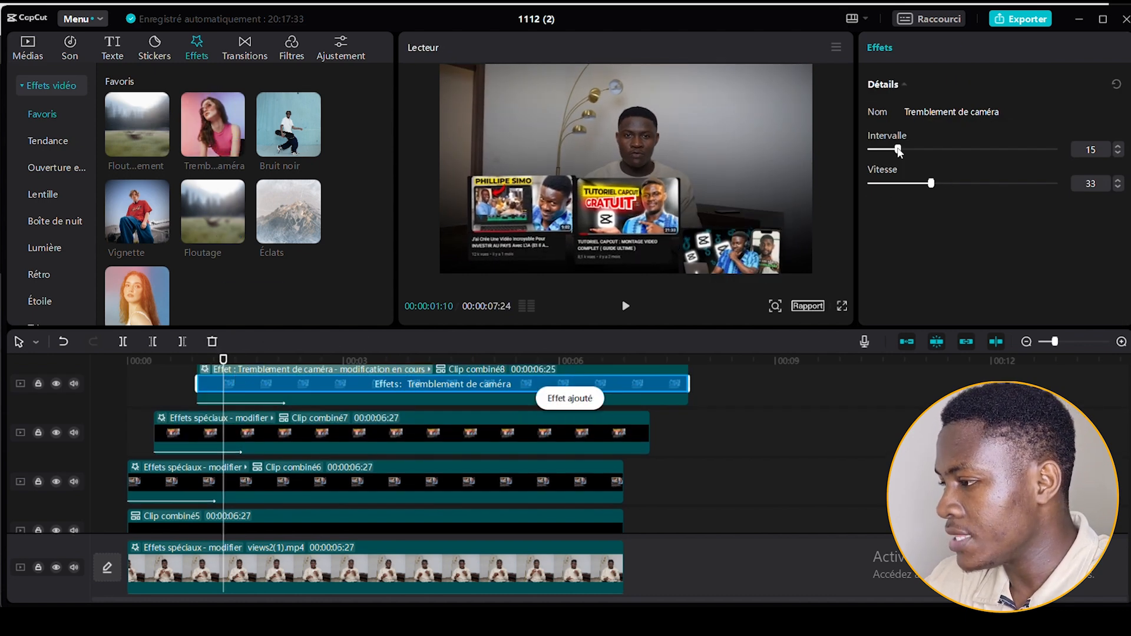
{"action": "left_click_drag", "start_coordinate": [879, 151], "coordinate": [876, 152]}
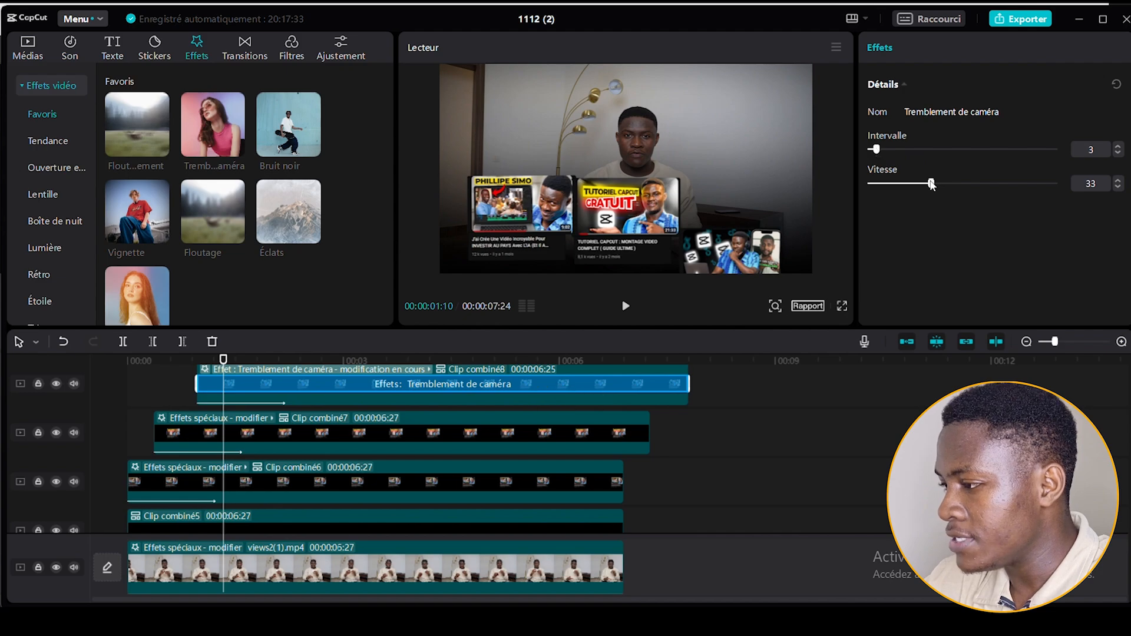
{"action": "left_click_drag", "start_coordinate": [932, 185], "coordinate": [881, 183]}
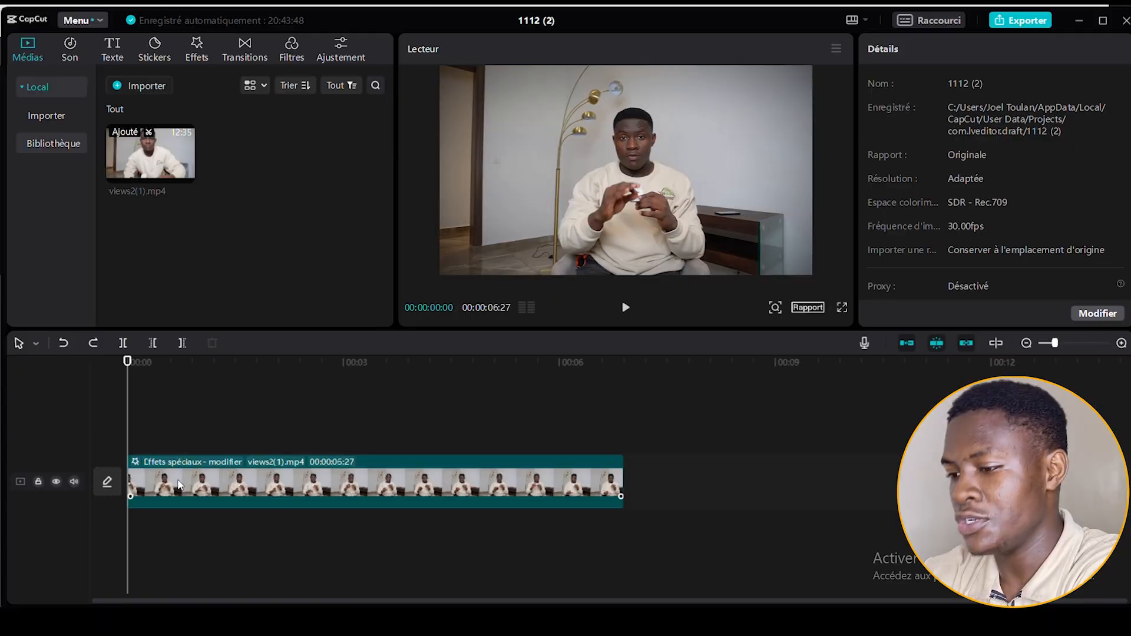
Split the views2(1).mp4 clip a little after 2 seconds and delete a short section of about 10 frames.
{"action": "left_click", "coordinate": [179, 486]}
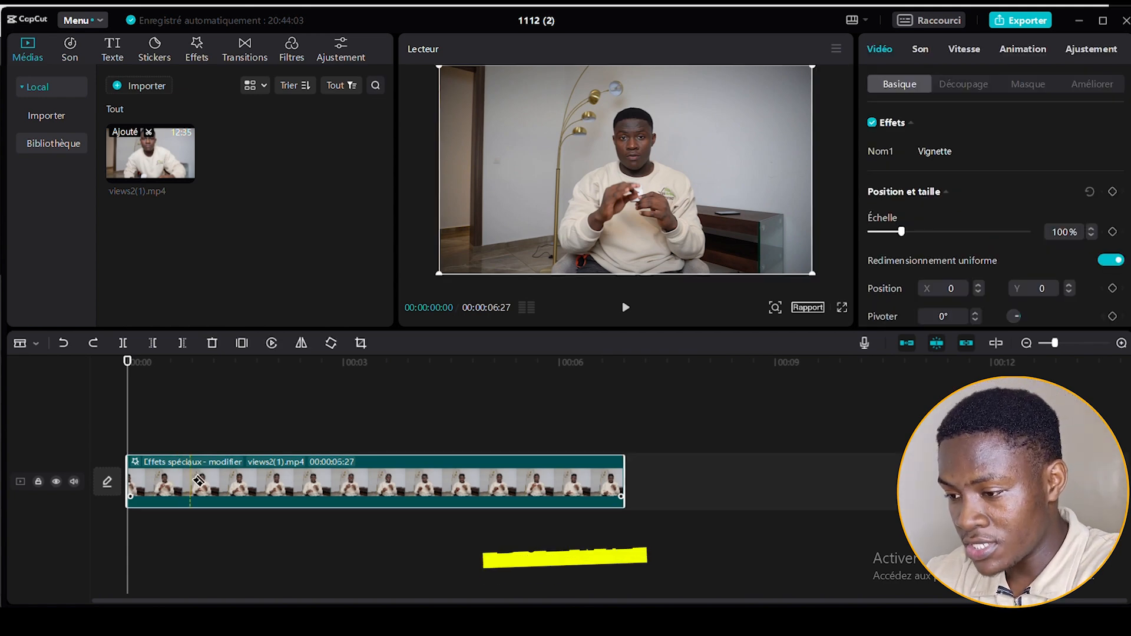
{"action": "left_click", "coordinate": [293, 482]}
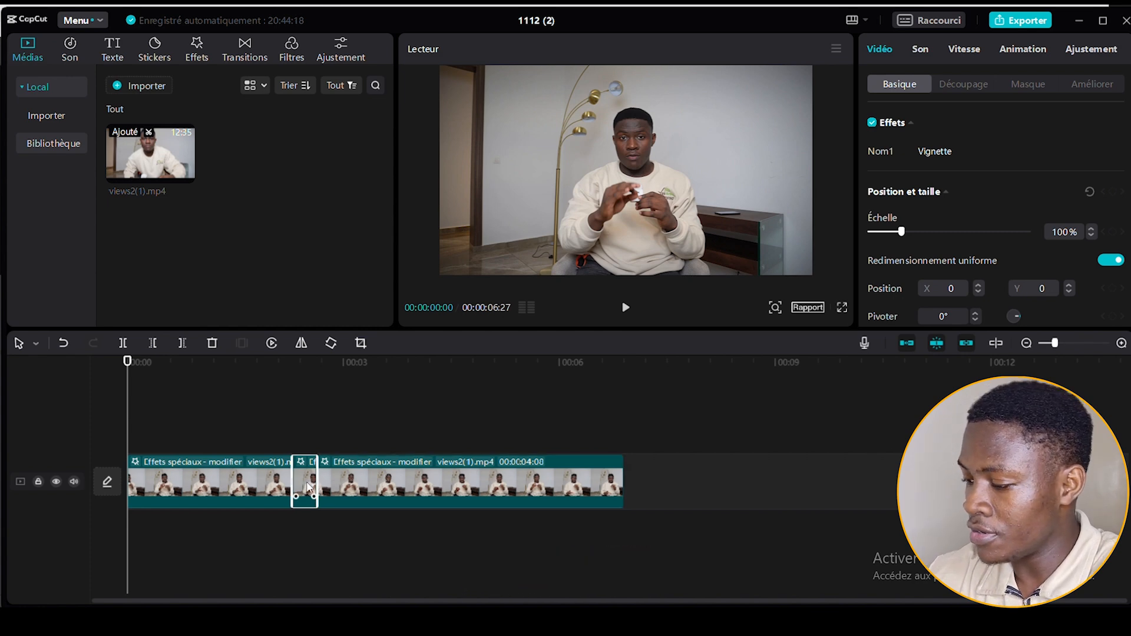
{"action": "key", "text": "Delete"}
Scale the second views2(1).mp4 segment to 124% and play back the punch-in across the cut.
{"action": "left_click", "coordinate": [318, 485]}
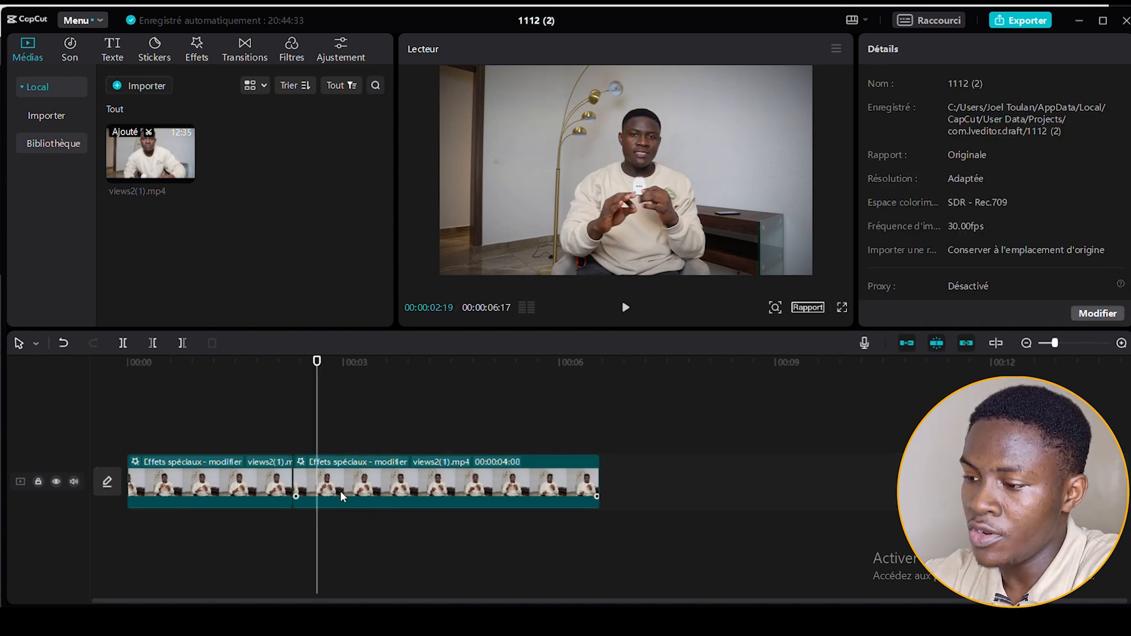
{"action": "left_click", "coordinate": [341, 490]}
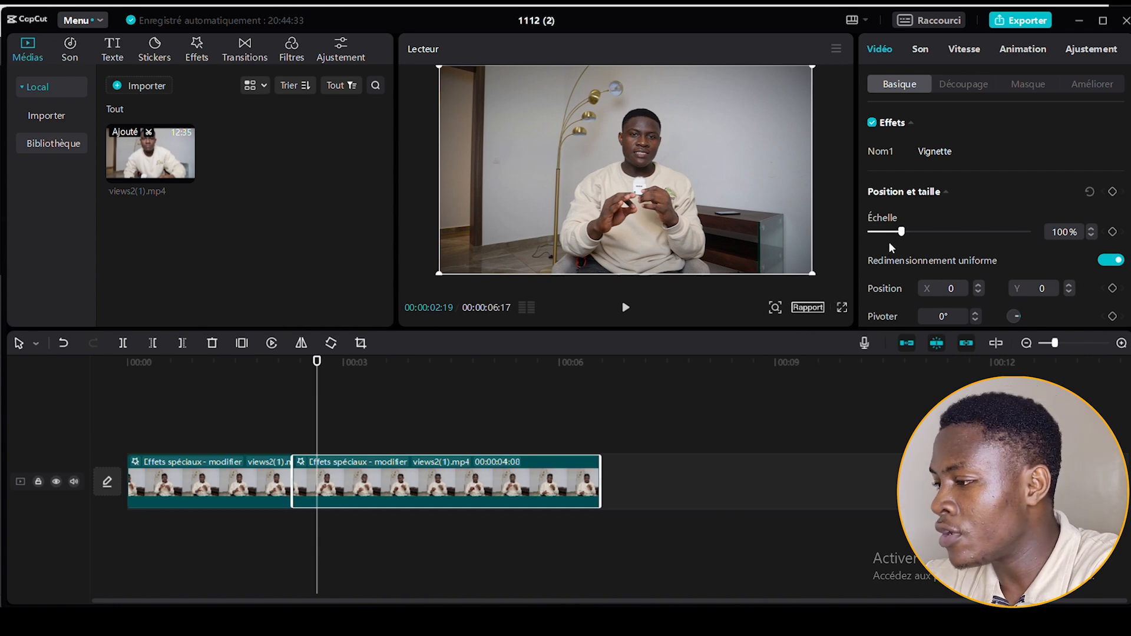
{"action": "left_click_drag", "start_coordinate": [903, 233], "coordinate": [912, 234]}
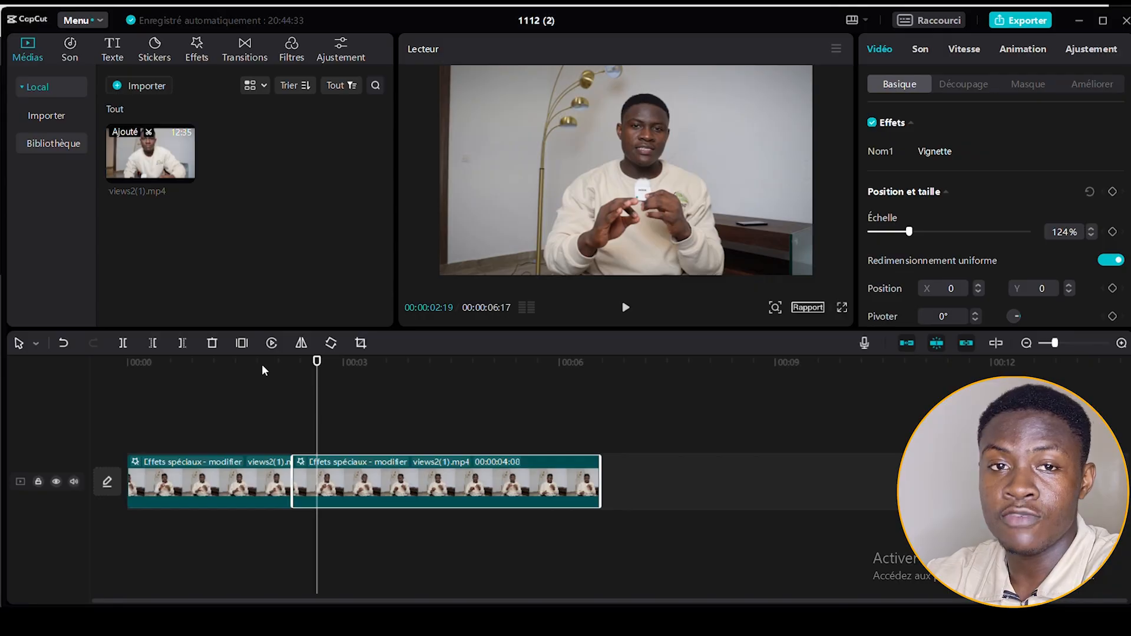
{"action": "left_click", "coordinate": [231, 364]}
{"action": "key", "text": "space"}
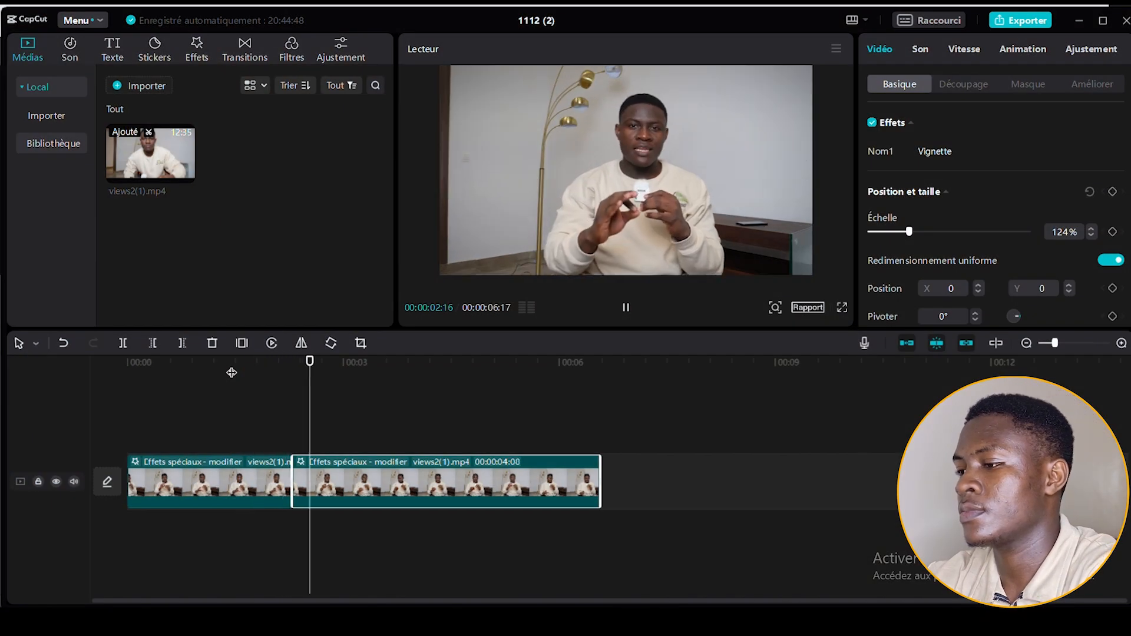
{"action": "key", "text": "space"}
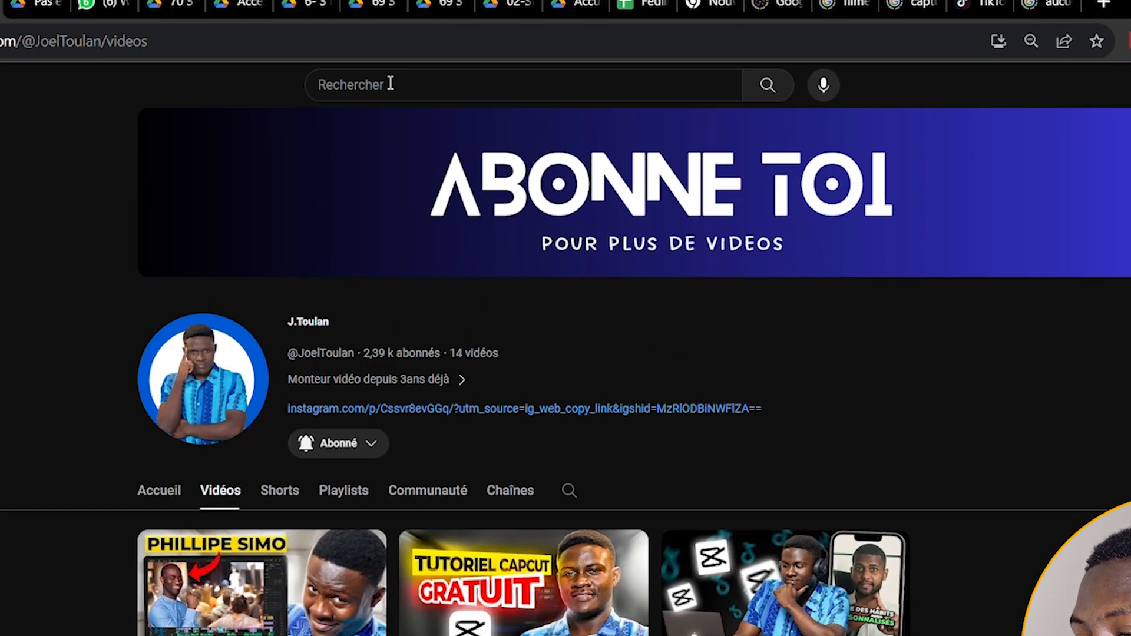
Search YouTube in the browser for "film burn overlay" and look through the results for a suitable overlay video.
{"action": "left_click", "coordinate": [437, 77]}
{"action": "type", "text": "fi"}
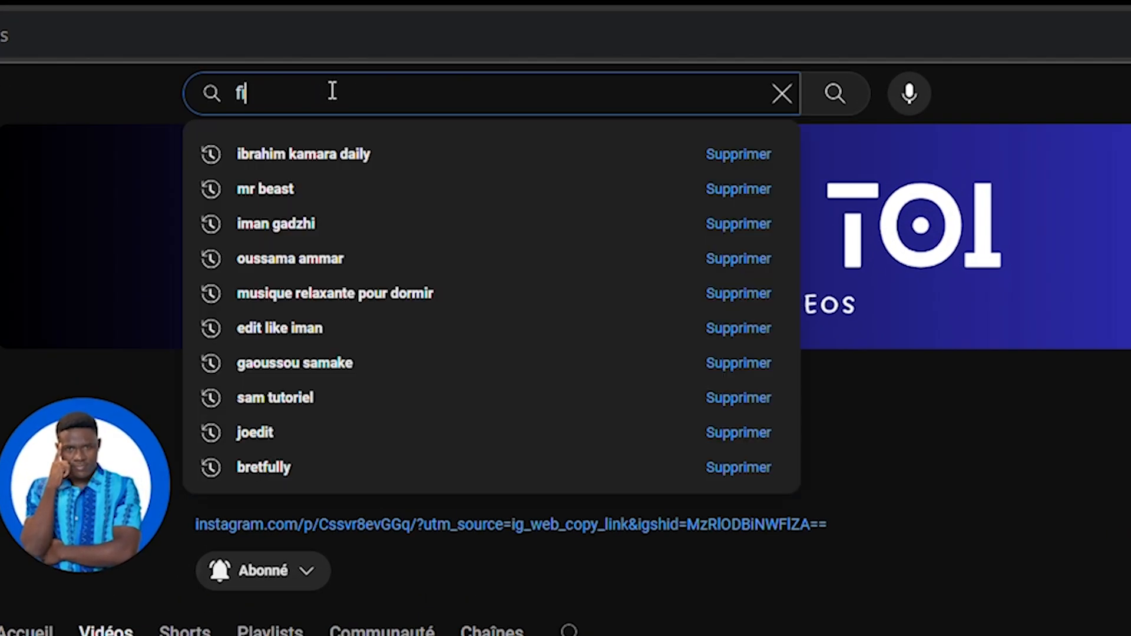
{"action": "type", "text": "lm burn o"}
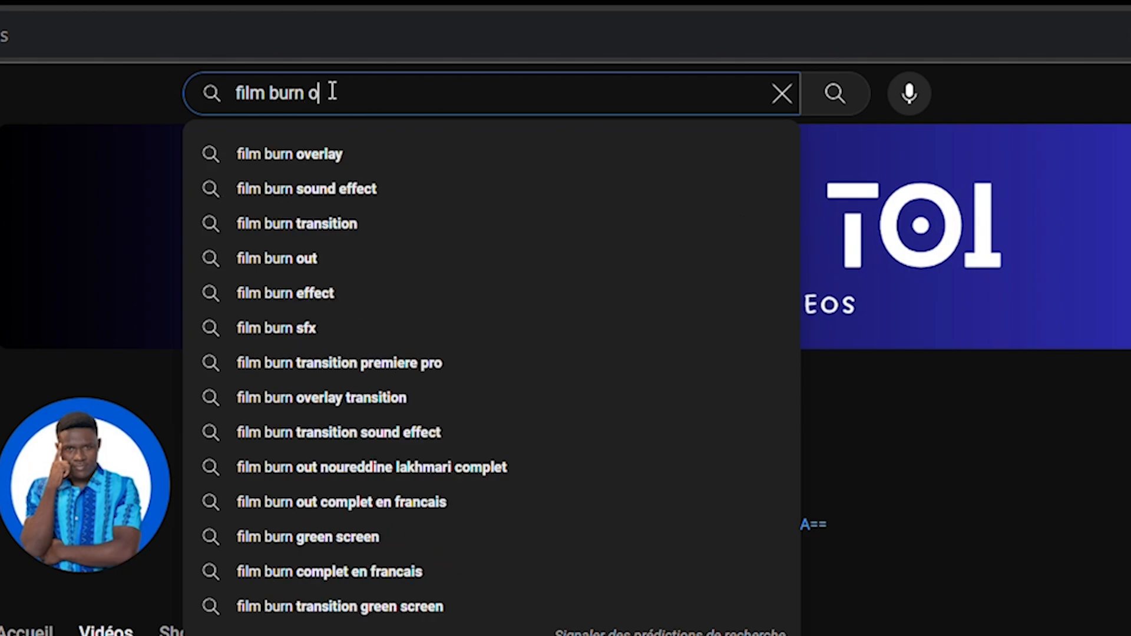
{"action": "type", "text": "ver"}
{"action": "scroll", "coordinate": [577, 501], "scroll_direction": "down", "scroll_amount": 3}
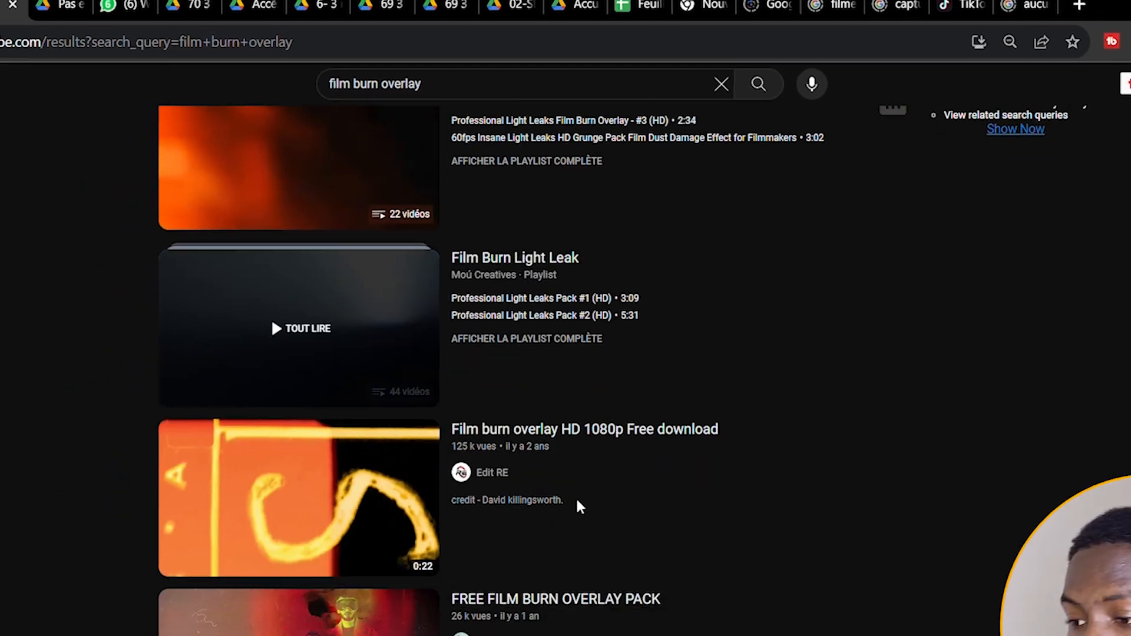
{"action": "scroll", "coordinate": [576, 402], "scroll_direction": "up", "scroll_amount": 1}
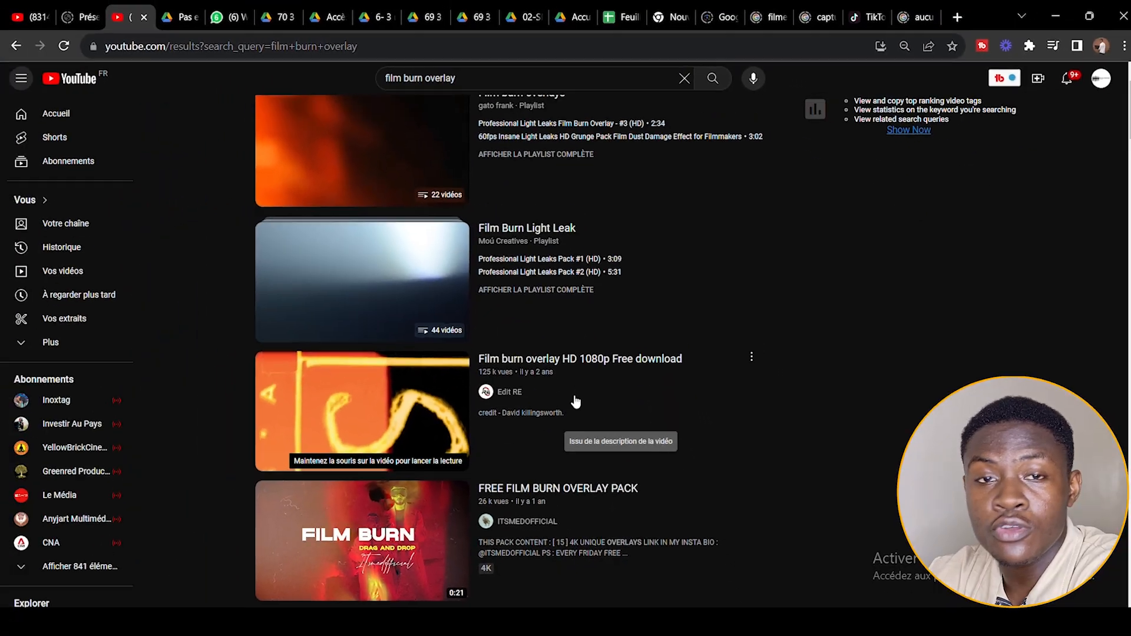
{"action": "scroll", "coordinate": [792, 397], "scroll_direction": "down", "scroll_amount": 12}
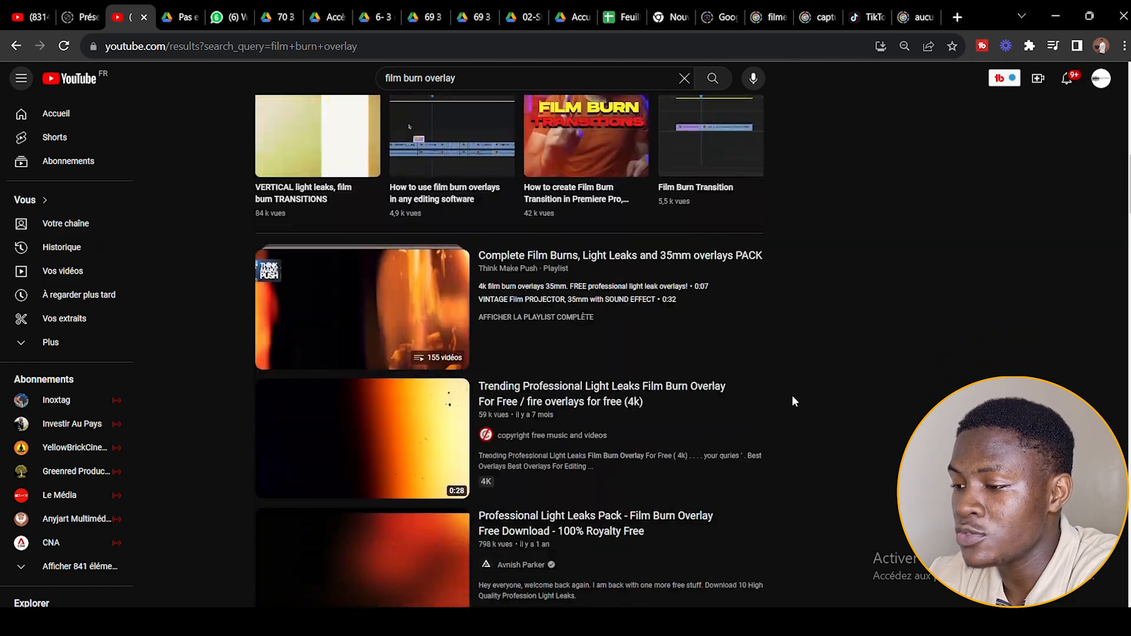
{"action": "scroll", "coordinate": [792, 395], "scroll_direction": "down", "scroll_amount": 5}
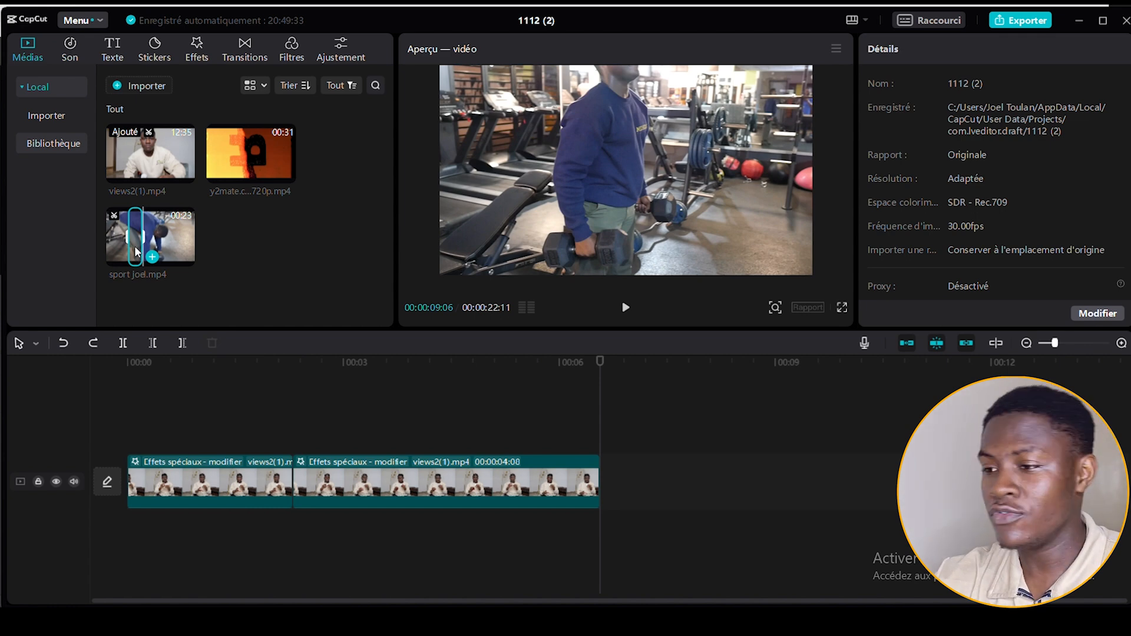
In CapCut, append a 00:00:03:20 excerpt of sport joel.mp4 after the talking clips and place the y2mate film burn video on a track above the cut.
{"action": "left_click_drag", "start_coordinate": [136, 252], "coordinate": [599, 483]}
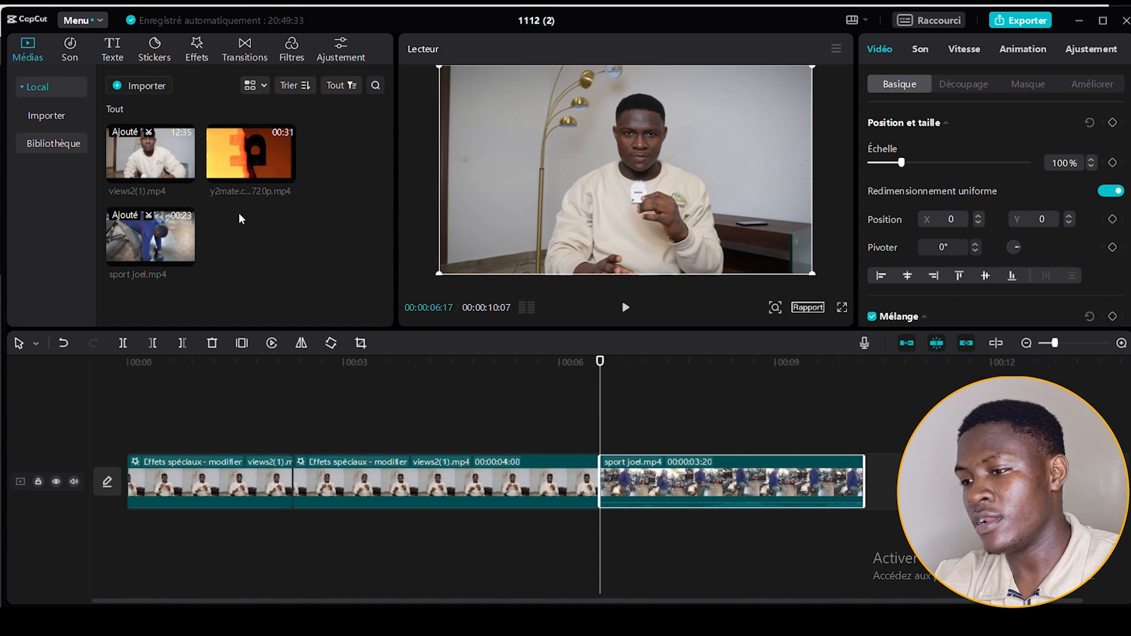
{"action": "left_click_drag", "start_coordinate": [241, 165], "coordinate": [539, 429]}
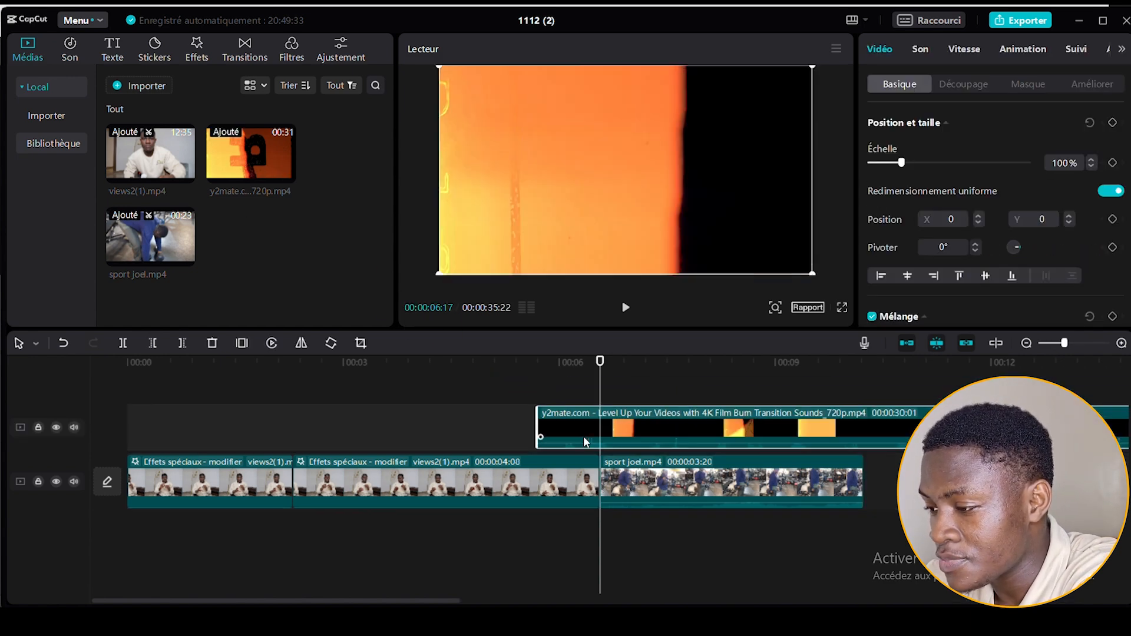
Trim the film burn clip to a short burst and position it over the cut between views2(1).mp4 and sport joel.mp4.
{"action": "scroll", "coordinate": [584, 436], "scroll_direction": "down", "scroll_amount": 5}
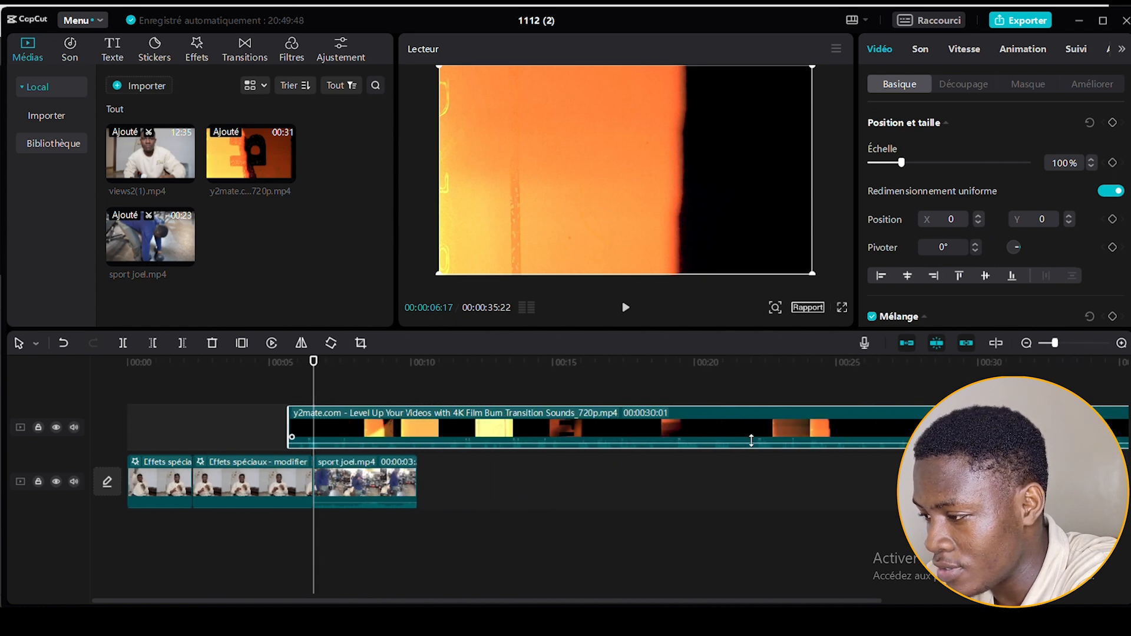
{"action": "scroll", "coordinate": [668, 439], "scroll_direction": "down", "scroll_amount": 2}
{"action": "left_click_drag", "start_coordinate": [661, 424], "coordinate": [236, 424]}
{"action": "scroll", "coordinate": [465, 424], "scroll_direction": "up", "scroll_amount": 5}
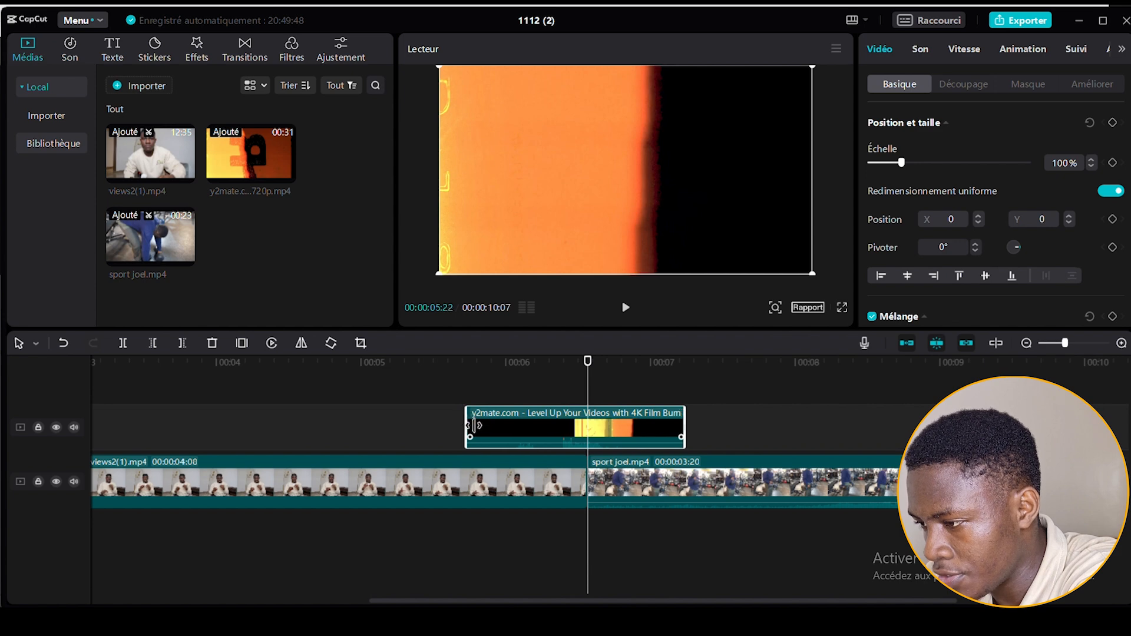
{"action": "left_click_drag", "start_coordinate": [536, 425], "coordinate": [559, 425]}
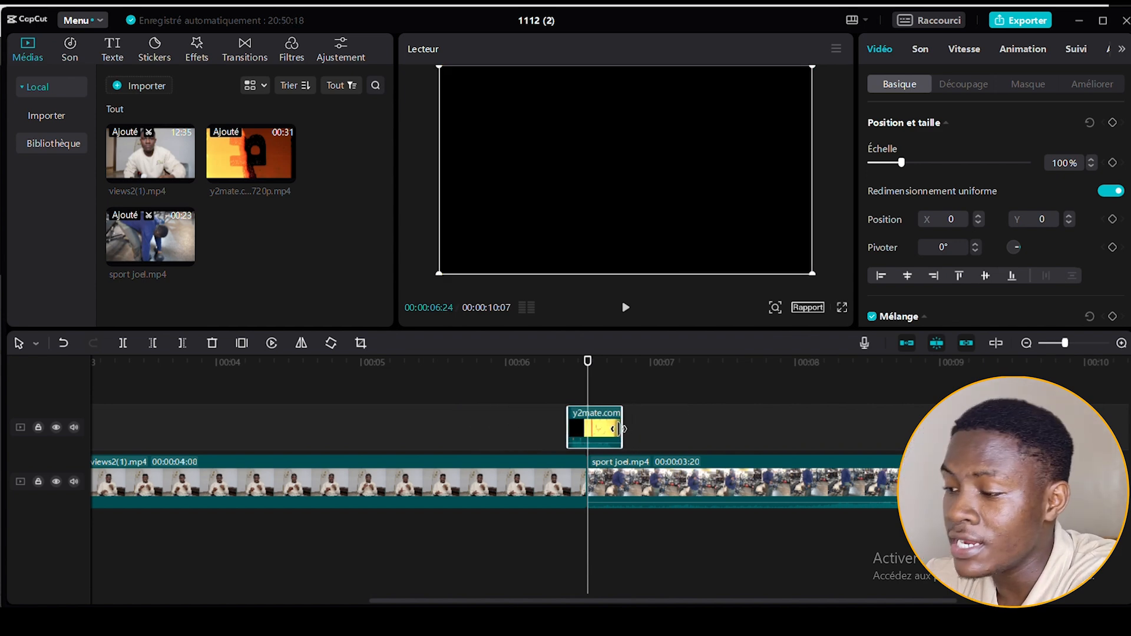
{"action": "left_click_drag", "start_coordinate": [623, 428], "coordinate": [620, 429]}
Set the film burn clip's blend mode to Écran and play back the transition.
{"action": "scroll", "coordinate": [979, 194], "scroll_direction": "down", "scroll_amount": 4}
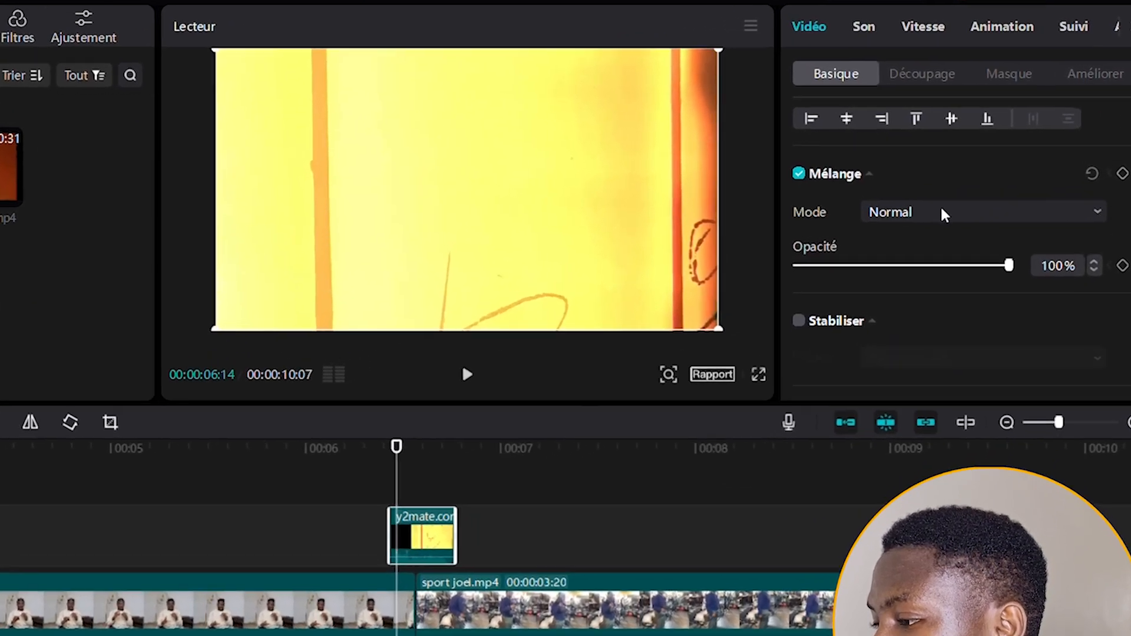
{"action": "left_click", "coordinate": [945, 213]}
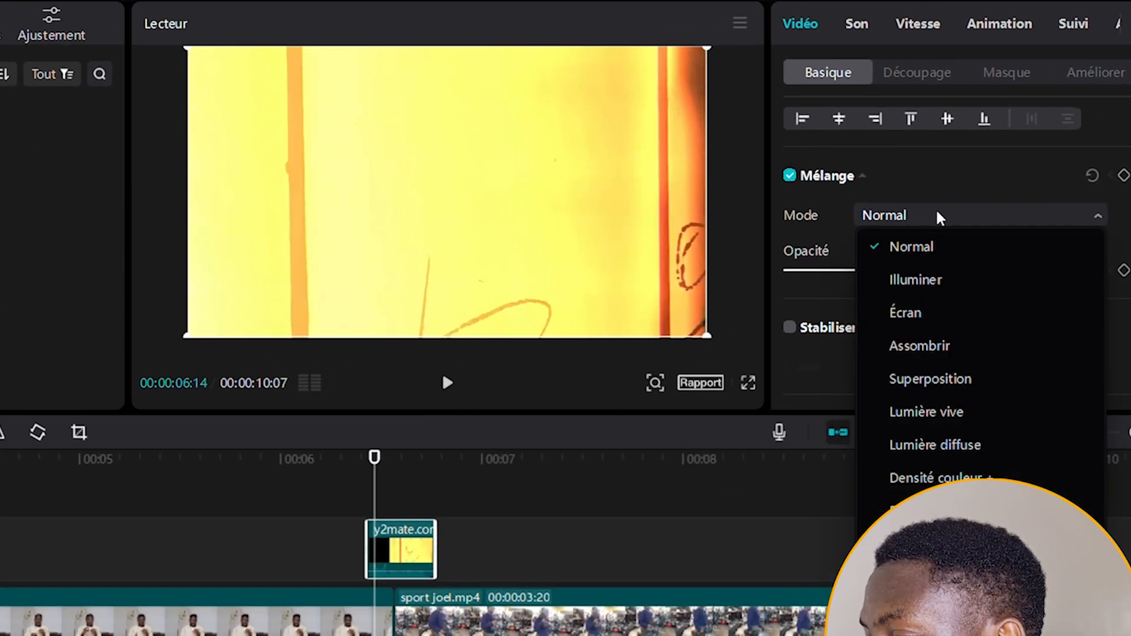
{"action": "left_click", "coordinate": [914, 309]}
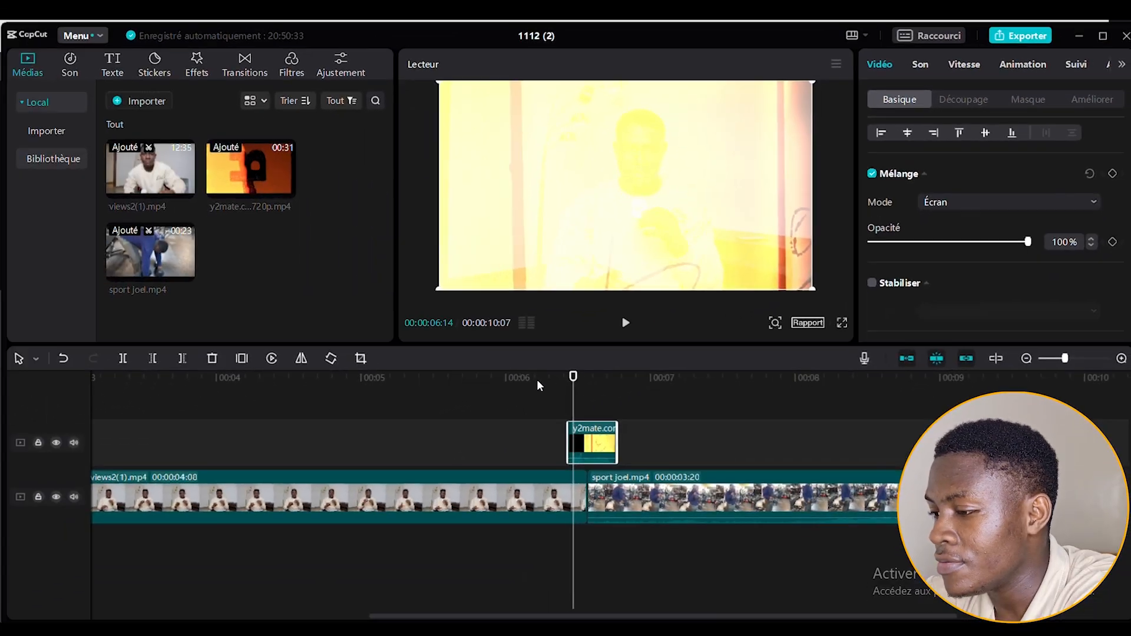
{"action": "left_click", "coordinate": [536, 382]}
{"action": "key", "text": "space"}
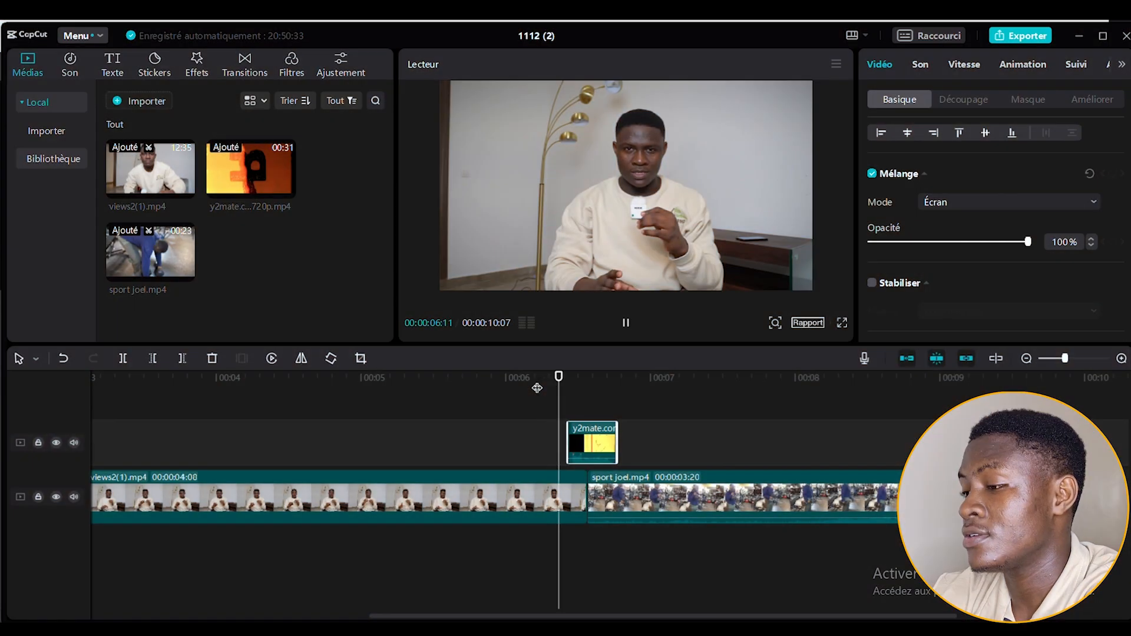